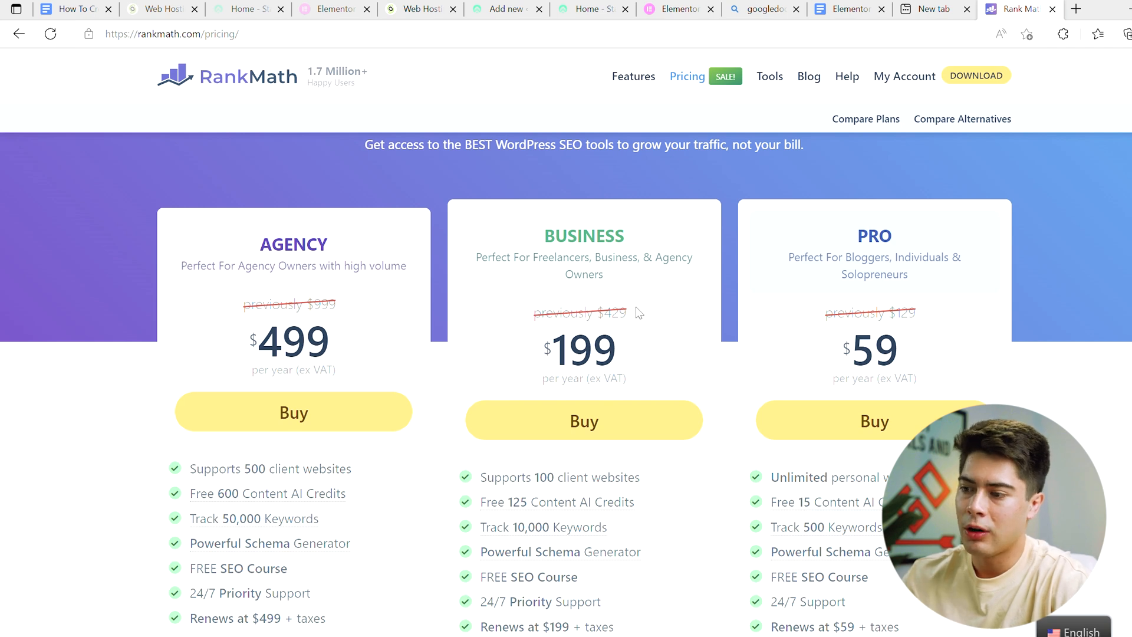
Step: Examine the PRO plan's features, support and renewal terms on the Rank Math pricing page
scroll(278, 286, "down", 2)
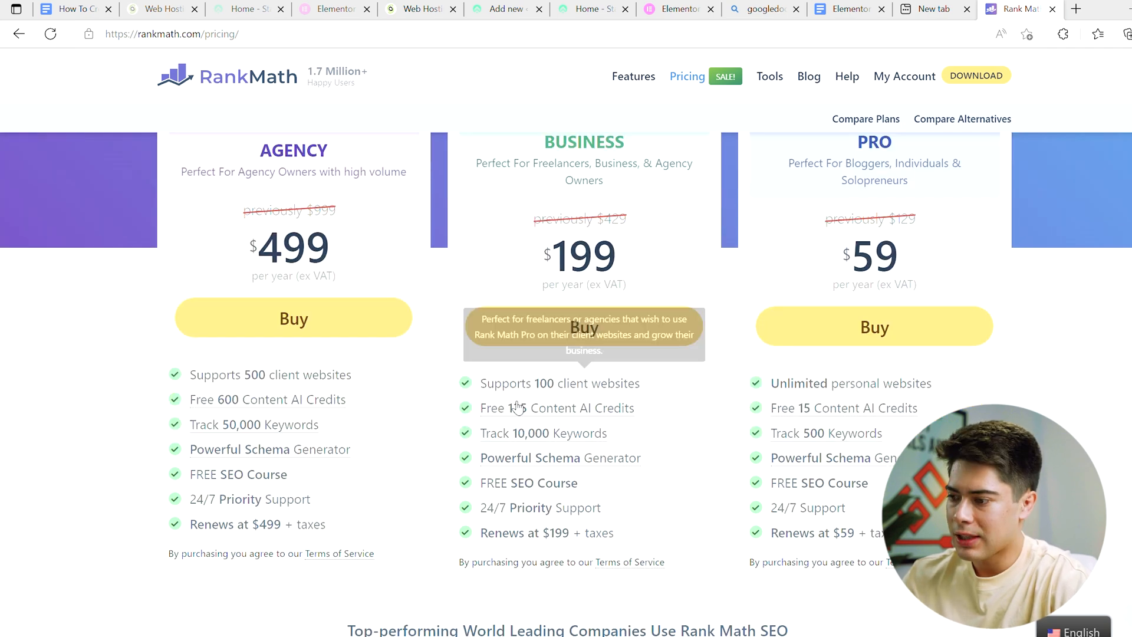
scroll(909, 227, "up", 1)
scroll(907, 223, "down", 1)
mouse_move(941, 395)
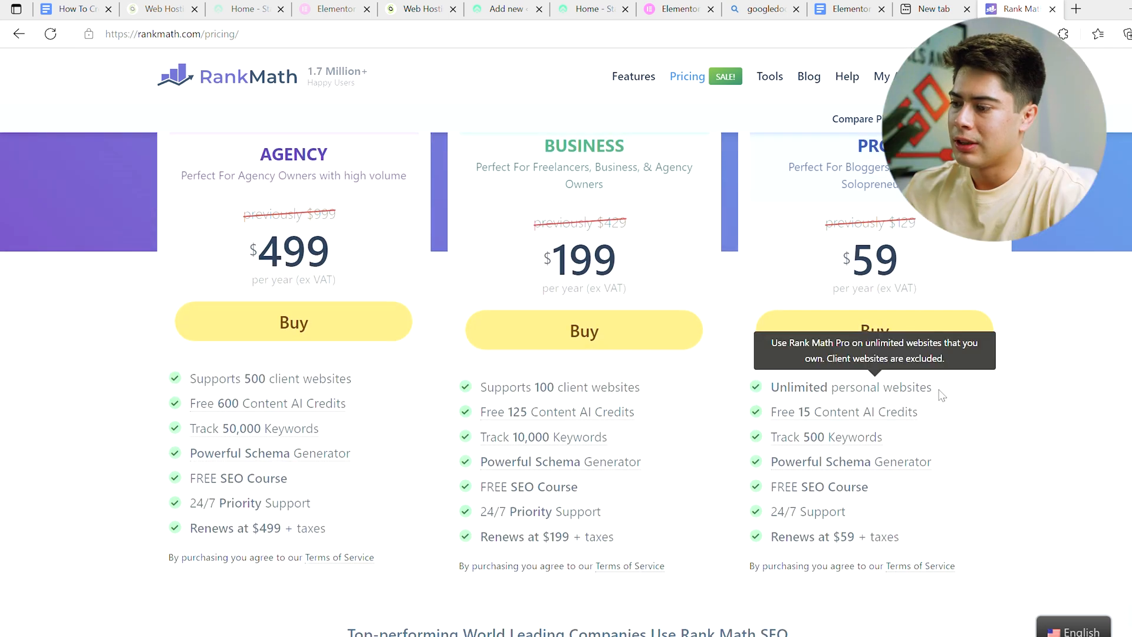
mouse_move(921, 423)
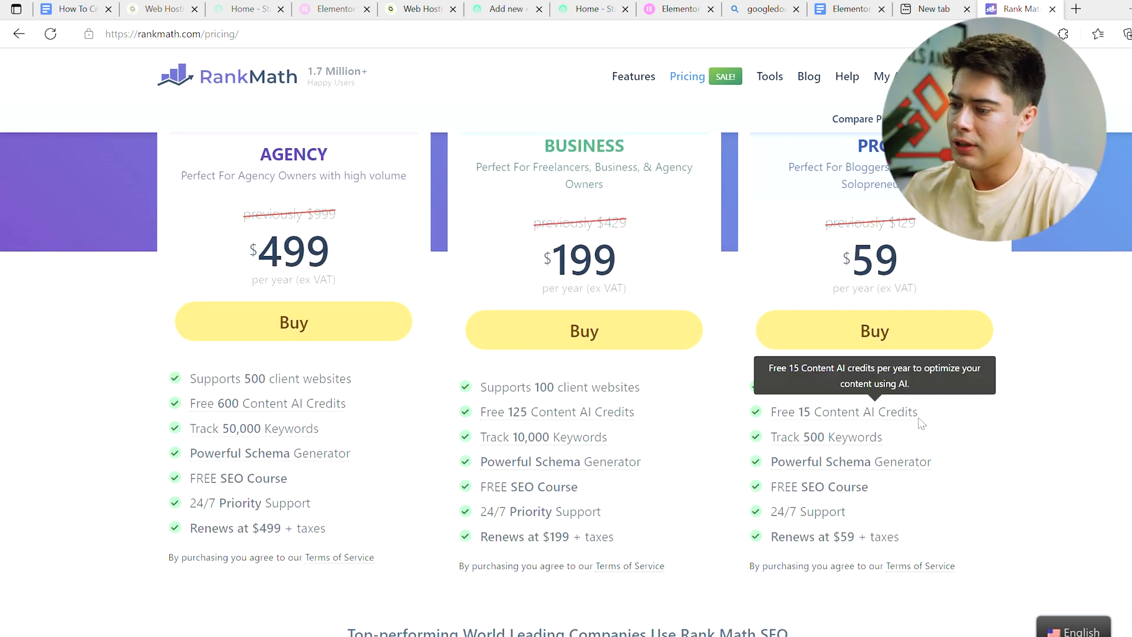
mouse_move(888, 442)
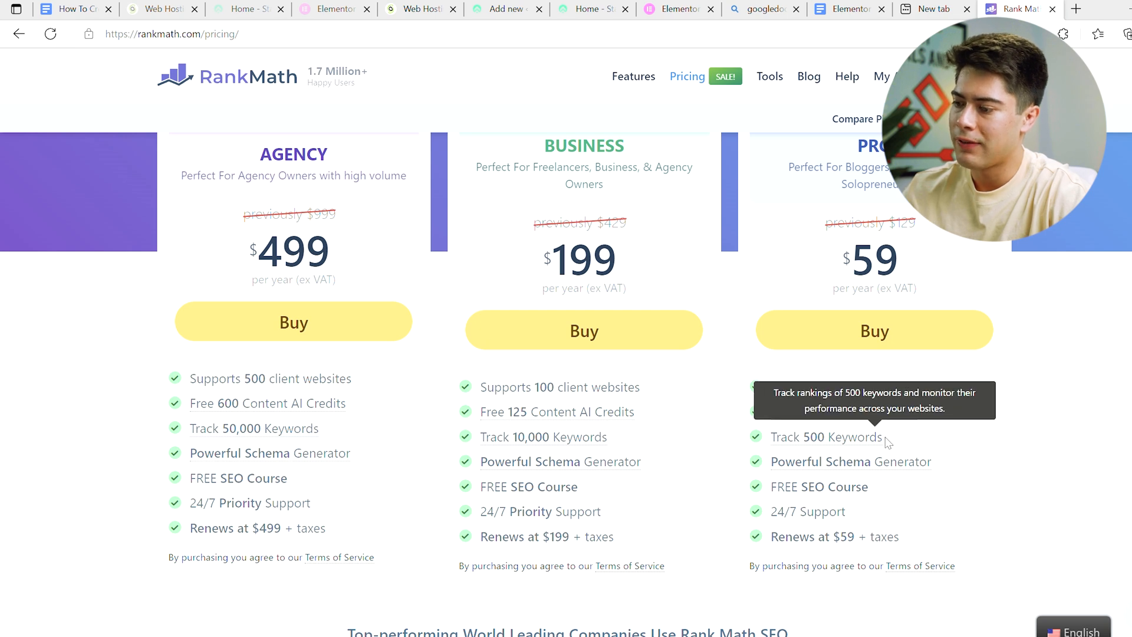
mouse_move(887, 466)
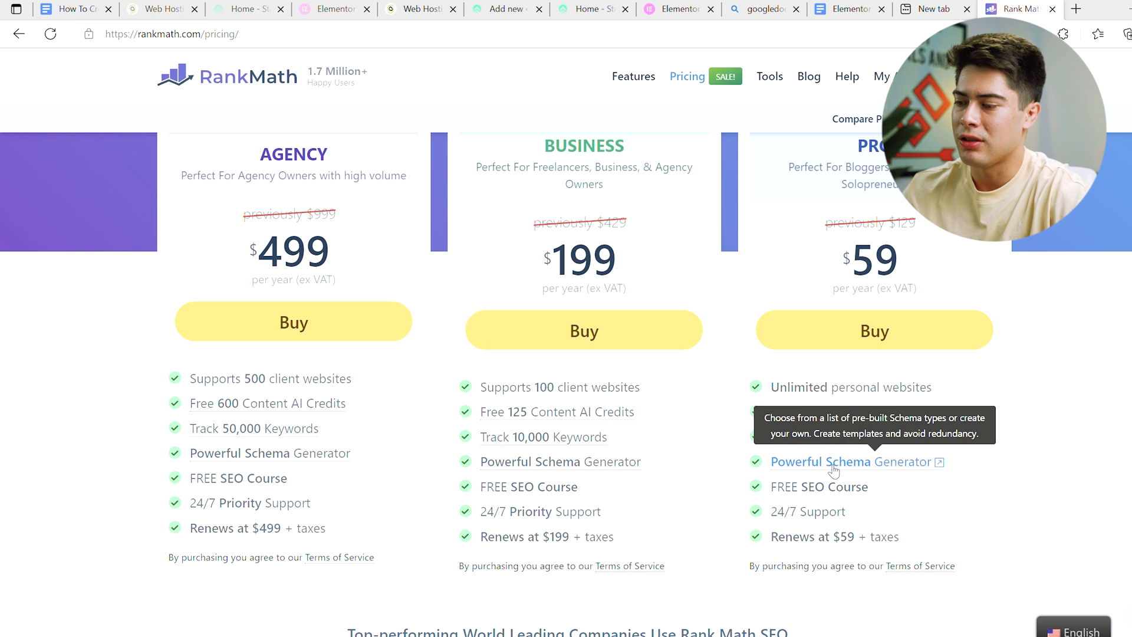
mouse_move(823, 496)
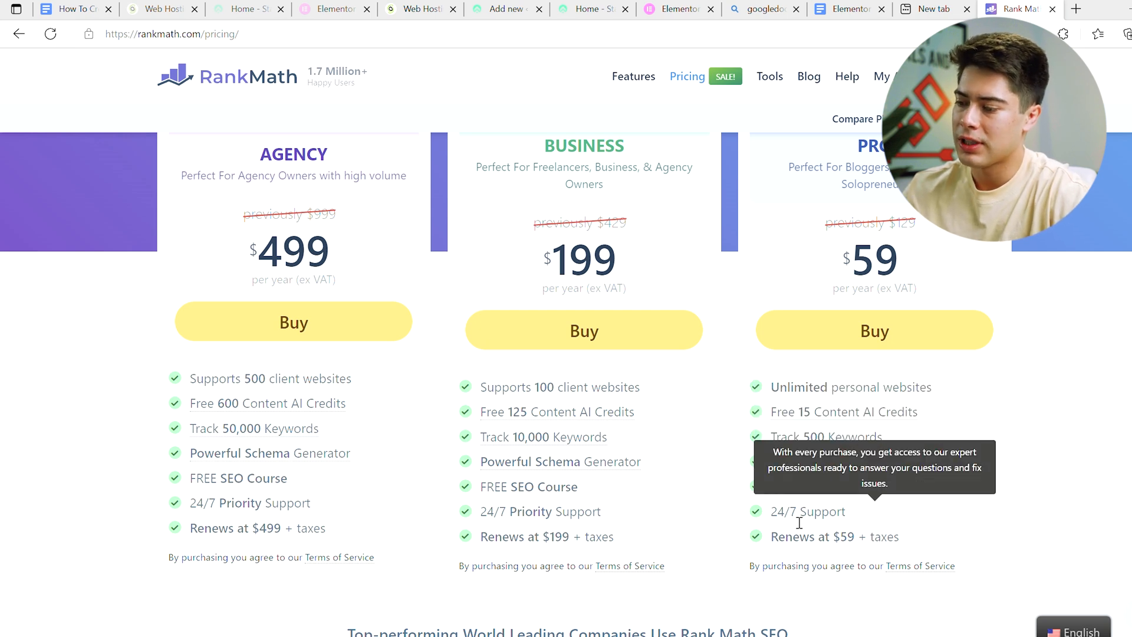
mouse_move(790, 541)
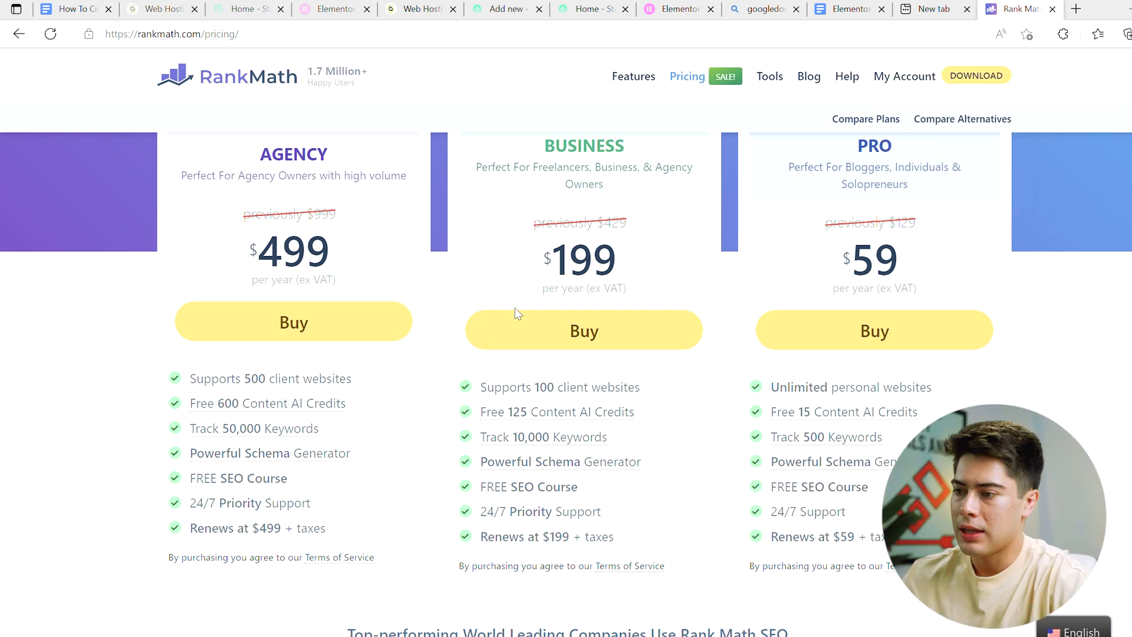
Step: Examine the BUSINESS plan's content AI credits, keyword tracking, schema generator and renewal terms
scroll(522, 331, "up", 1)
scroll(523, 331, "down", 1)
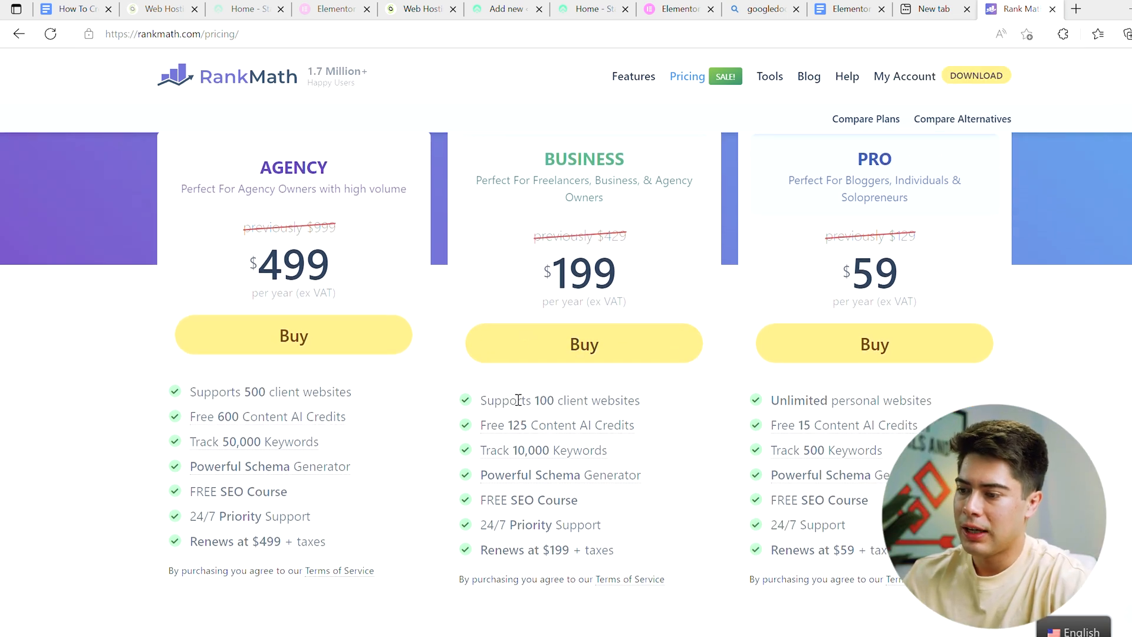
mouse_move(519, 407)
mouse_move(583, 425)
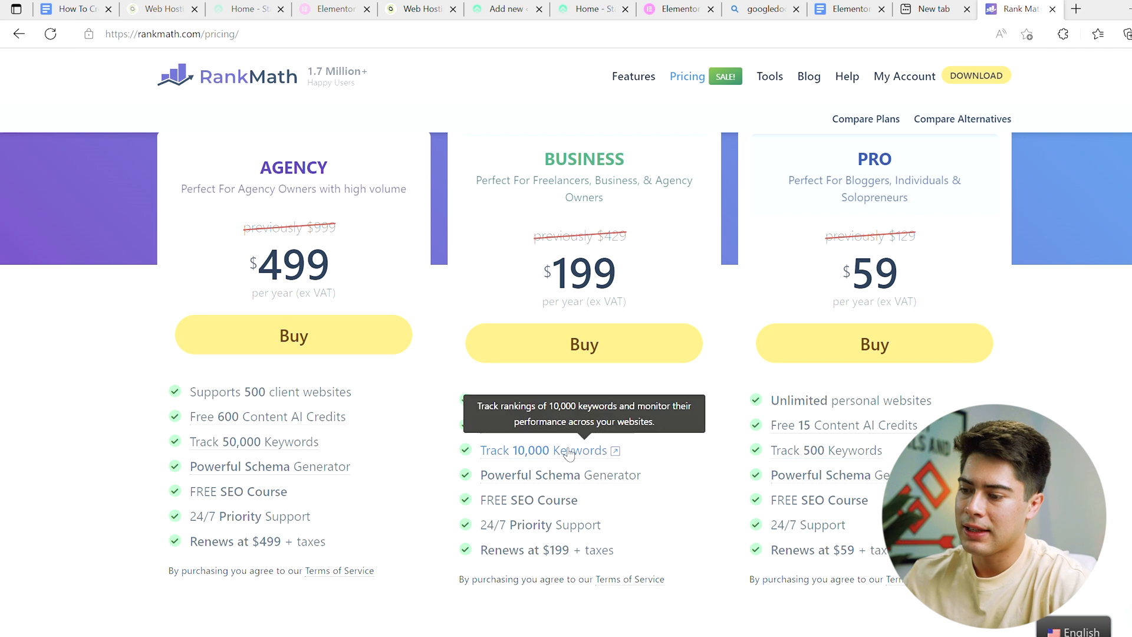
mouse_move(569, 477)
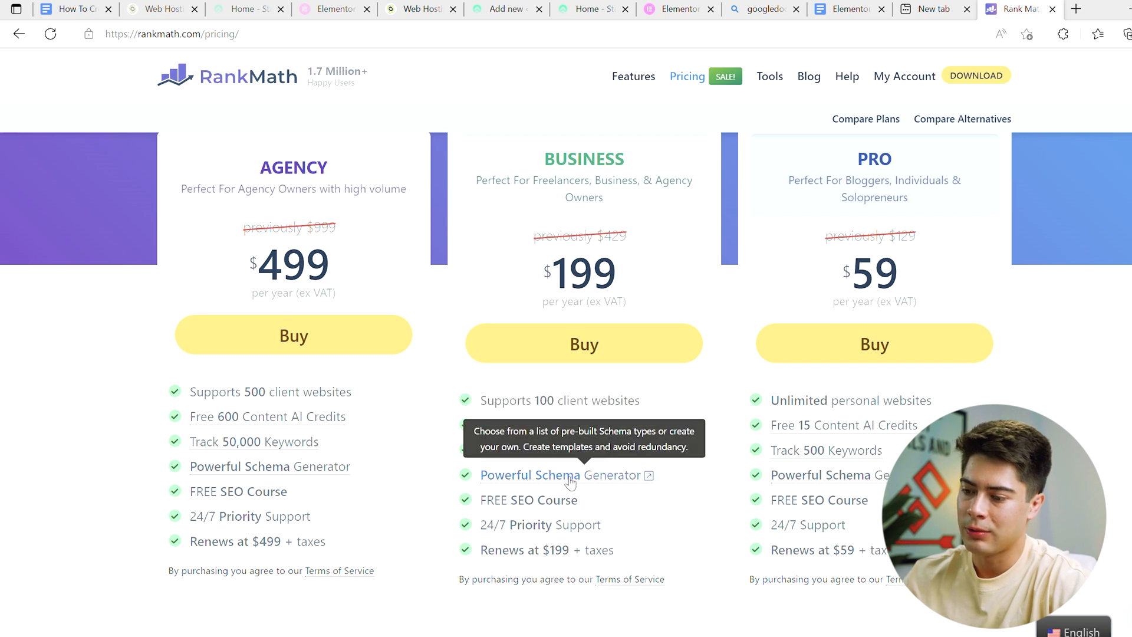
mouse_move(537, 536)
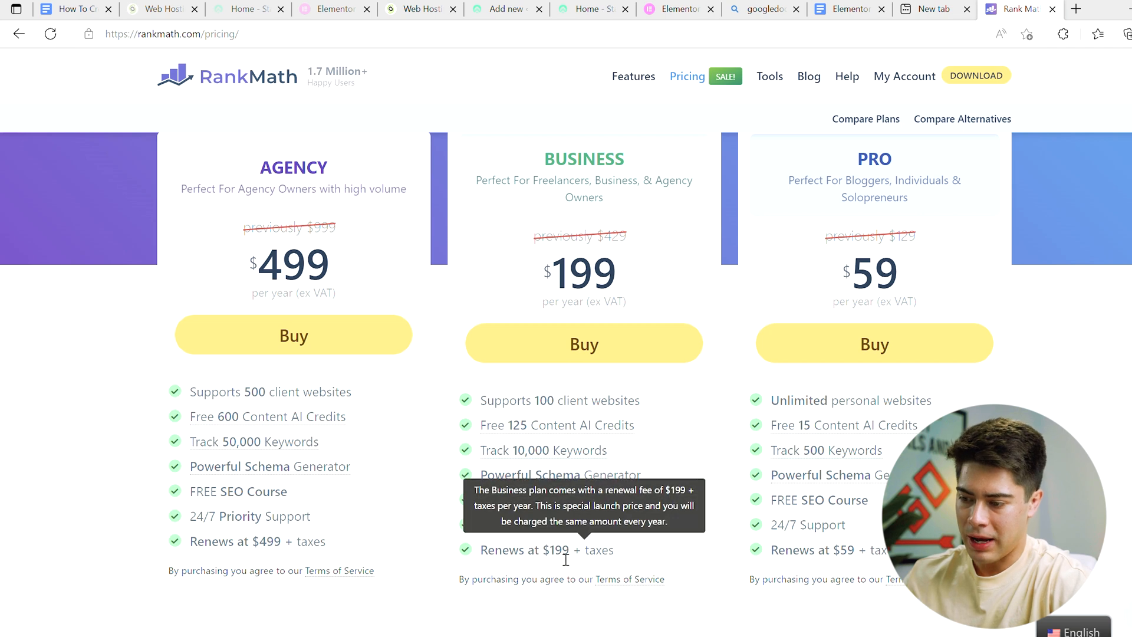
Step: Examine the AGENCY plan's client website limit, AI credits, keyword tracking, SEO course, support and renewal terms
scroll(353, 501, "up", 1)
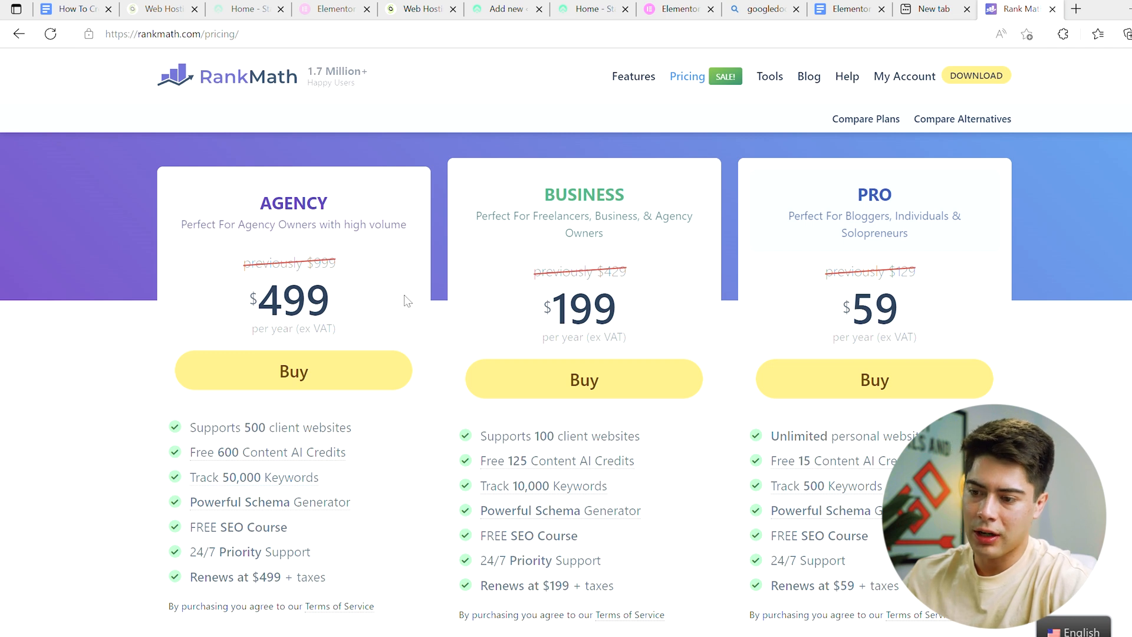
scroll(224, 375, "down", 1)
mouse_move(223, 374)
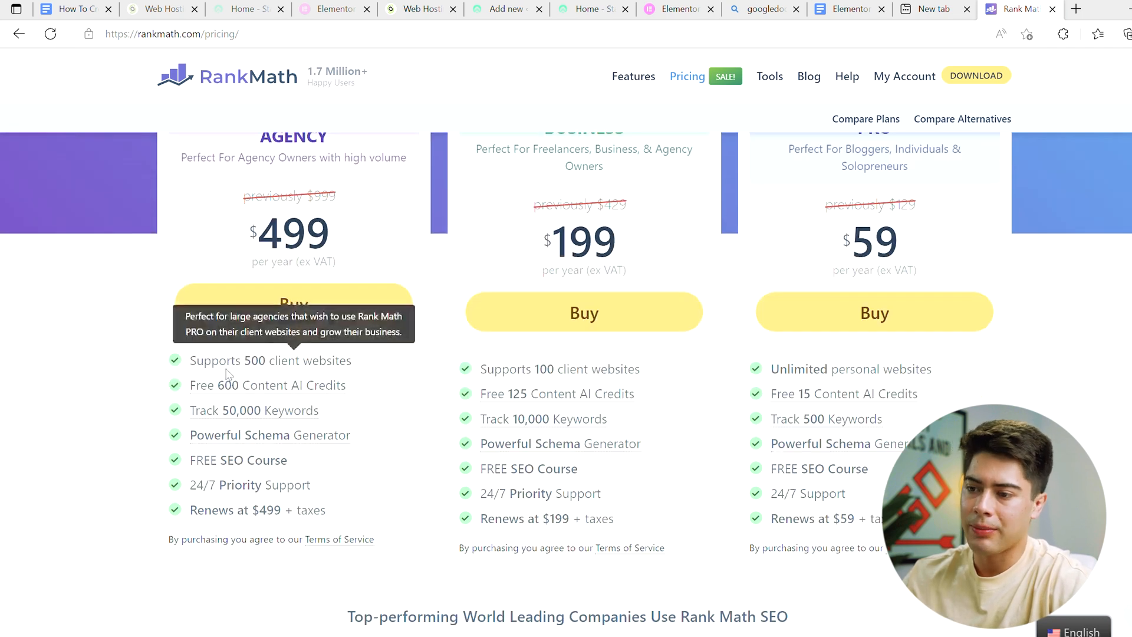
scroll(242, 265, "up", 1)
scroll(236, 372, "down", 1)
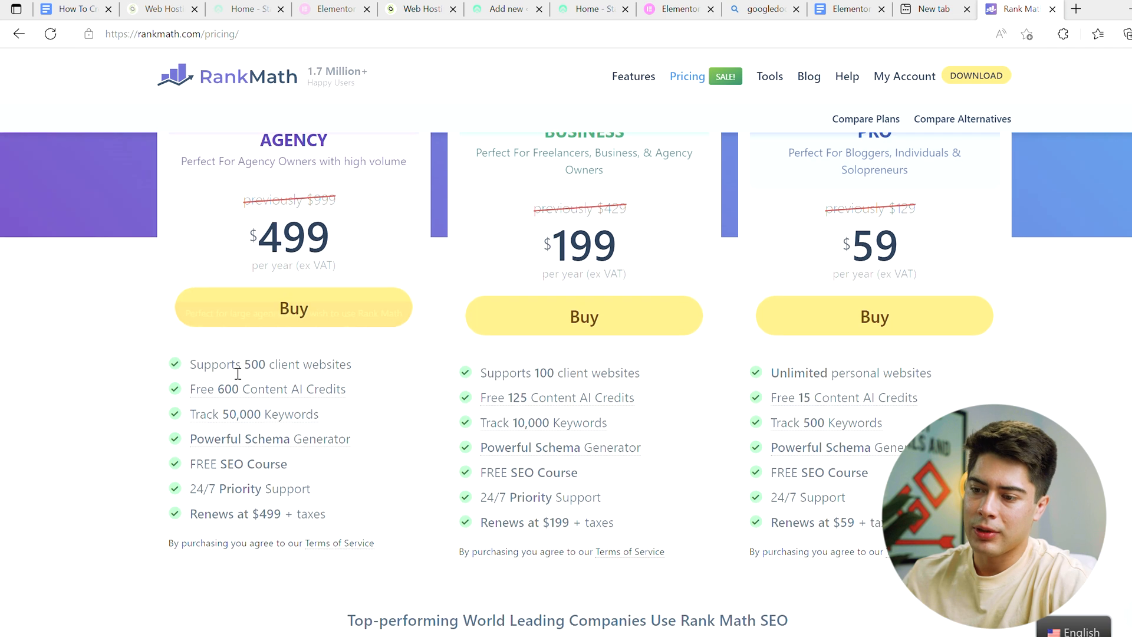
mouse_move(313, 370)
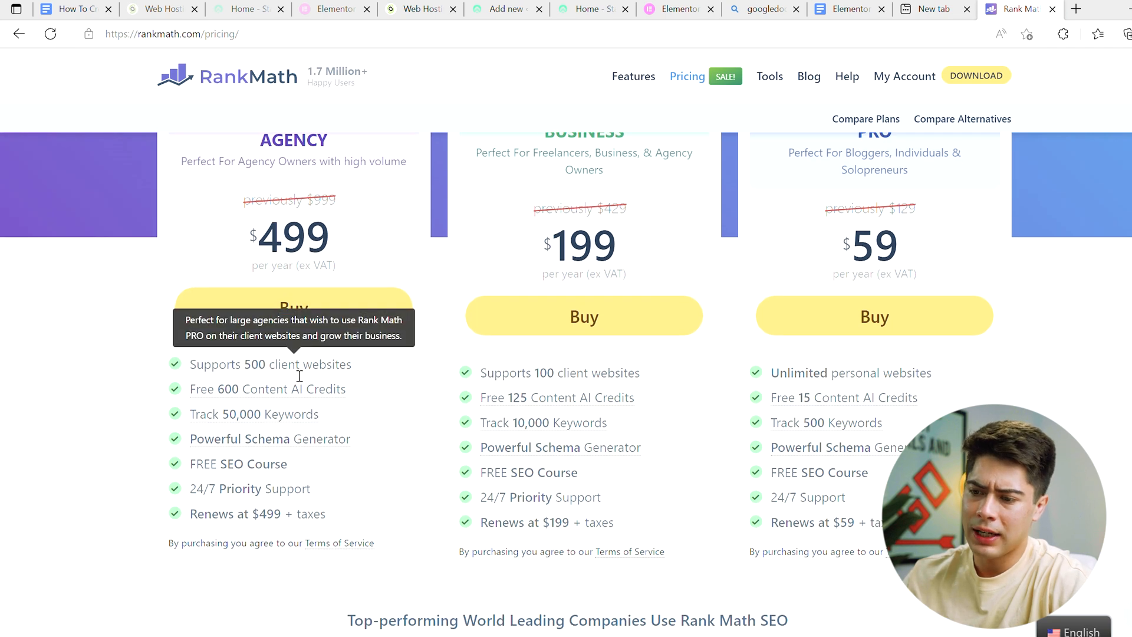
mouse_move(290, 394)
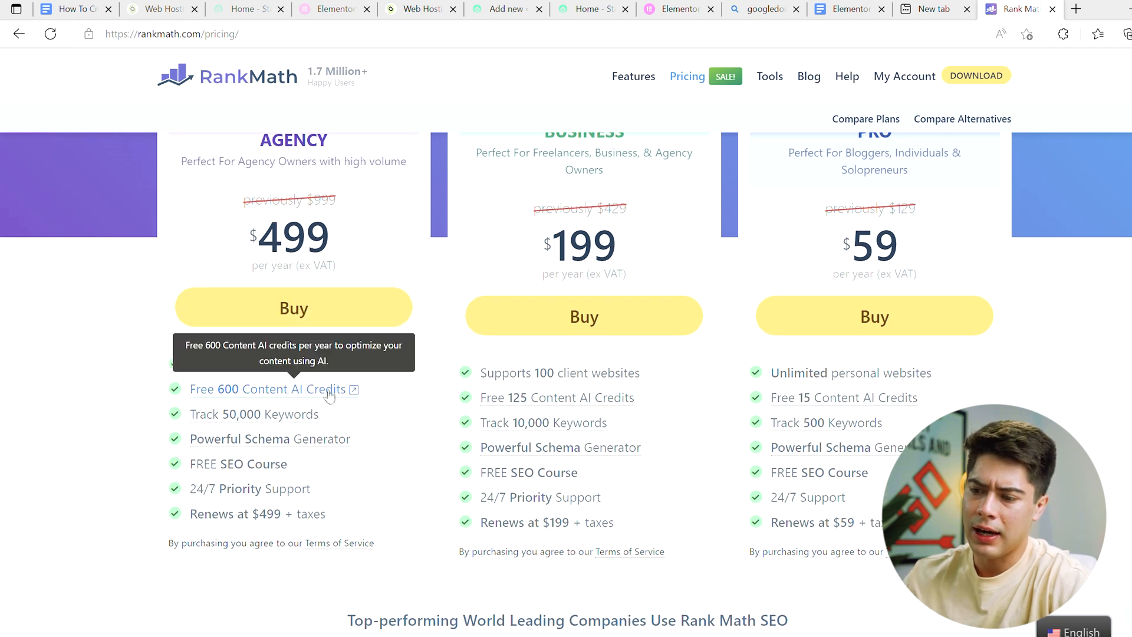
mouse_move(269, 415)
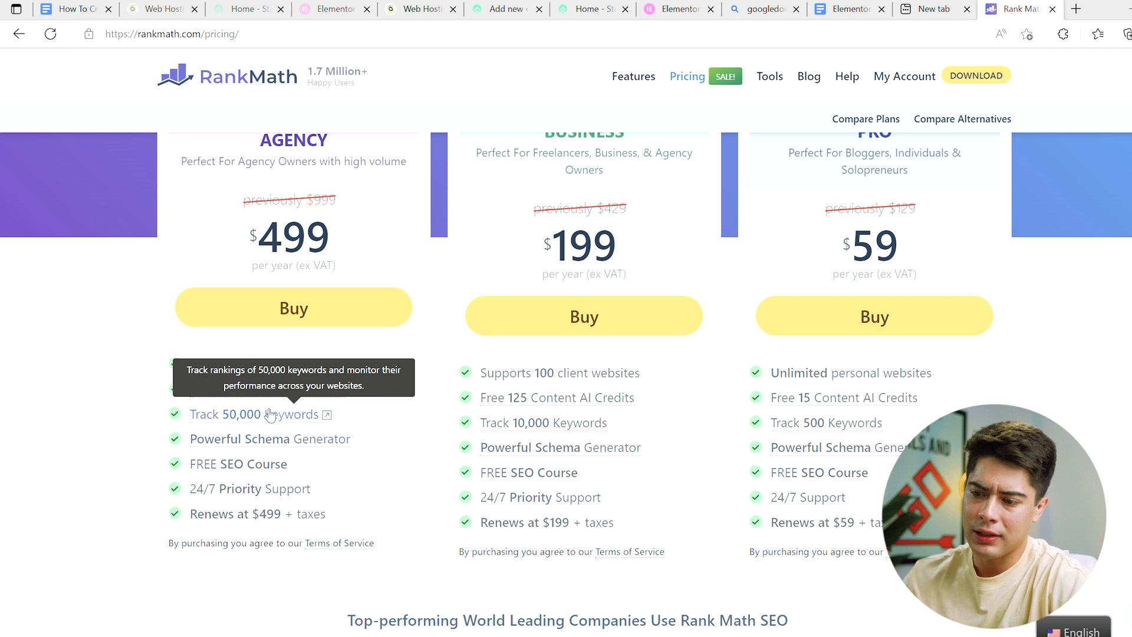
mouse_move(318, 448)
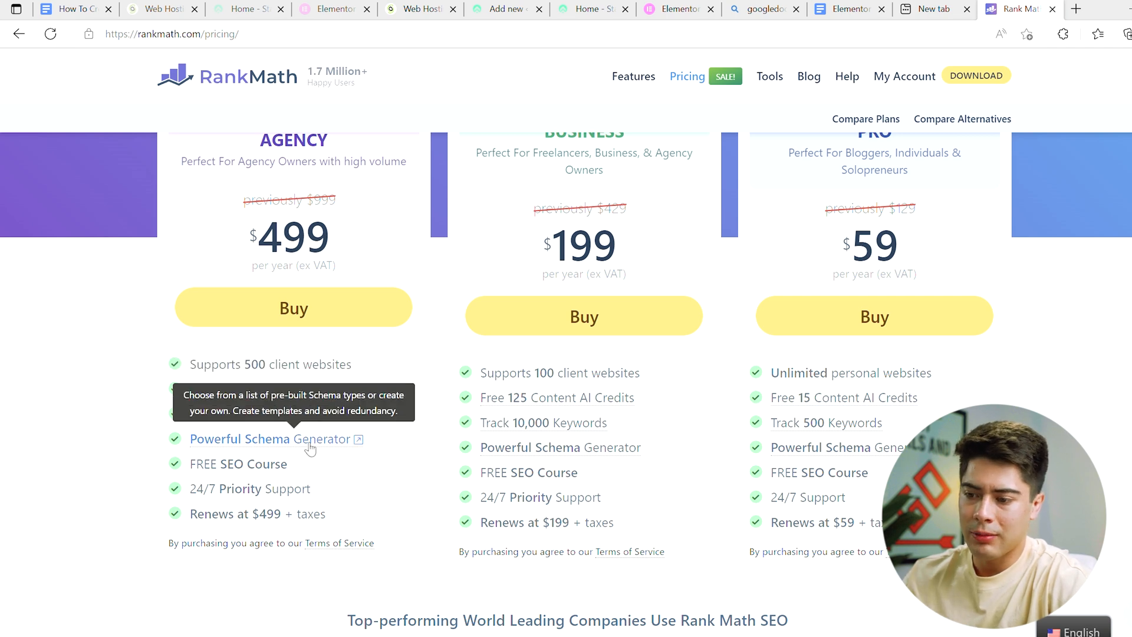
mouse_move(247, 476)
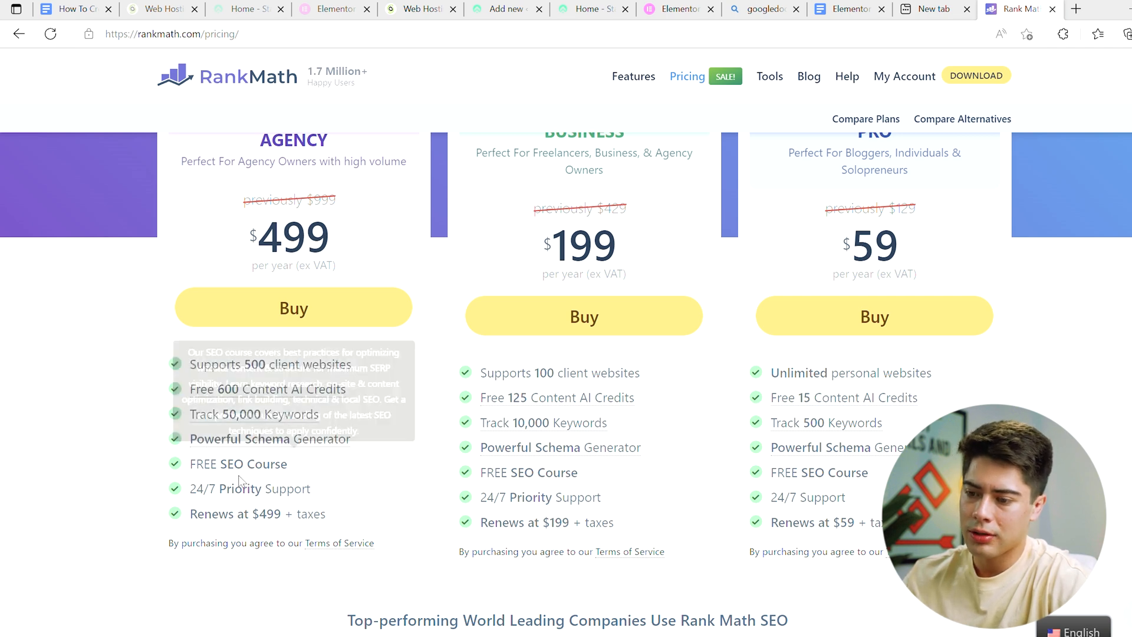
mouse_move(241, 498)
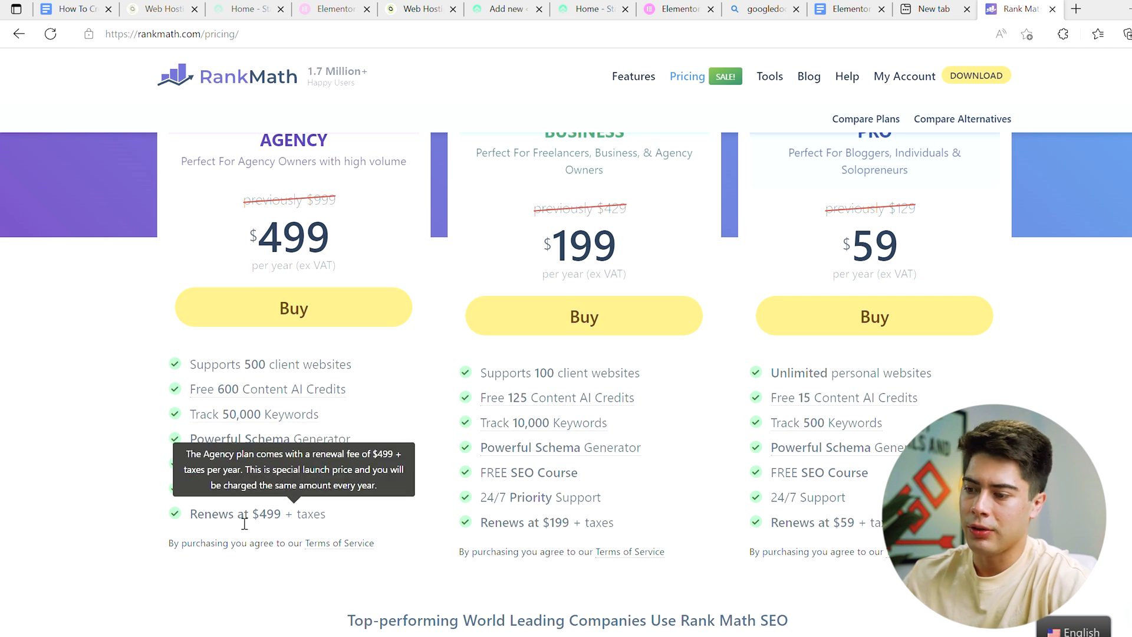
Step: View the checkout form for the Rank Math PRO plan and close it without paying
scroll(654, 397, "up", 2)
mouse_move(849, 482)
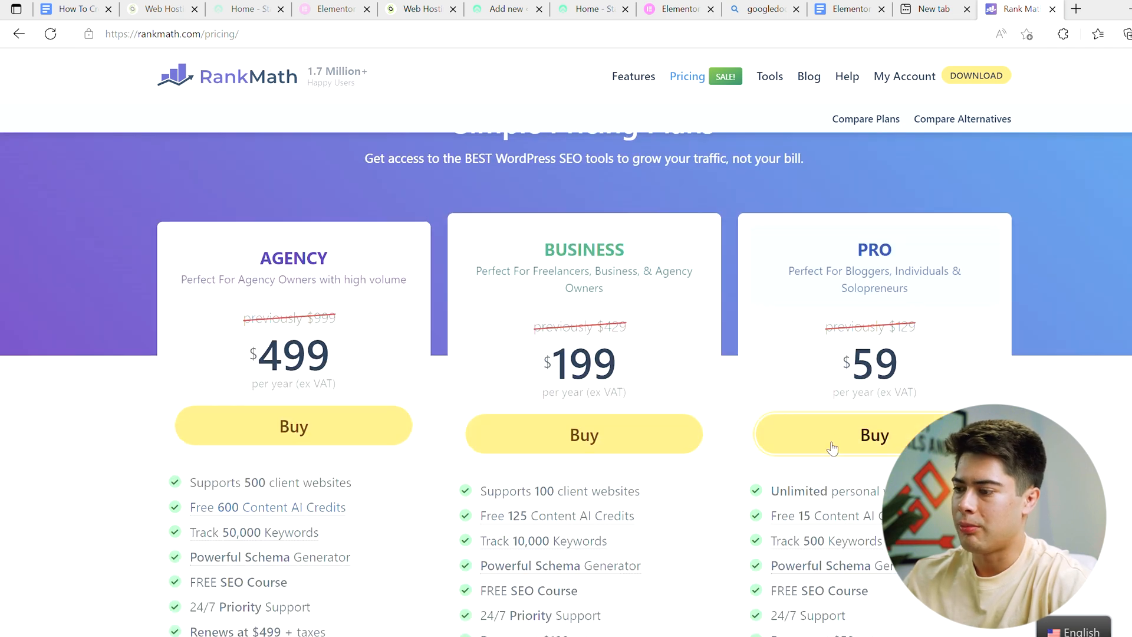
left_click(826, 435)
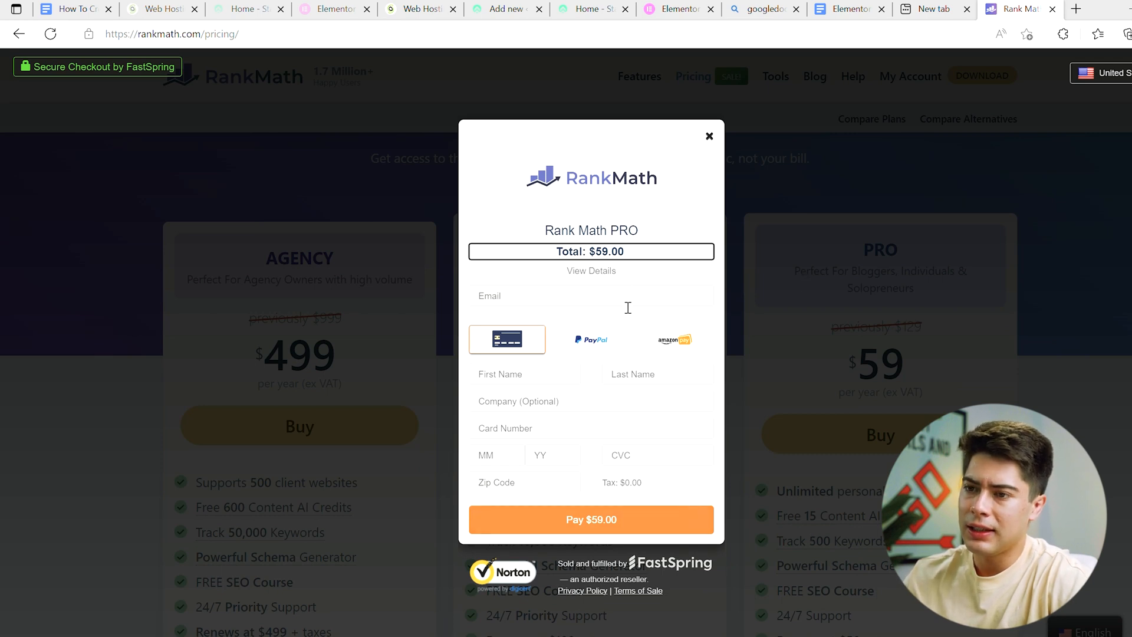
left_click(709, 136)
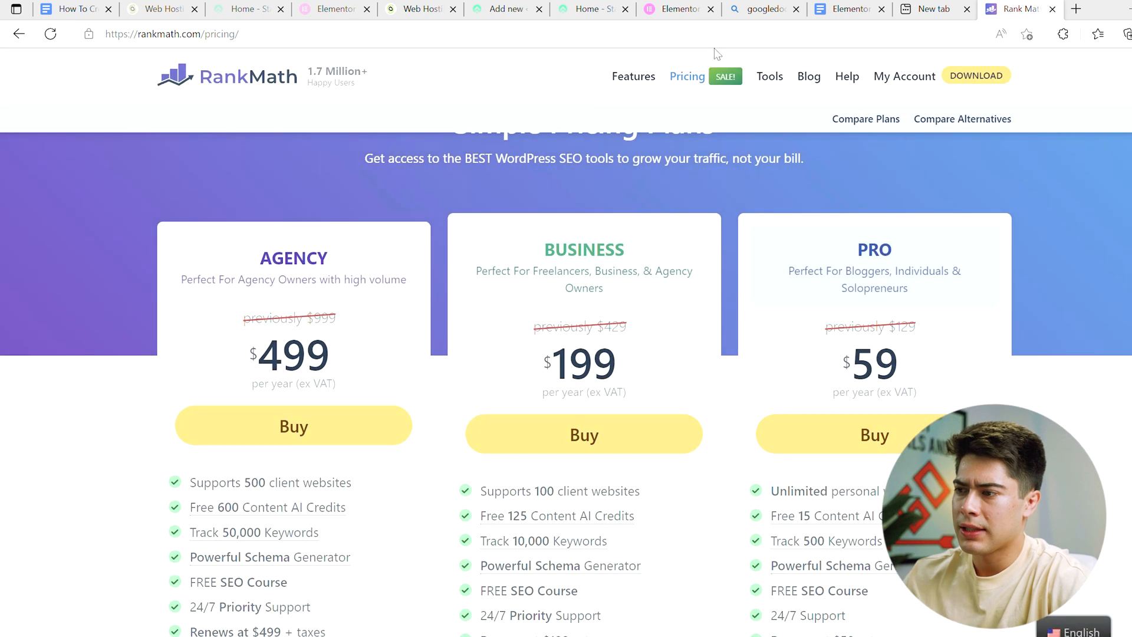
Step: Switch to the StartupWise WordPress admin, close the Rank Math plugin details and start adding a new plugin from the installed plugins page
left_click(591, 11)
left_click(494, 11)
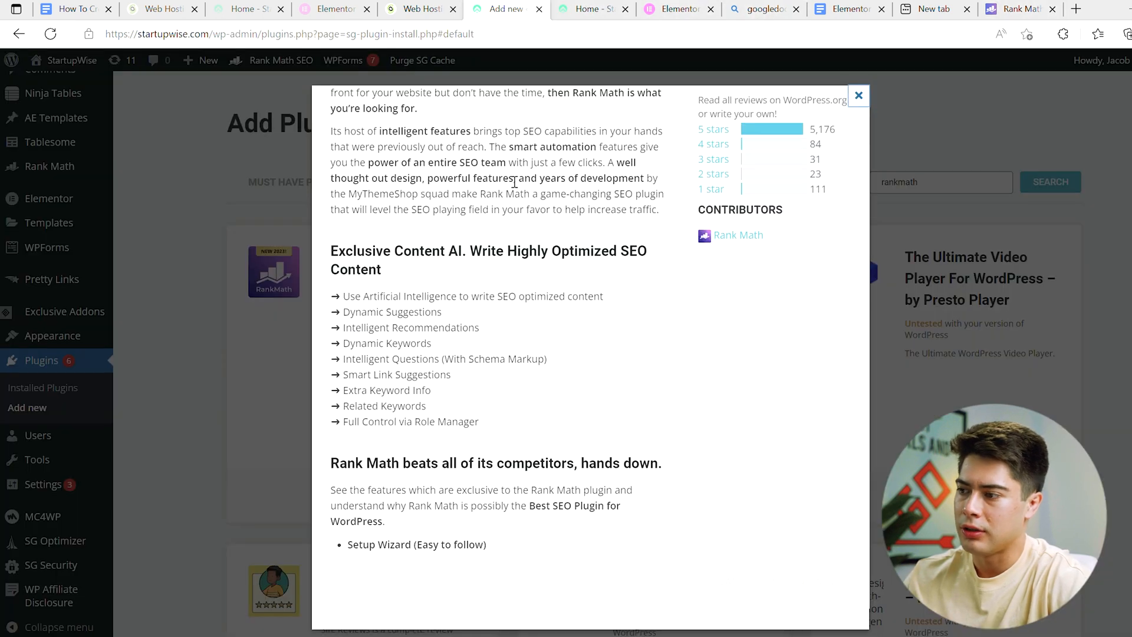
left_click(216, 248)
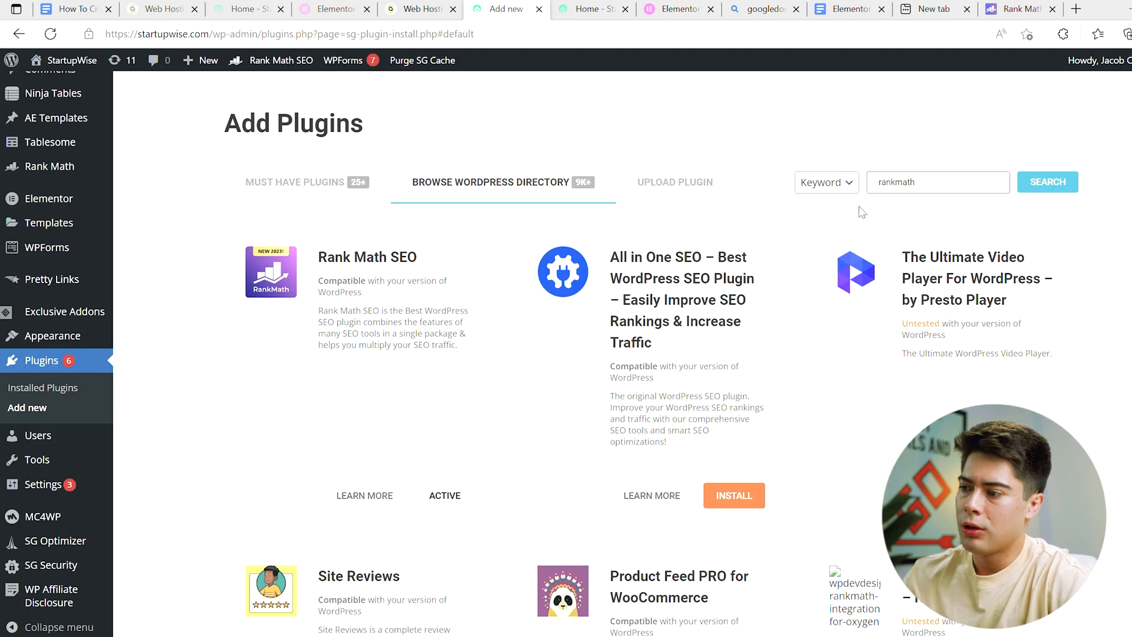
left_click(84, 382)
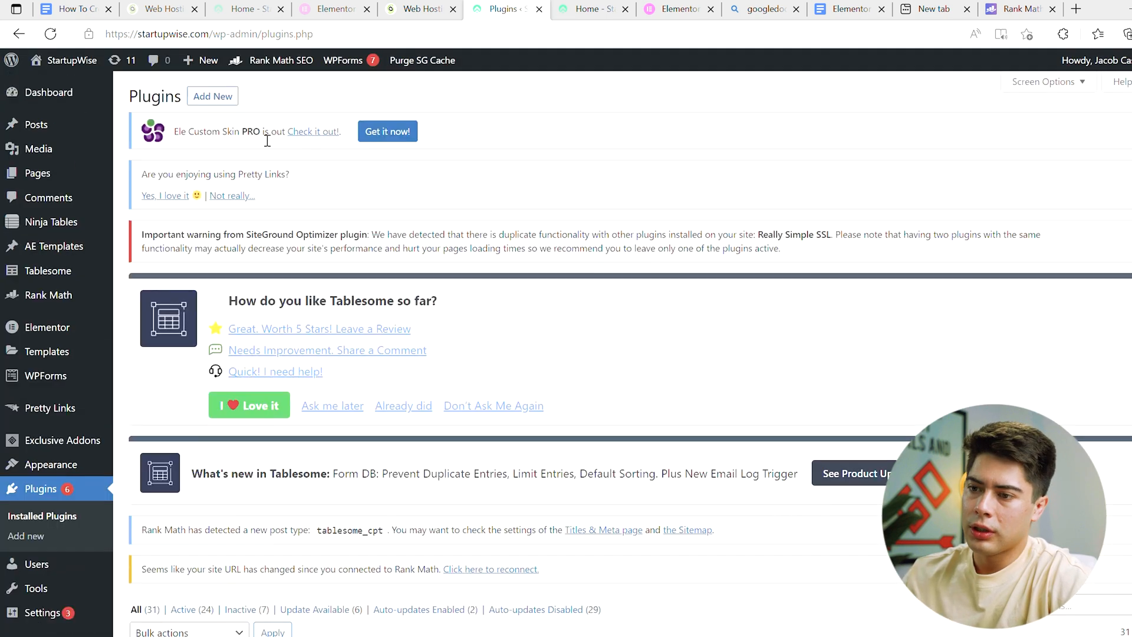
left_click(217, 99)
type("r")
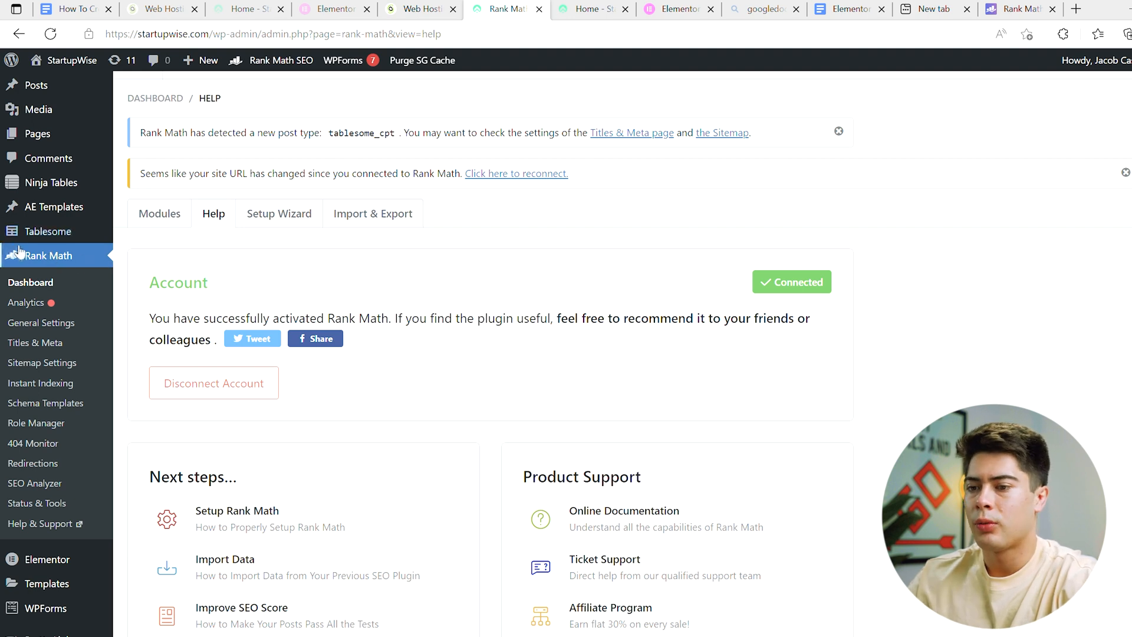
Step: Open the Help page of the Rank Math dashboard and check the account connection
left_click(217, 216)
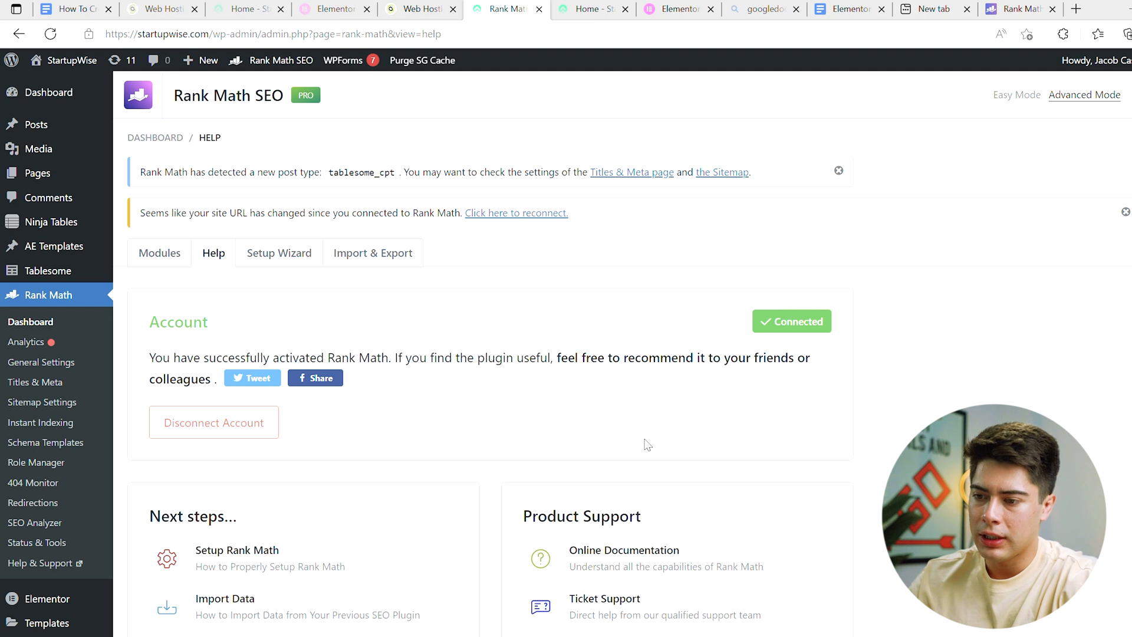
scroll(296, 357, "down", 2)
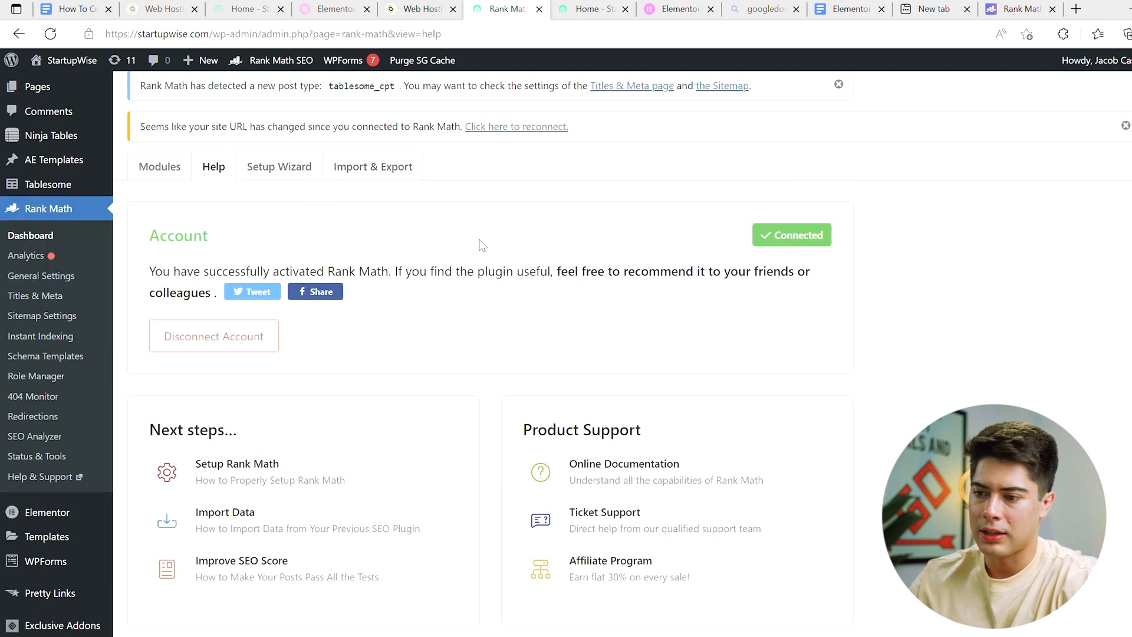
Step: Open Rank Math's Analytics and examine the overall optimization, search impressions, clicks, total keywords and average position
left_click(26, 256)
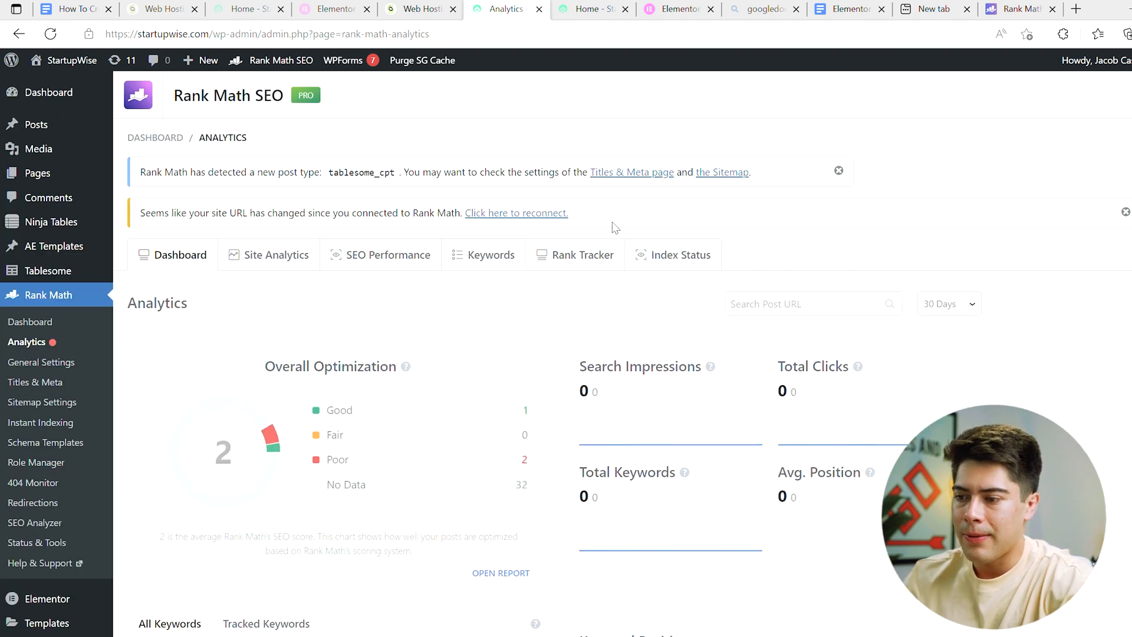
scroll(475, 397, "down", 1)
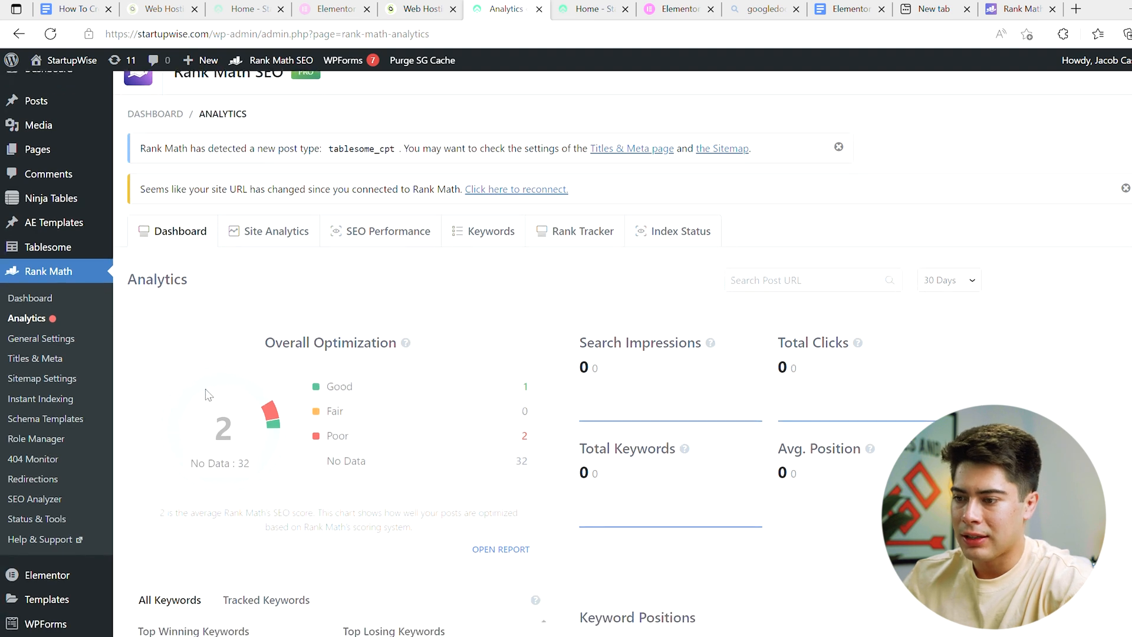
scroll(649, 330, "down", 1)
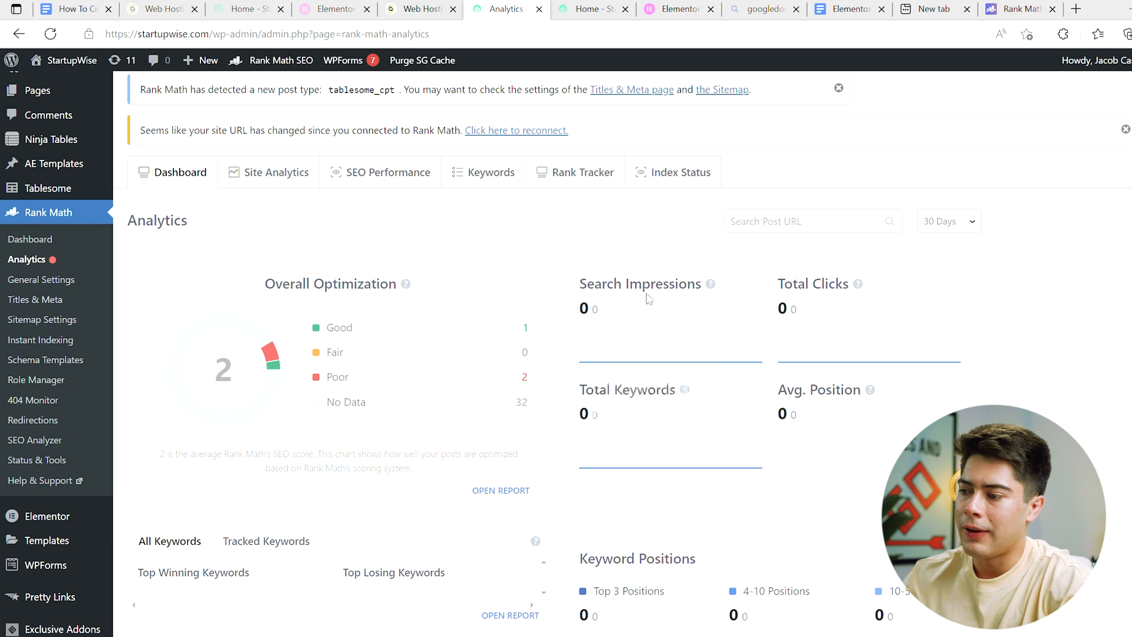
mouse_move(828, 361)
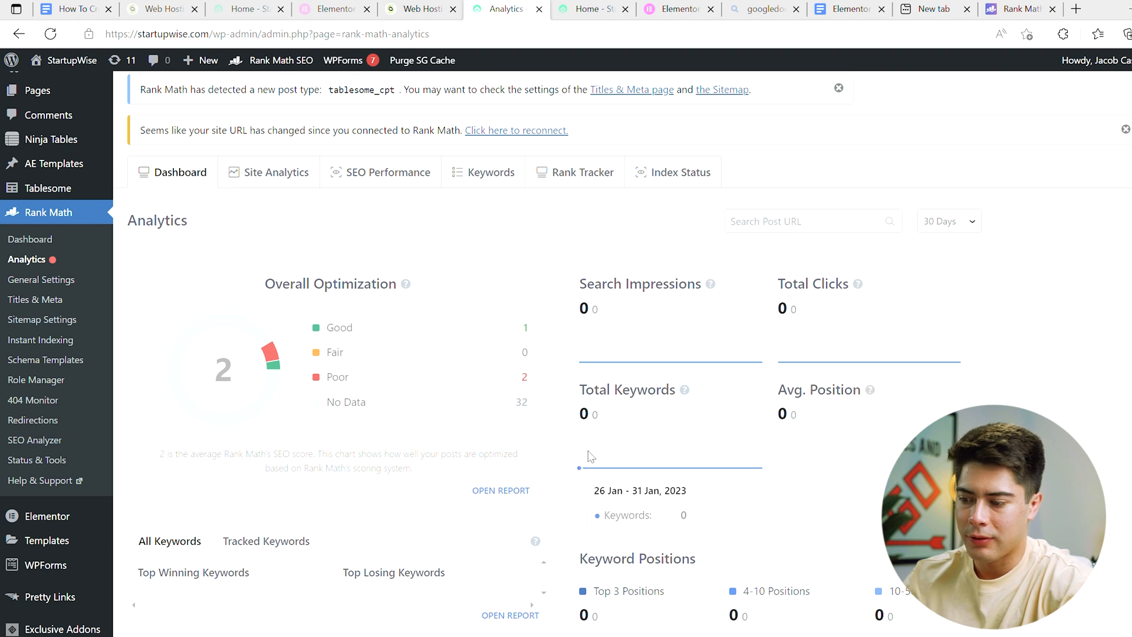
scroll(749, 274, "down", 1)
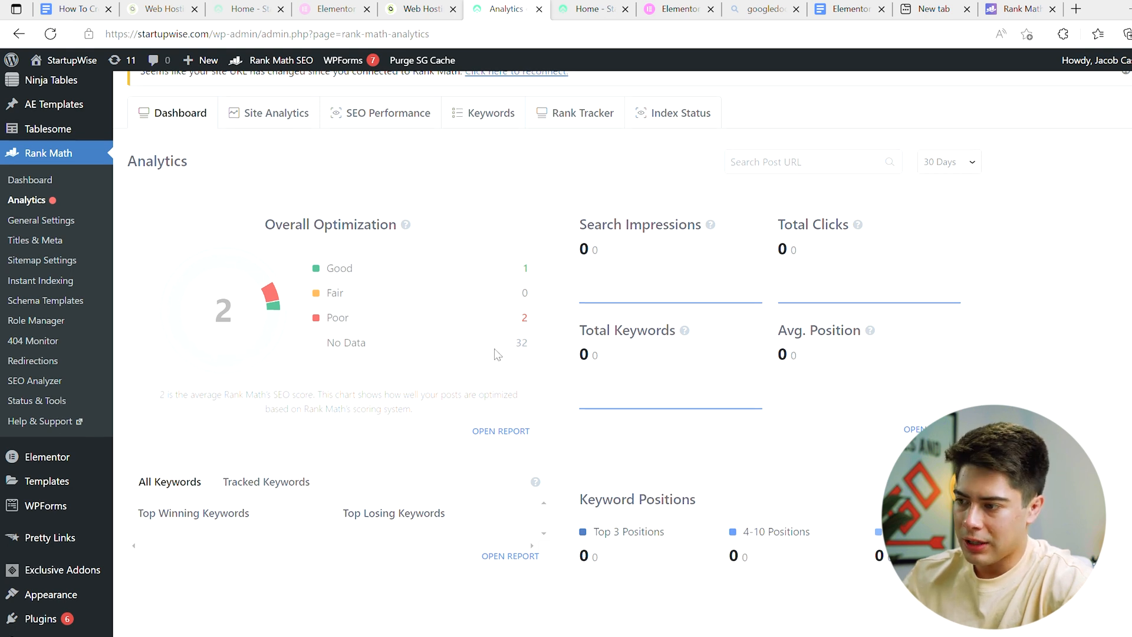
scroll(496, 354, "down", 1)
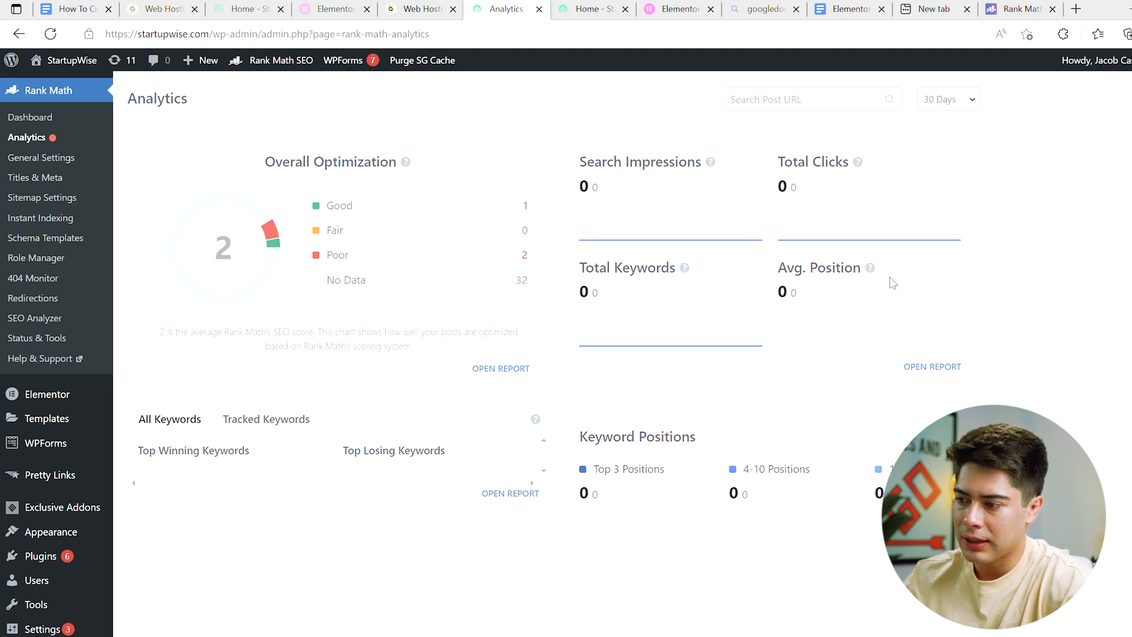
Step: Review the keywords, keyword positions and average CTR on the Analytics dashboard and show the winning and losing posts choices
scroll(884, 271, "down", 2)
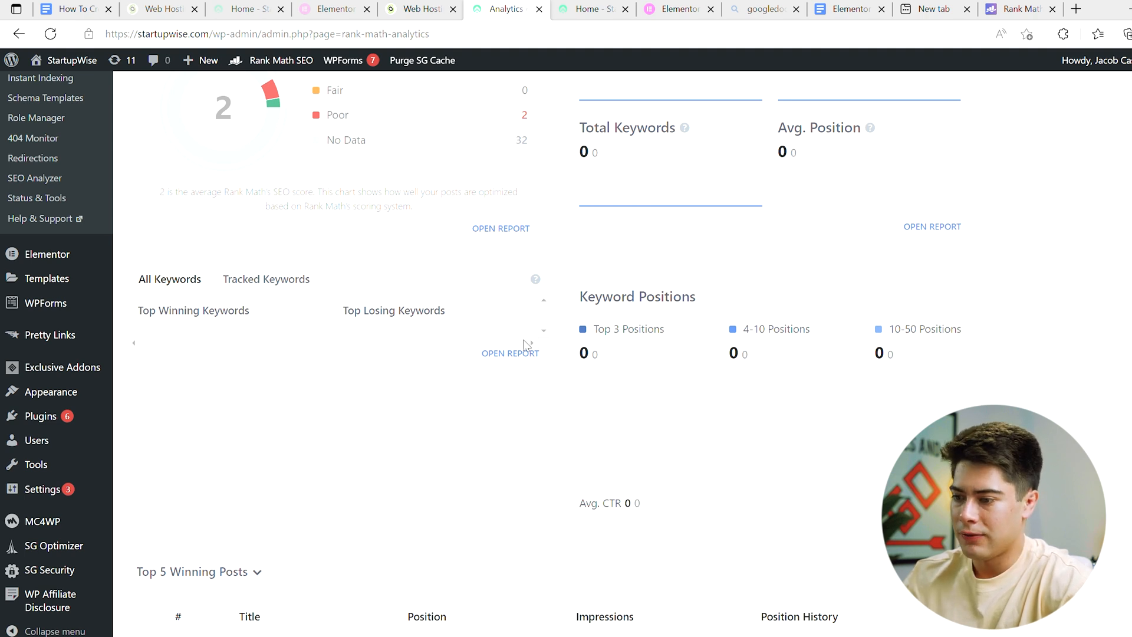
scroll(656, 409, "down", 1)
scroll(657, 410, "down", 2)
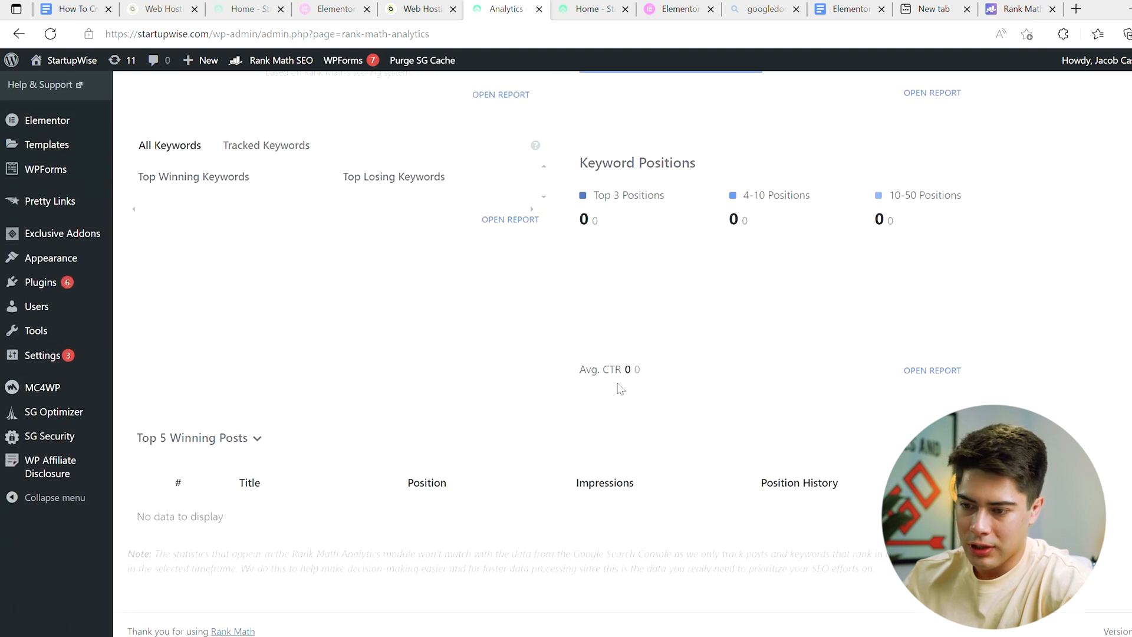
left_click(259, 437)
left_click(256, 439)
left_click(256, 439)
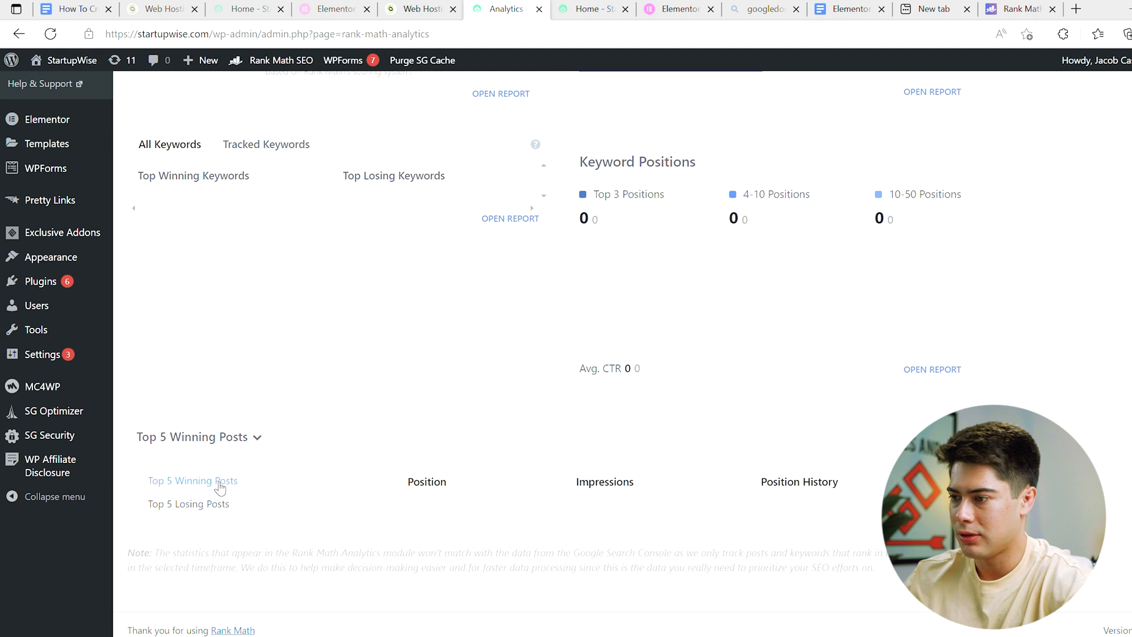
Step: Open Site Analytics and examine the SEO score summary and each post's SEO score, schema and links in the content list
scroll(220, 487, "up", 8)
left_click(271, 230)
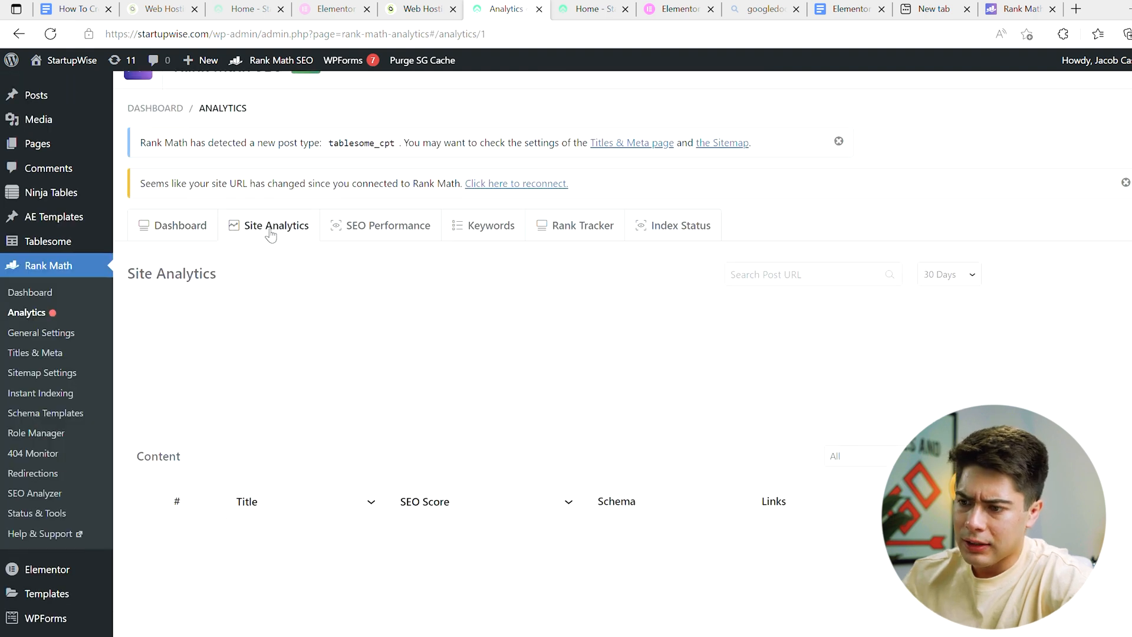
scroll(277, 389, "down", 1)
scroll(354, 411, "down", 2)
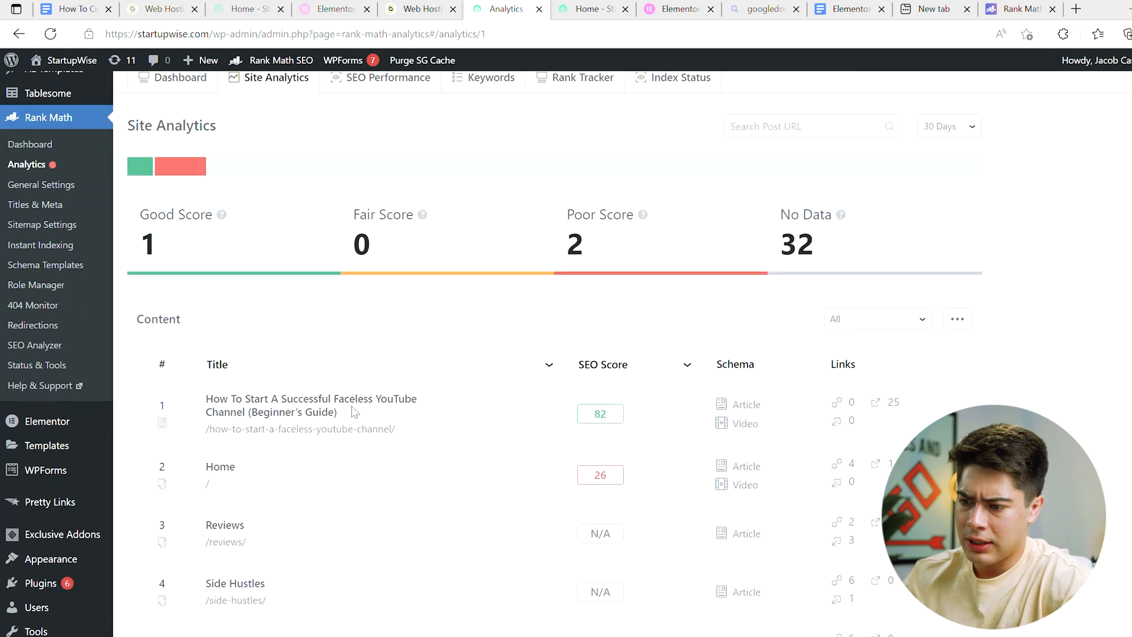
scroll(354, 411, "down", 2)
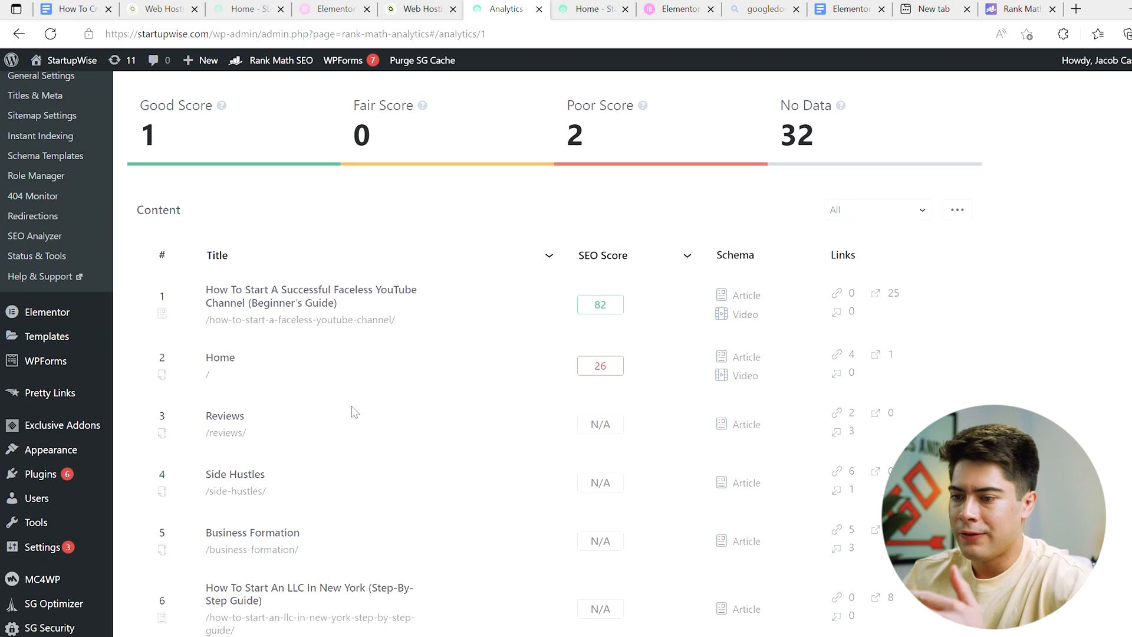
scroll(366, 266, "down", 1)
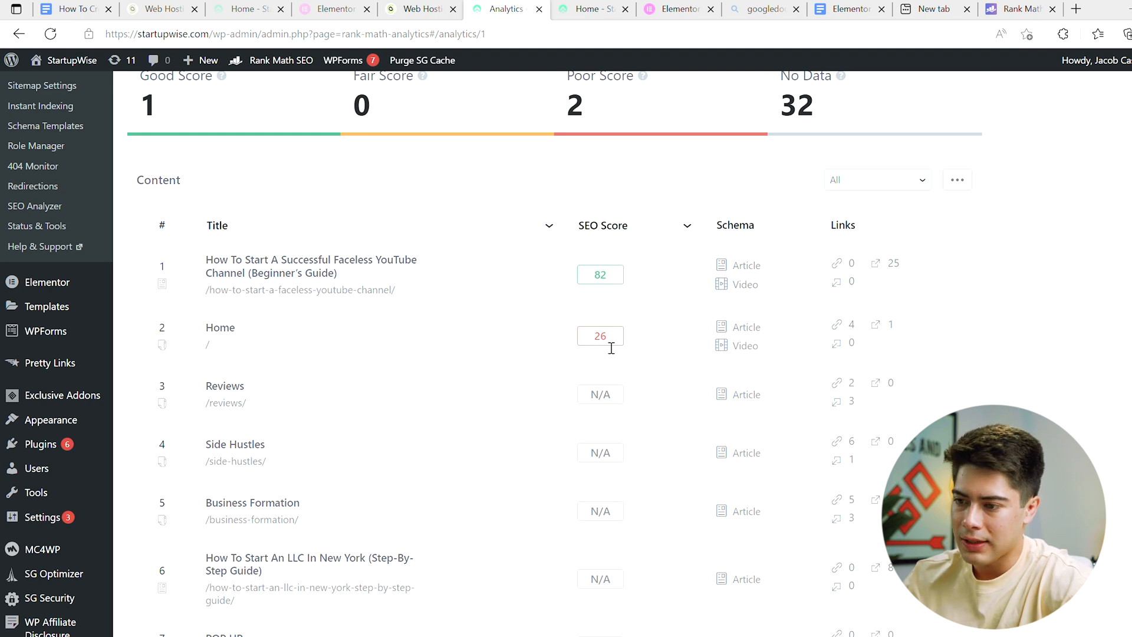
scroll(593, 420, "down", 1)
scroll(548, 337, "down", 1)
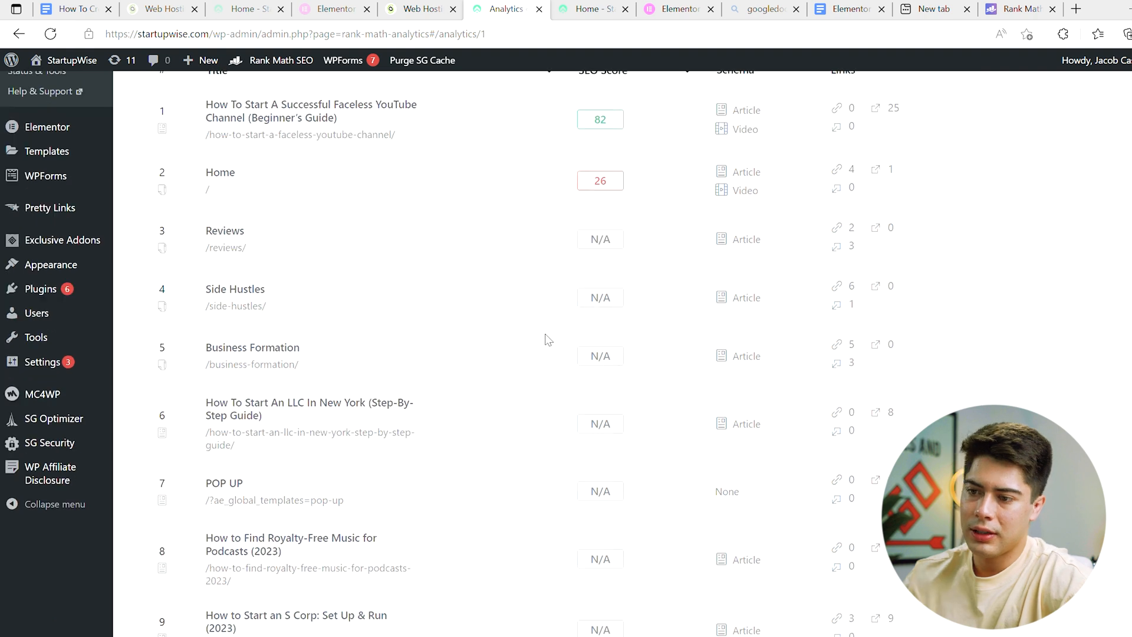
scroll(519, 274, "down", 2)
scroll(521, 277, "down", 1)
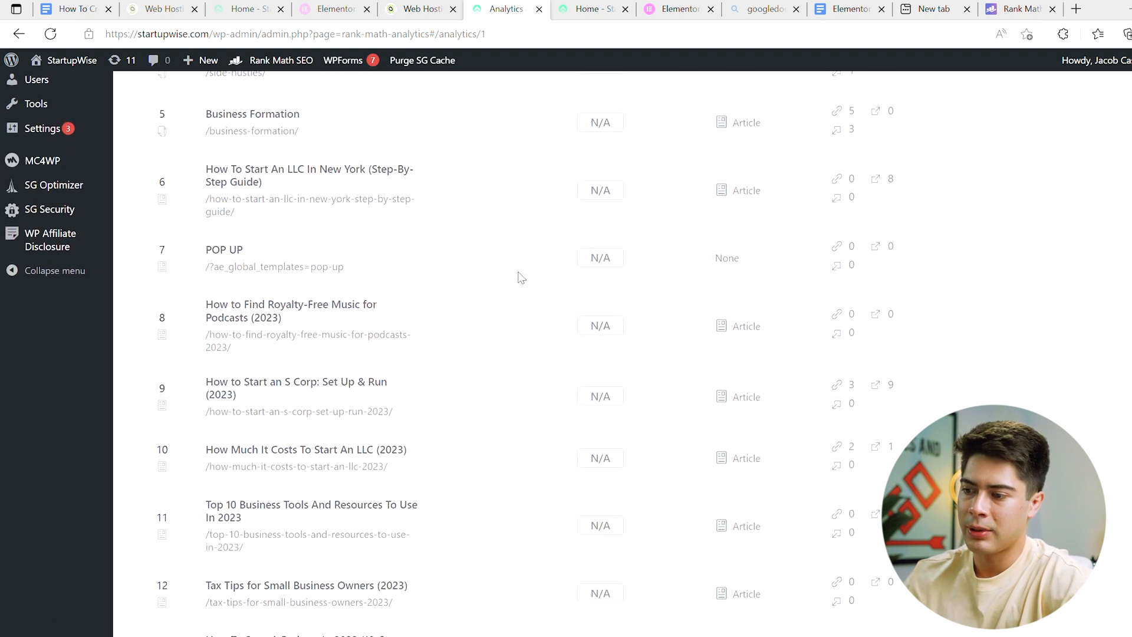
scroll(529, 475, "down", 3)
scroll(571, 361, "up", 6)
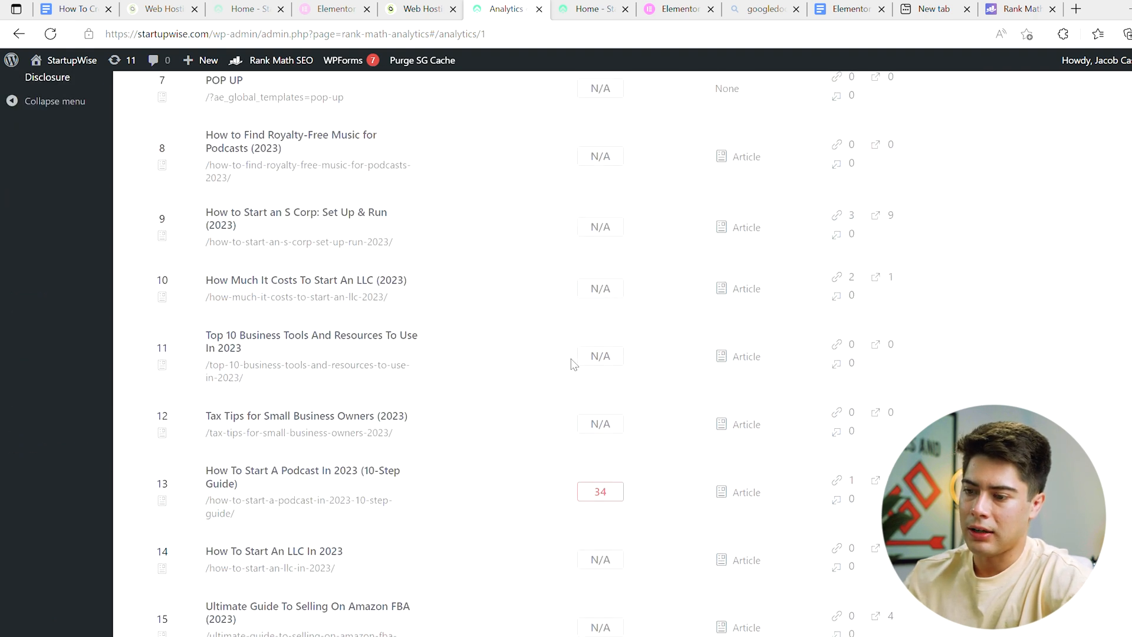
scroll(570, 362, "up", 1)
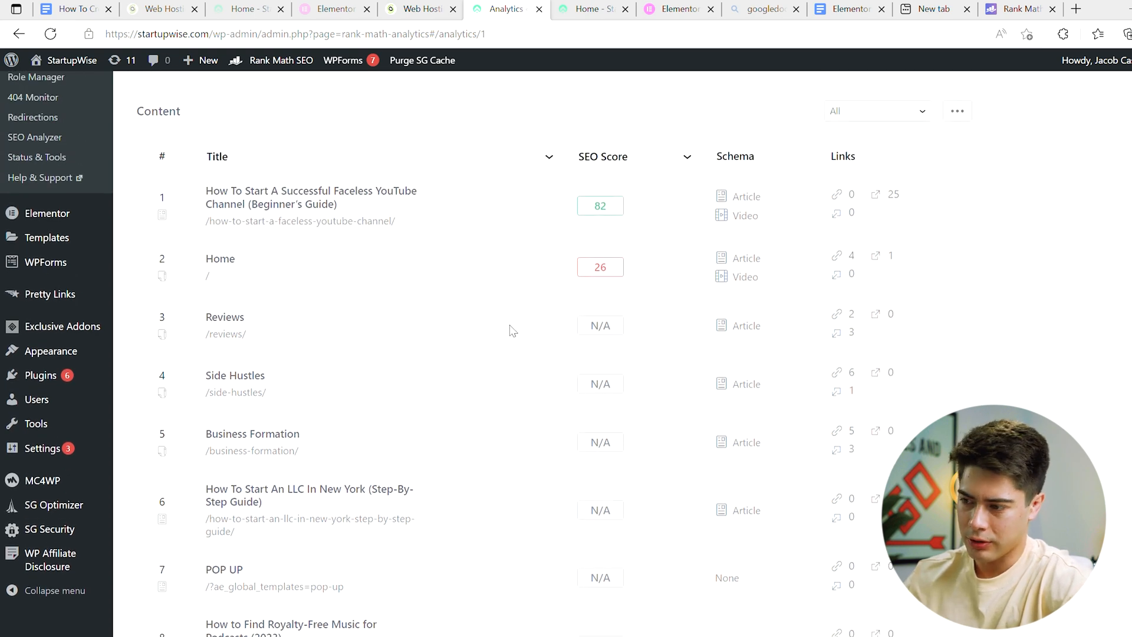
scroll(512, 318, "up", 3)
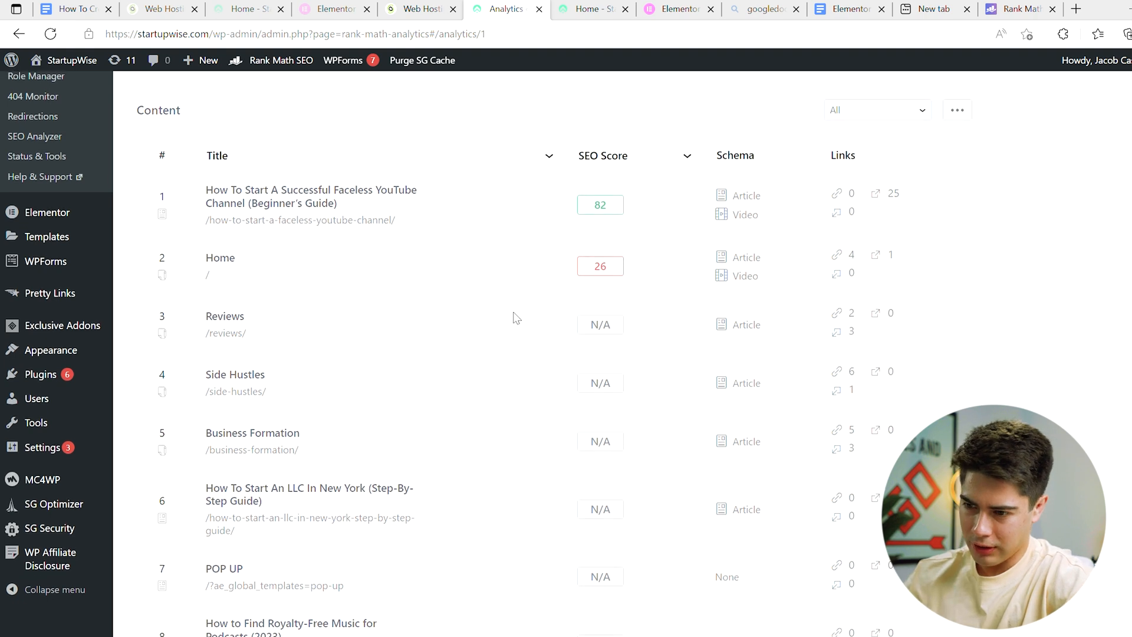
scroll(377, 177, "down", 1)
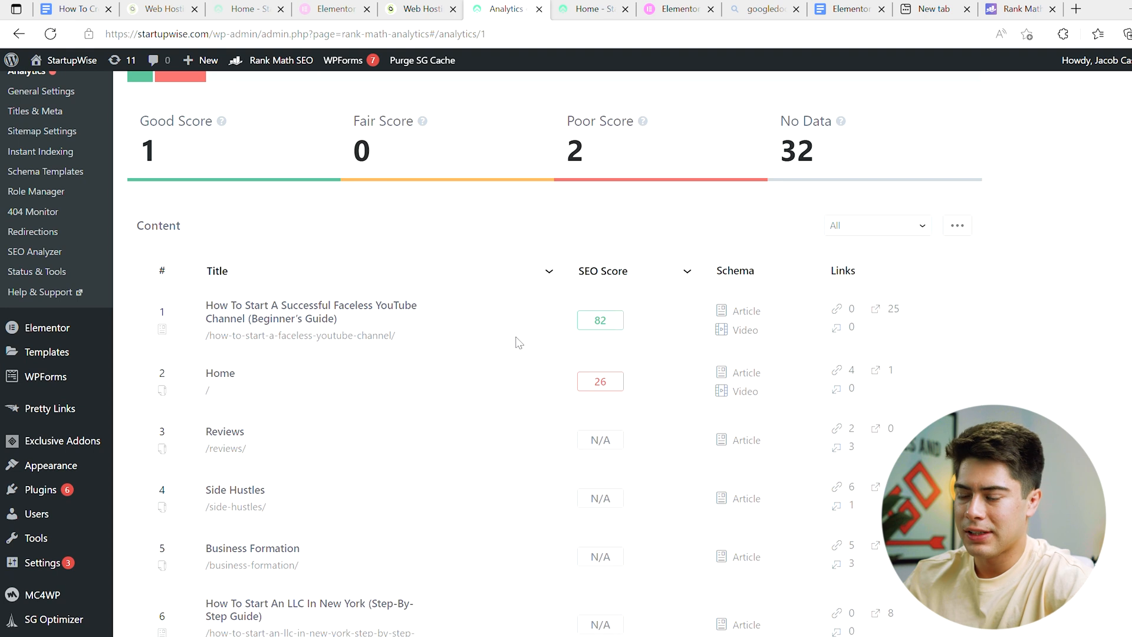
scroll(519, 343, "down", 15)
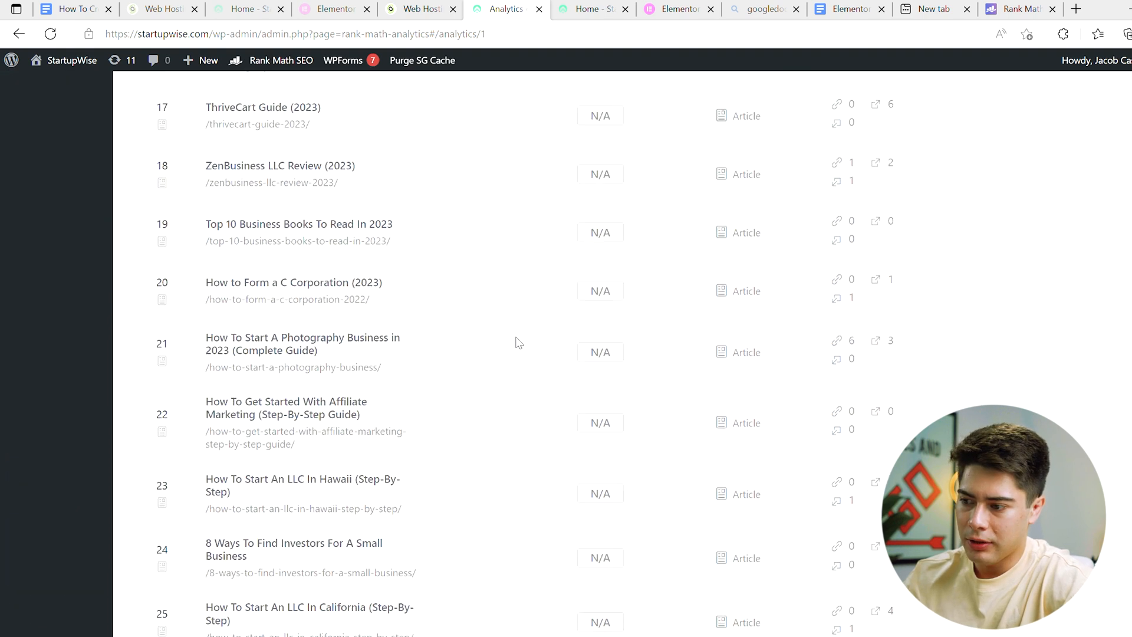
scroll(519, 343, "down", 3)
scroll(519, 344, "up", 20)
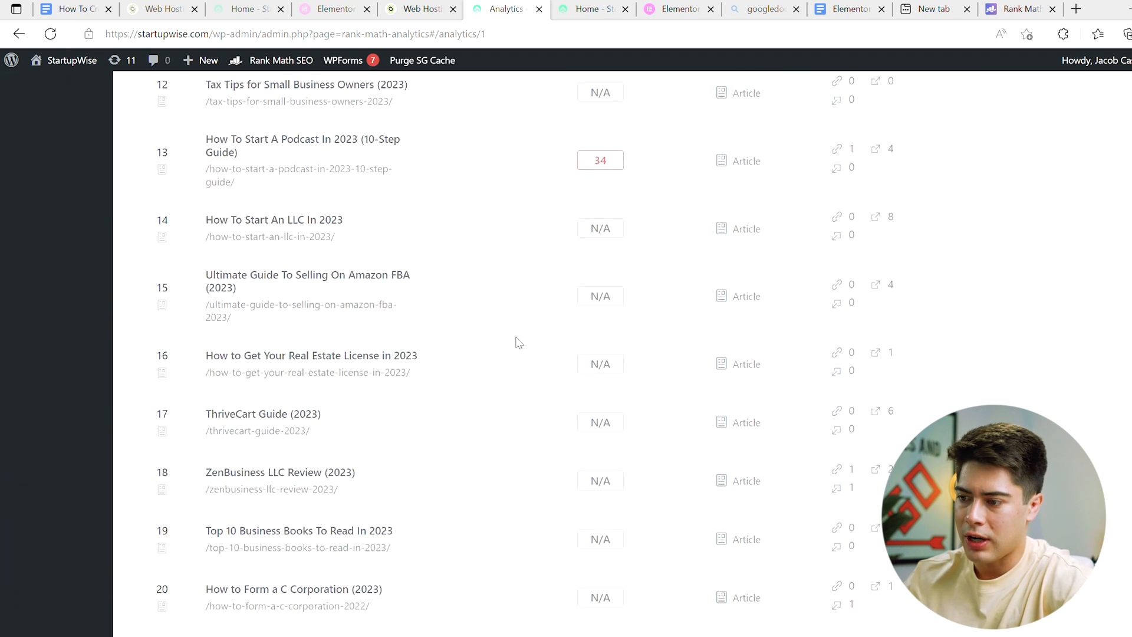
scroll(518, 343, "up", 5)
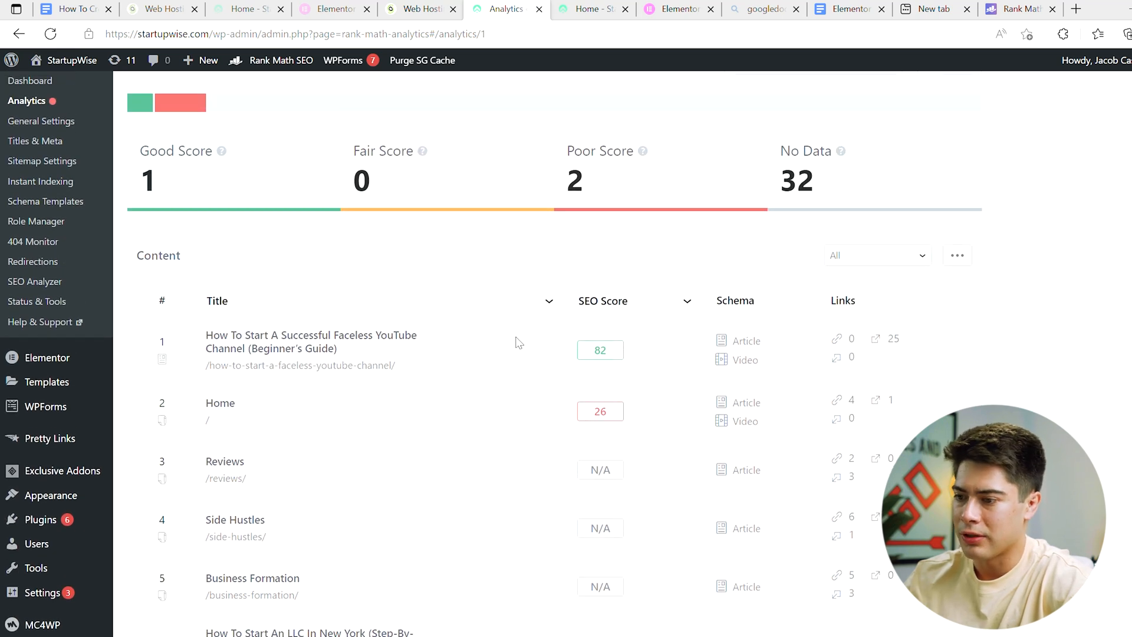
Step: View the SEO Performance, Keywords, Rank Tracker and Index Status reports in turn
scroll(387, 230, "up", 3)
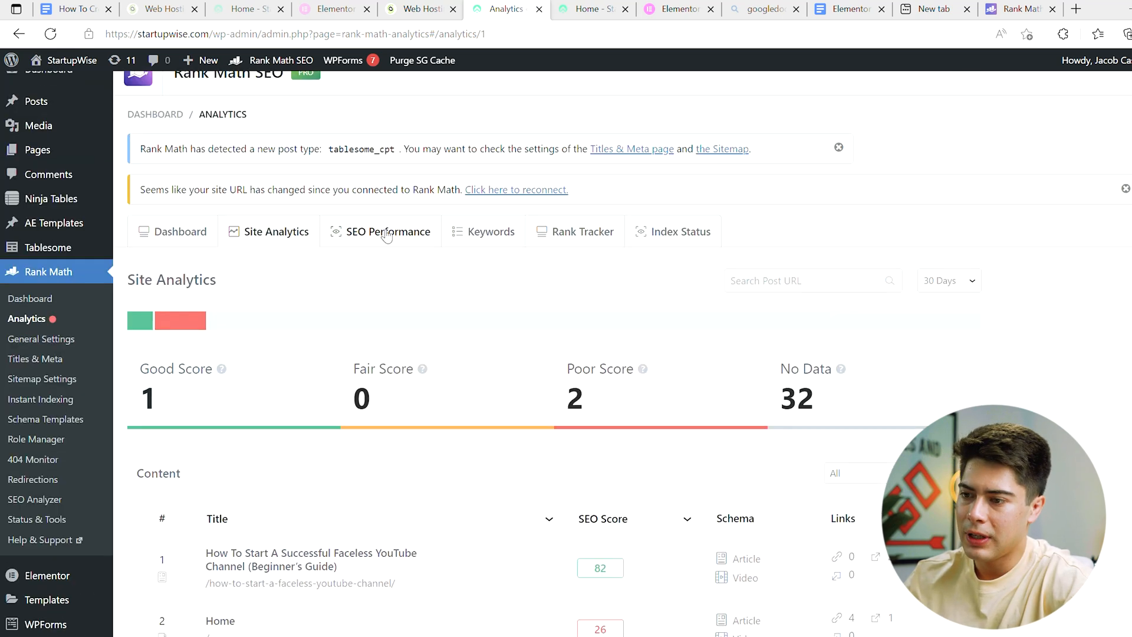
left_click(387, 231)
scroll(549, 407, "down", 1)
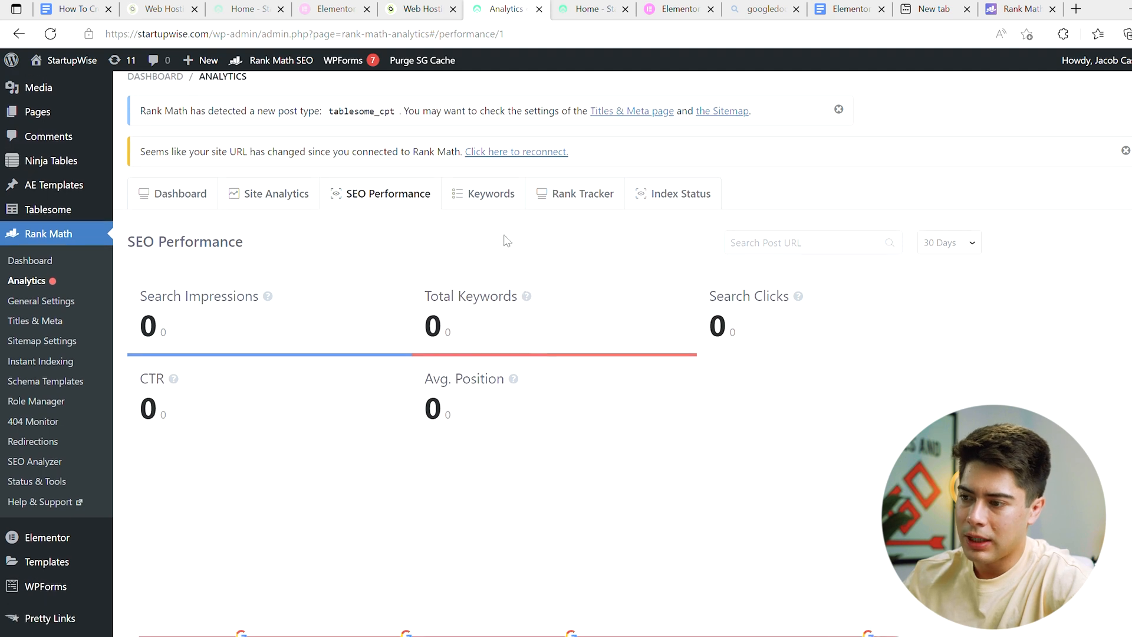
left_click(486, 198)
left_click(591, 200)
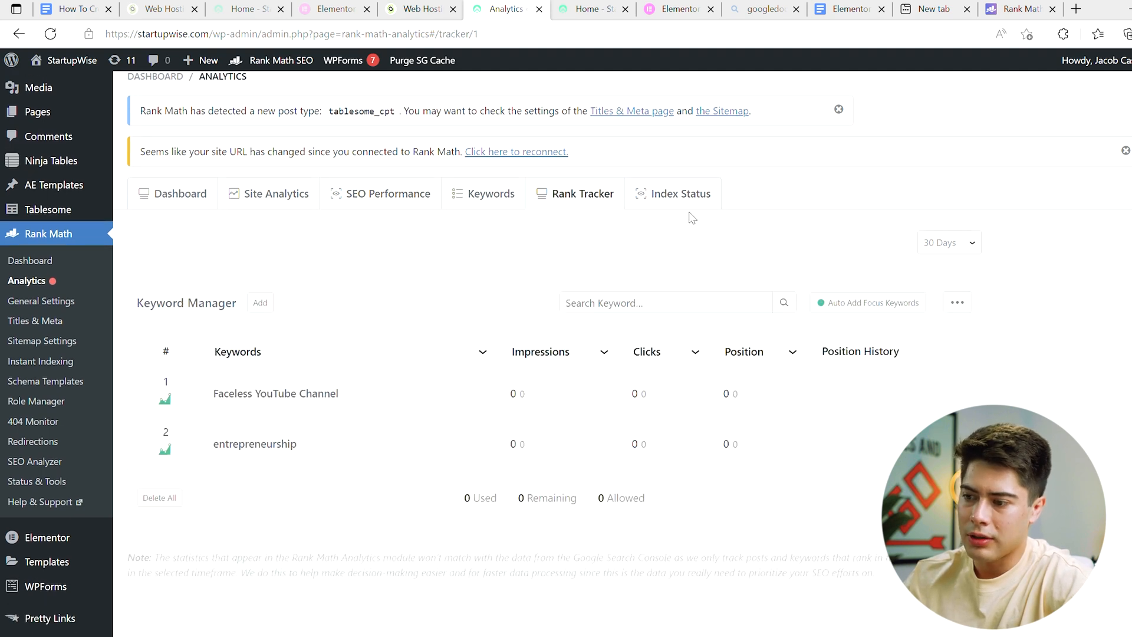
left_click(678, 199)
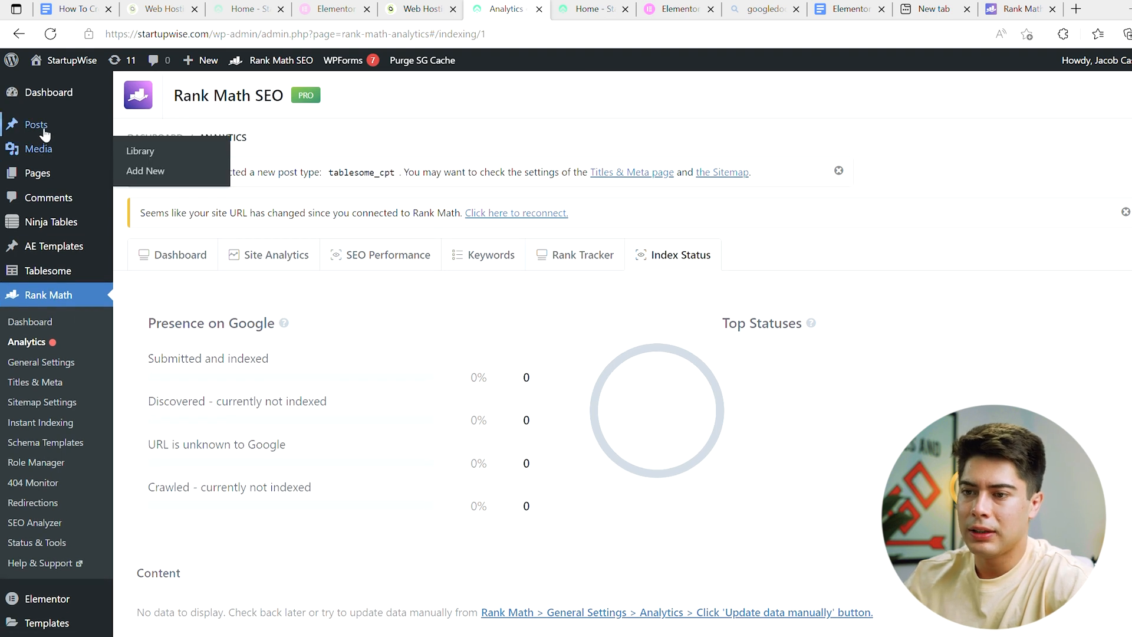
Step: List the site's published posts and open "How To Get Started With Affiliate Marketing (Step-By-Step Guide)" for editing
mouse_move(39, 175)
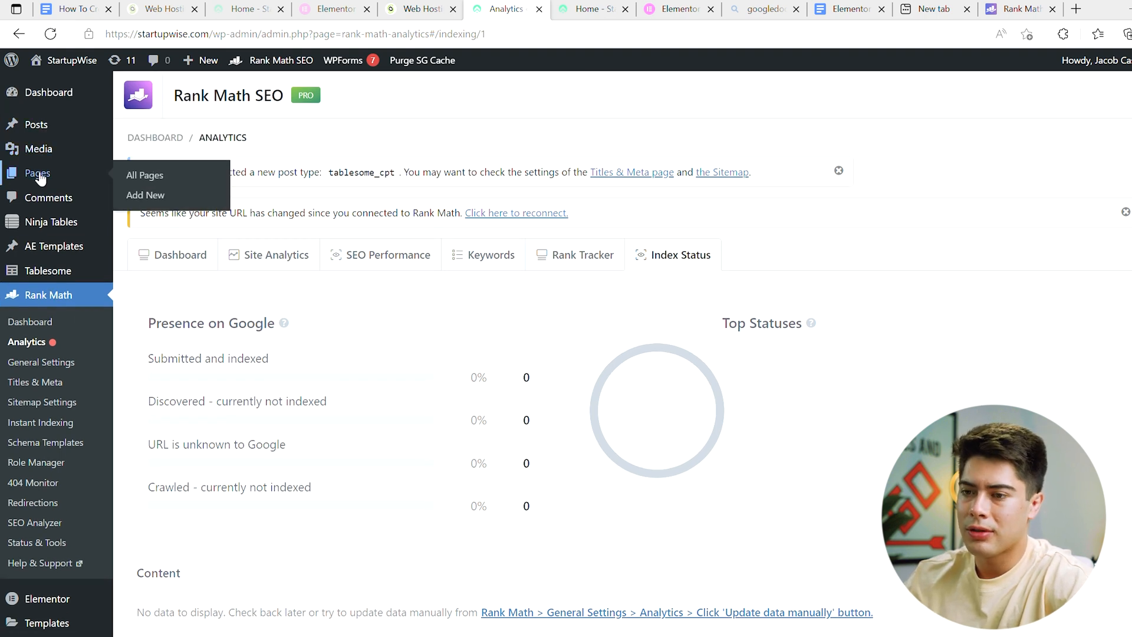
mouse_move(56, 130)
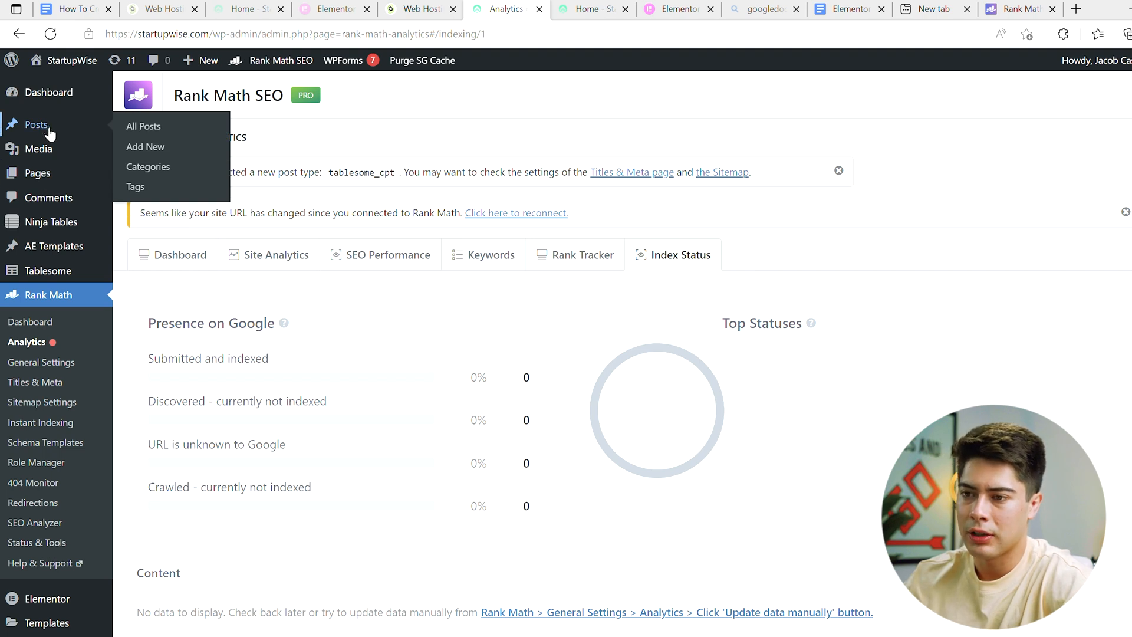
left_click(144, 127)
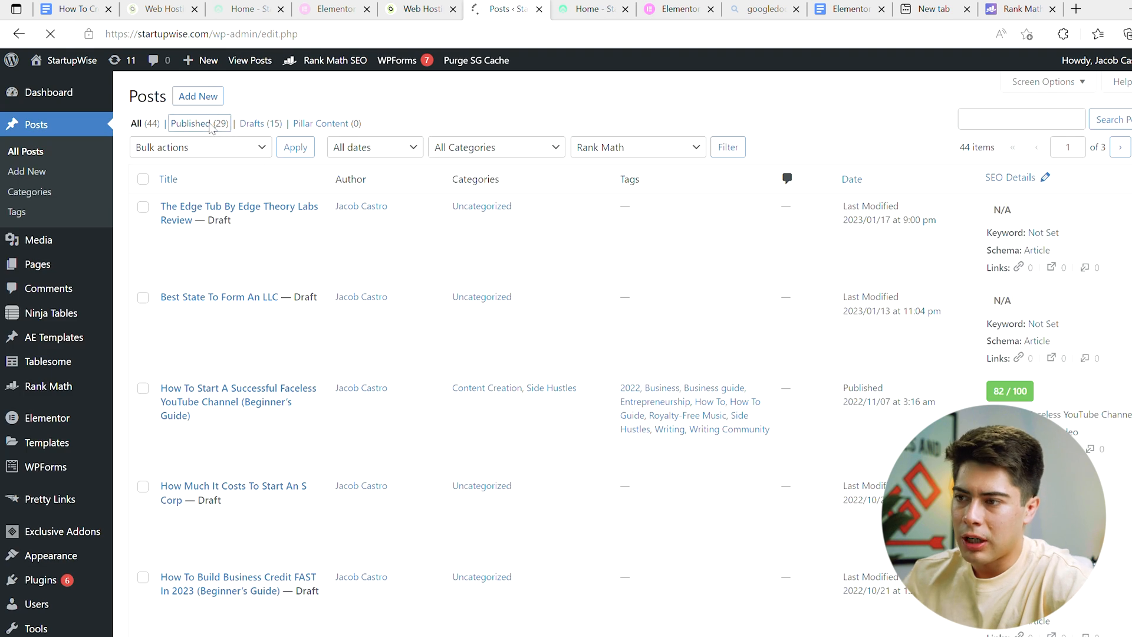
left_click(215, 126)
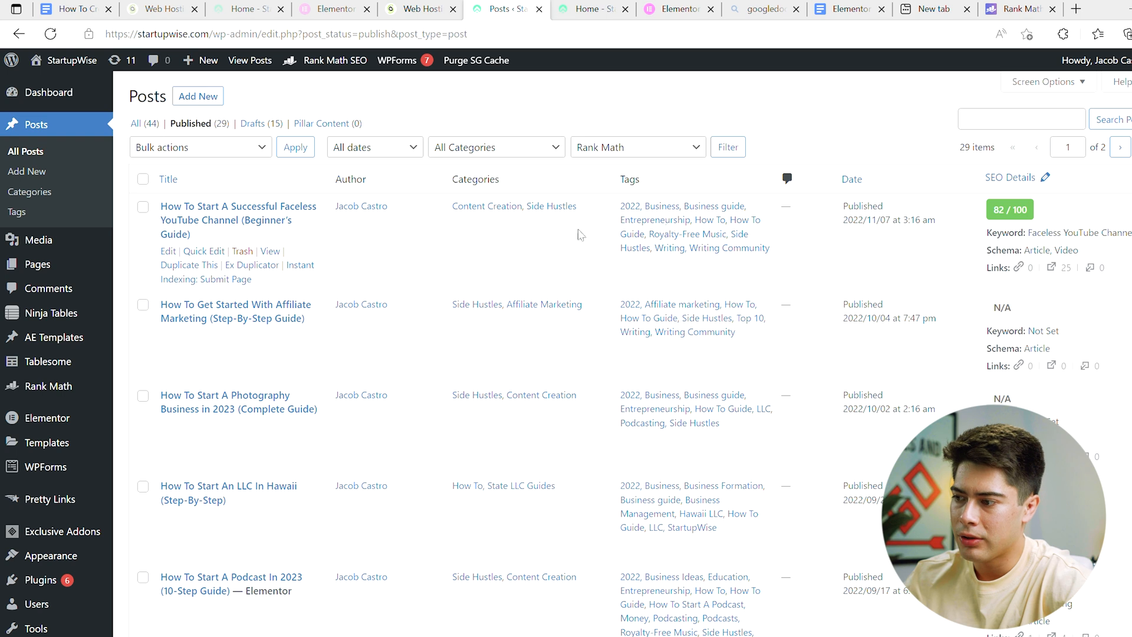
left_click(187, 309)
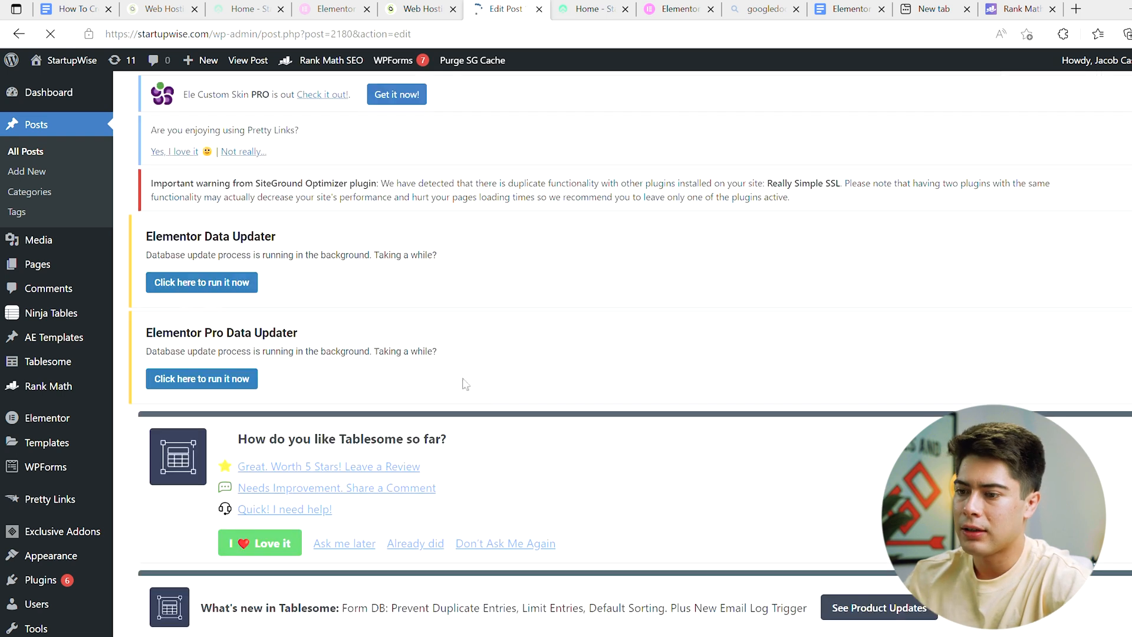
Step: Examine the affiliate marketing post's content and its Rank Math SEO section, including the snippet preview, focus keyword field and Basic SEO checks
scroll(491, 401, "down", 9)
scroll(491, 400, "down", 1)
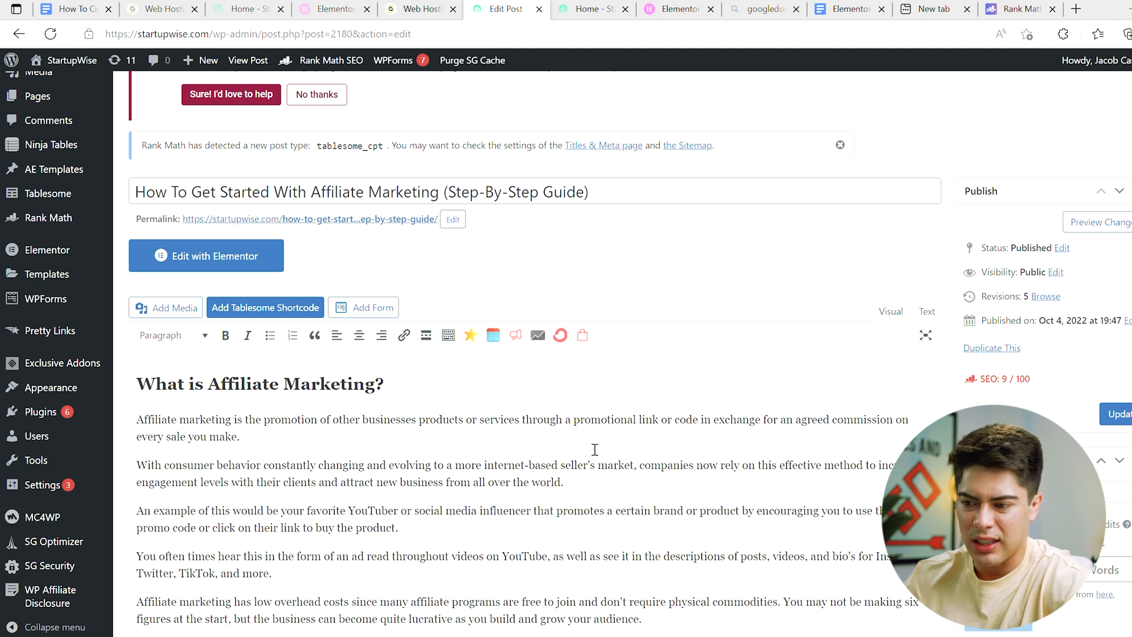
scroll(595, 450, "down", 4)
scroll(595, 450, "down", 20)
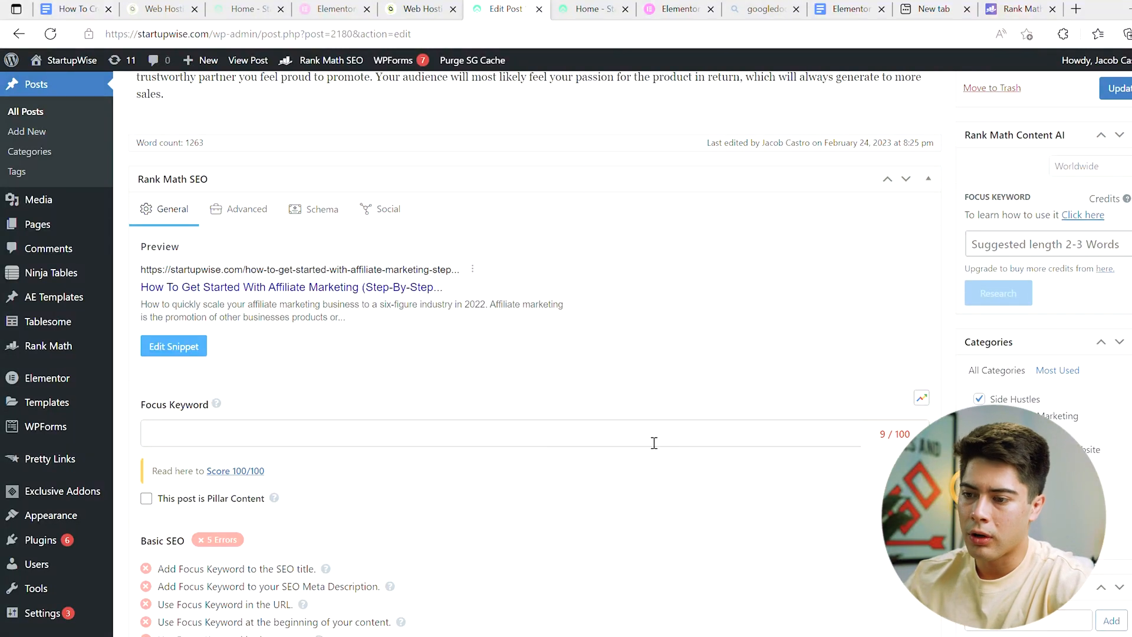
scroll(424, 513, "down", 3)
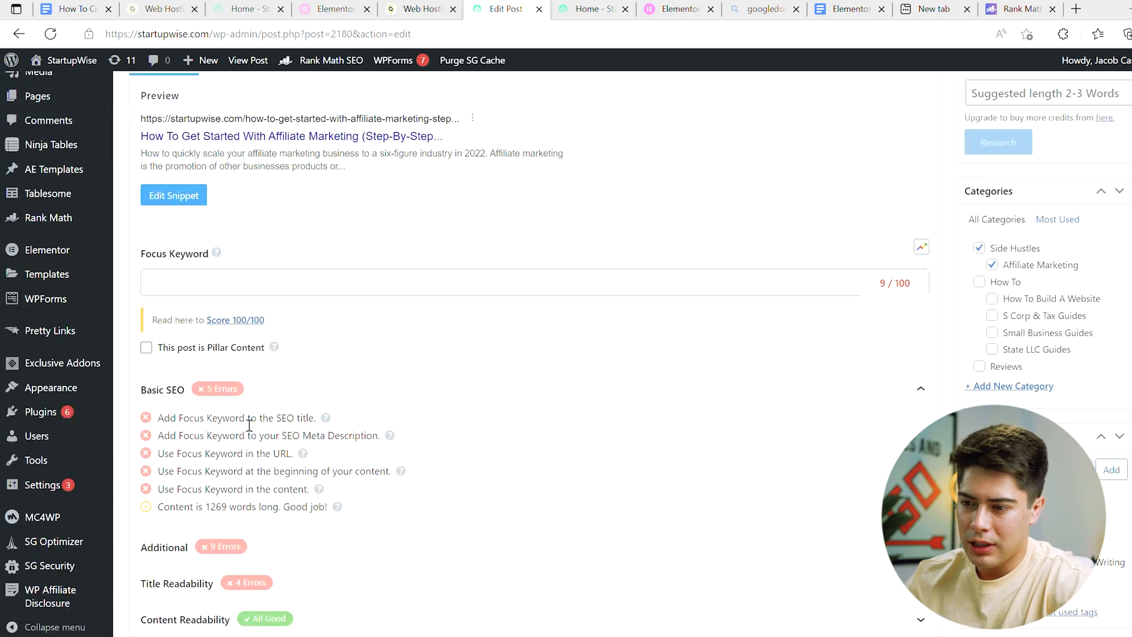
scroll(276, 425, "up", 20)
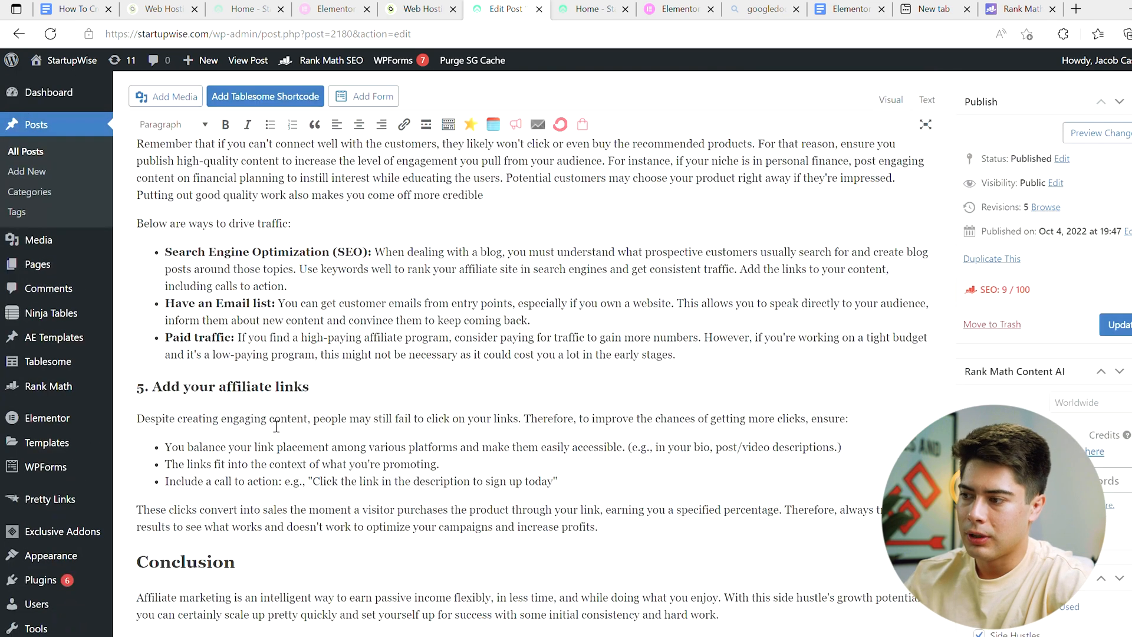
scroll(275, 426, "down", 1)
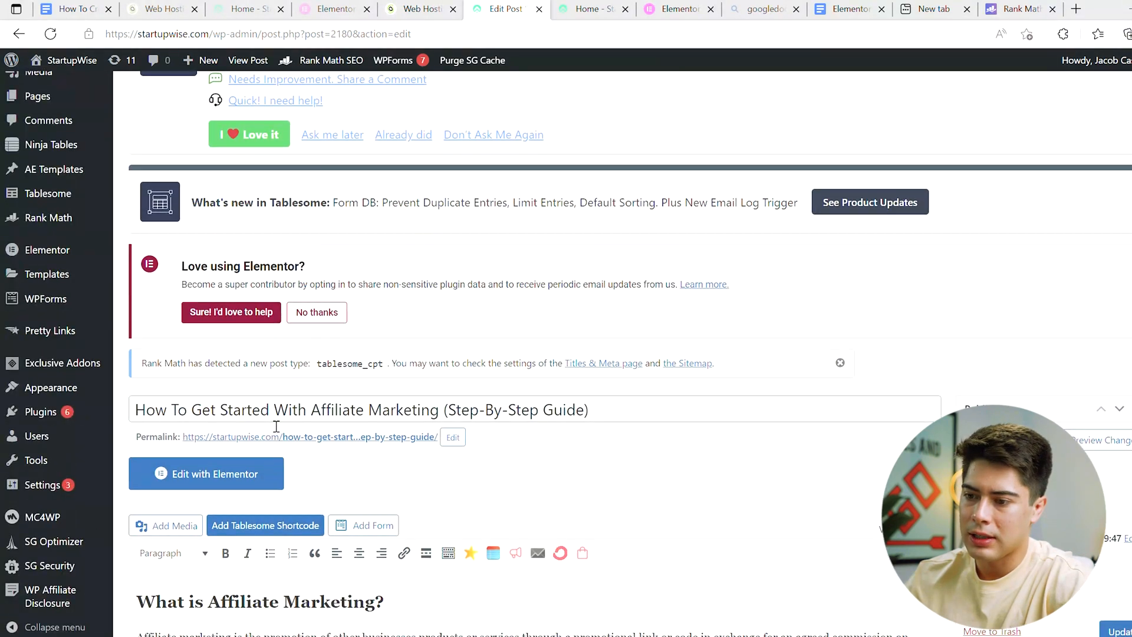
scroll(276, 426, "down", 20)
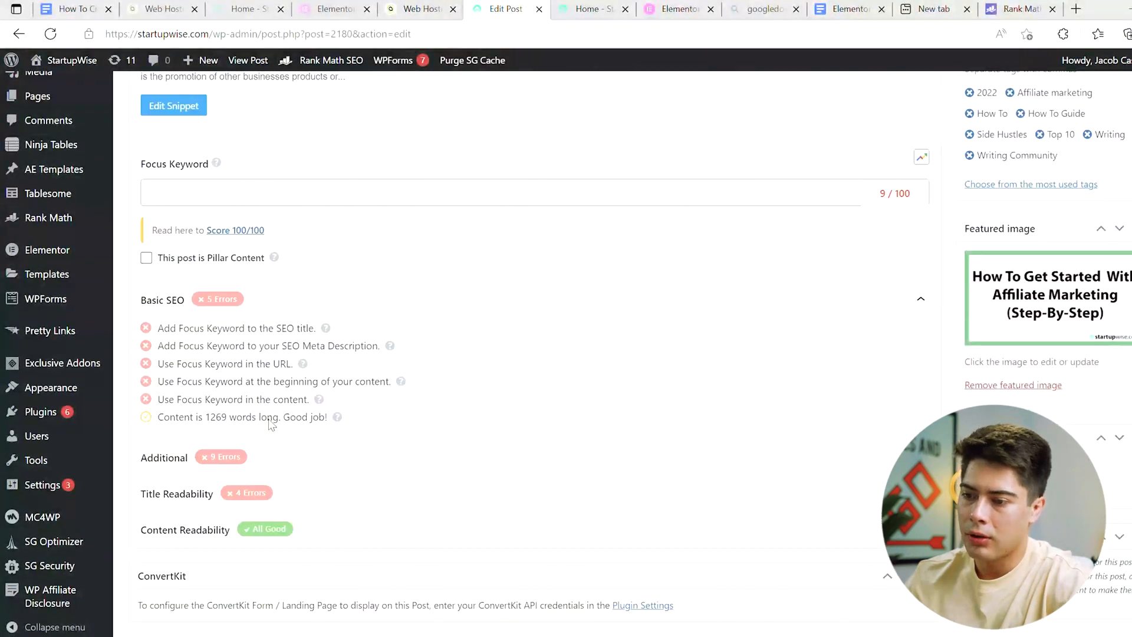
Step: Add "Affiliate Marketing" and "How To" as focus keywords for the post in Rank Math SEO
left_click(168, 194)
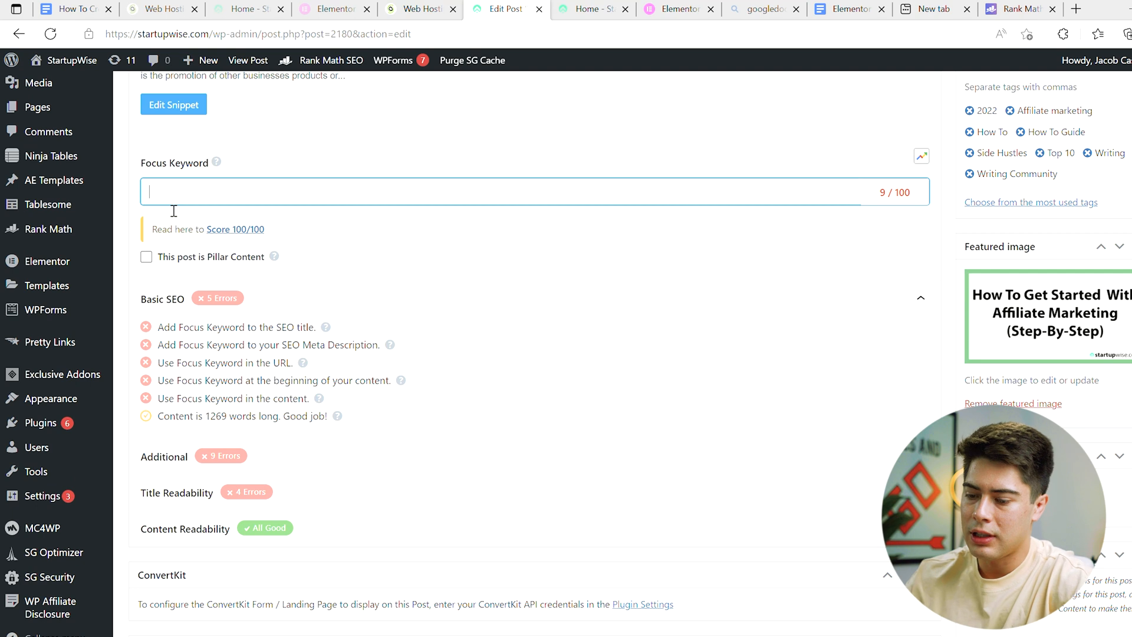
type("Affiliate Marketing")
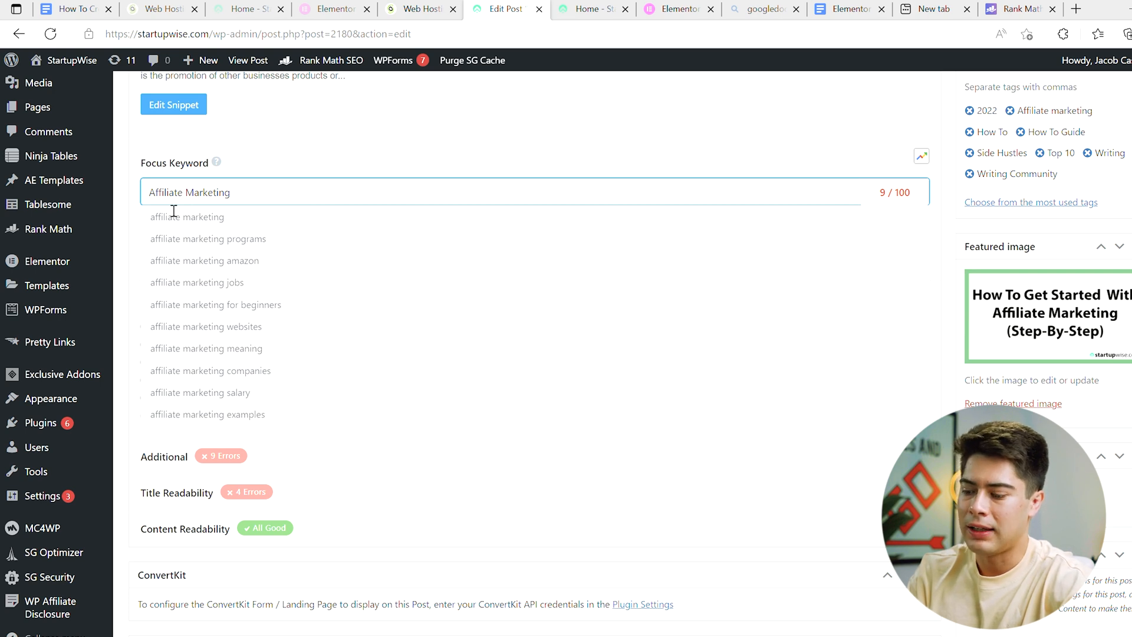
key("Return")
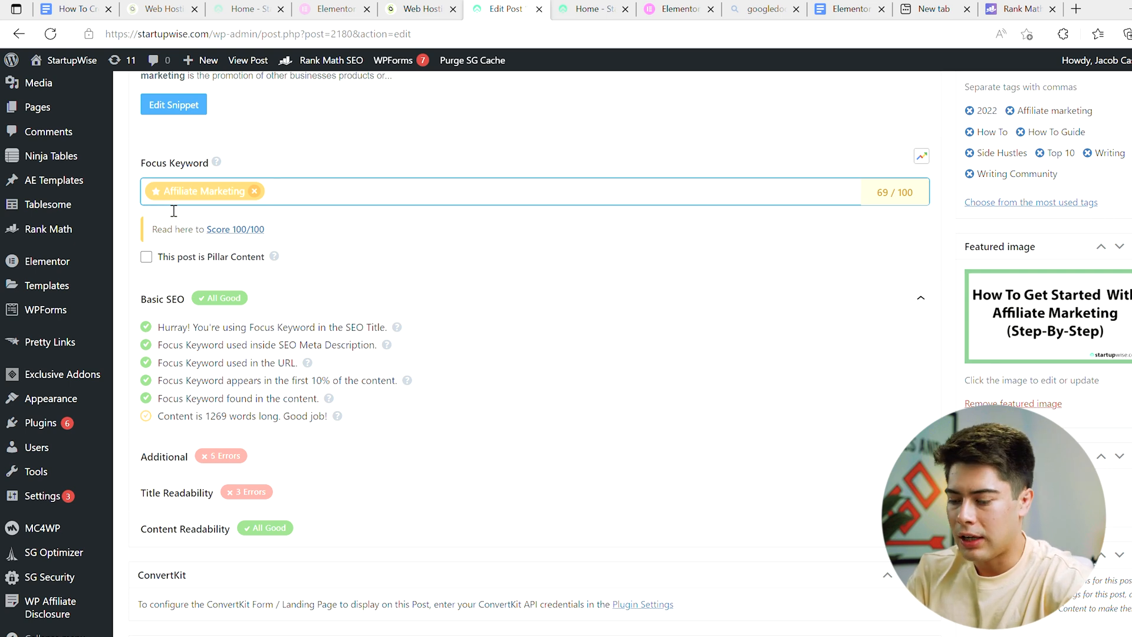
type("How To")
key("Return")
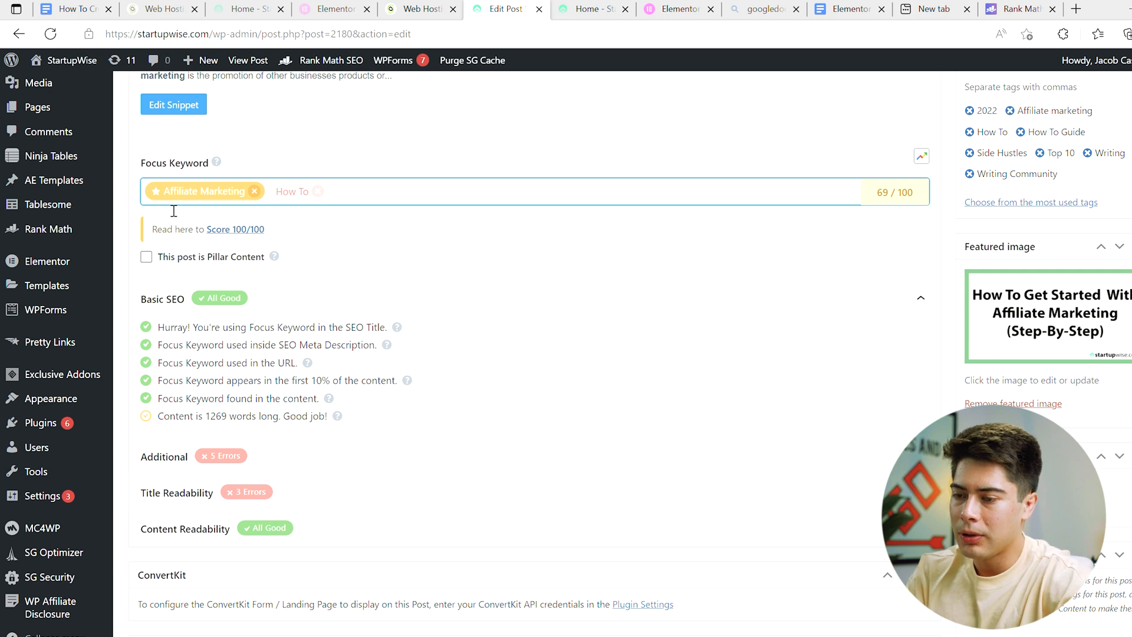
Step: Add "Affiliate Marketing 2023" and "Entrepreneurship" to the post's focus keywords
type("Affiliate Marketing 2023")
key("Return")
type("Entrepreneursh")
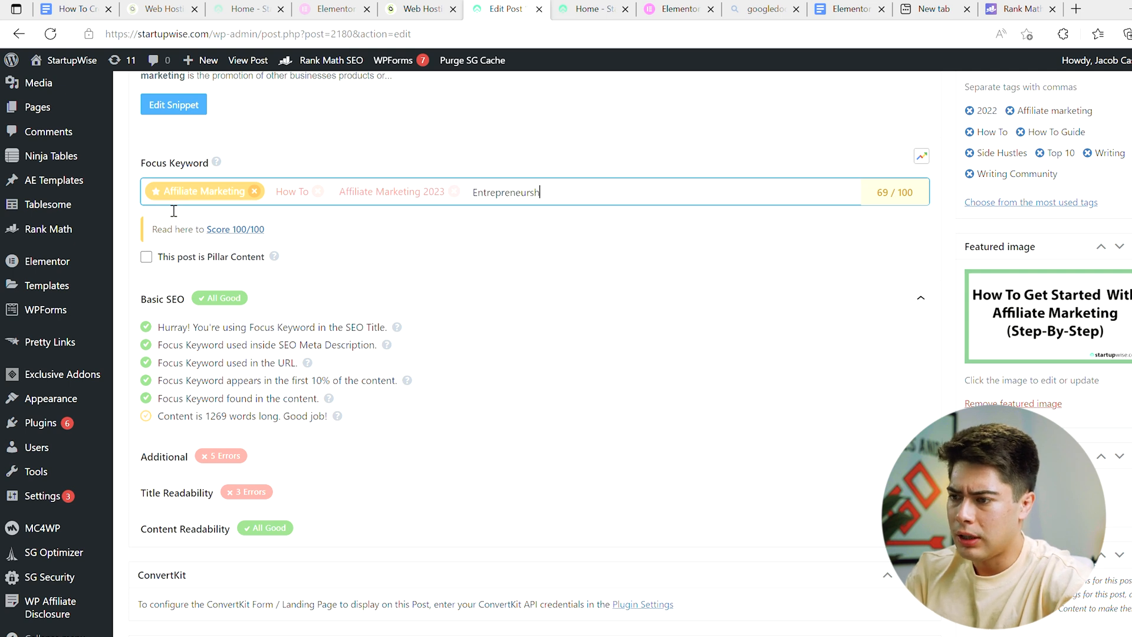
type("ip")
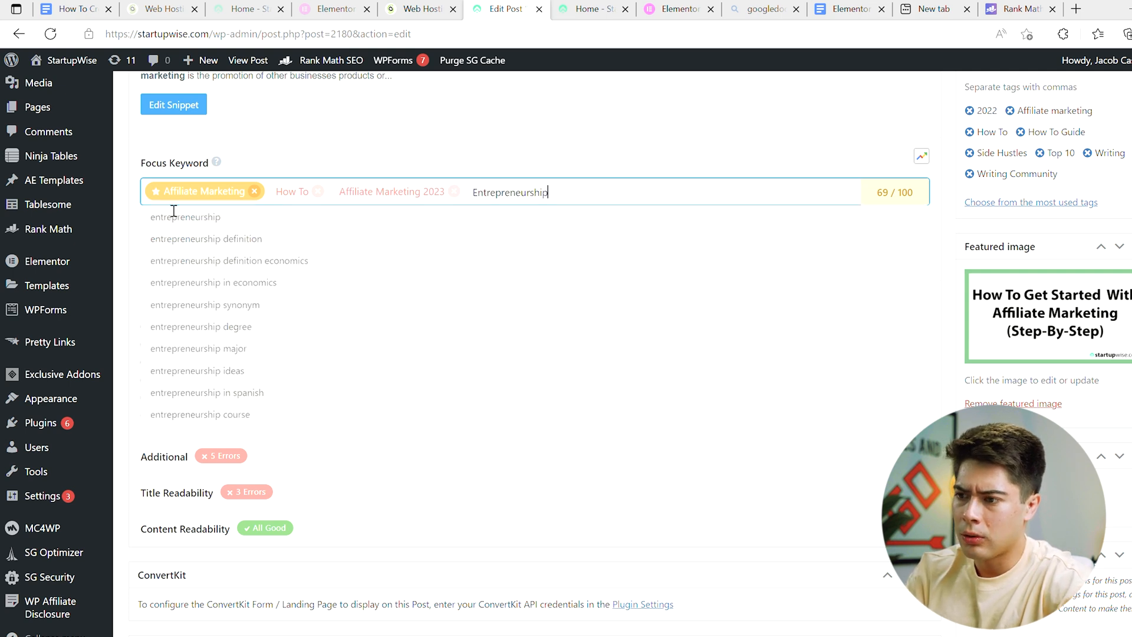
key("Return")
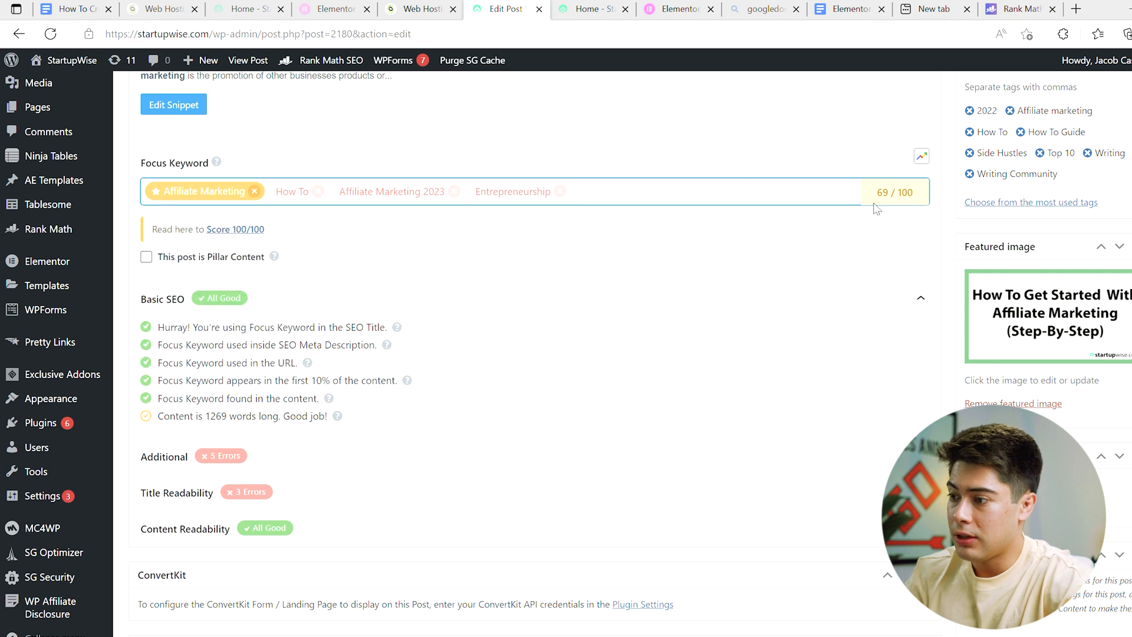
Step: Remove the focus keywords "How To", "Affiliate Marketing 2023" and "Entrepreneurship", leaving only the primary keyword
scroll(890, 202, "up", 10)
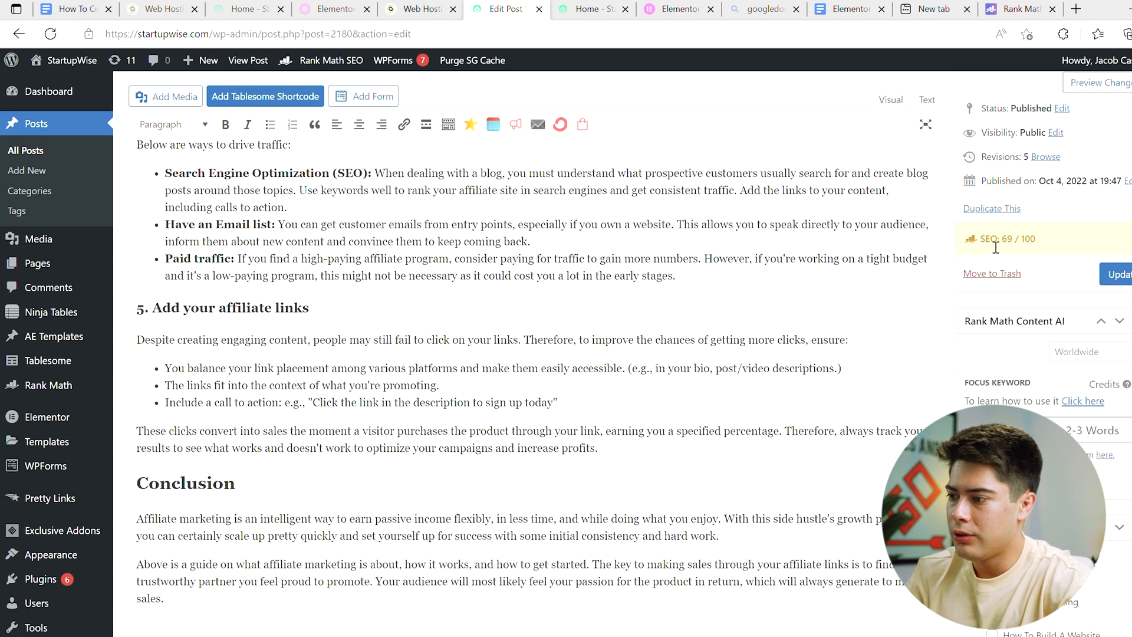
left_click(995, 243)
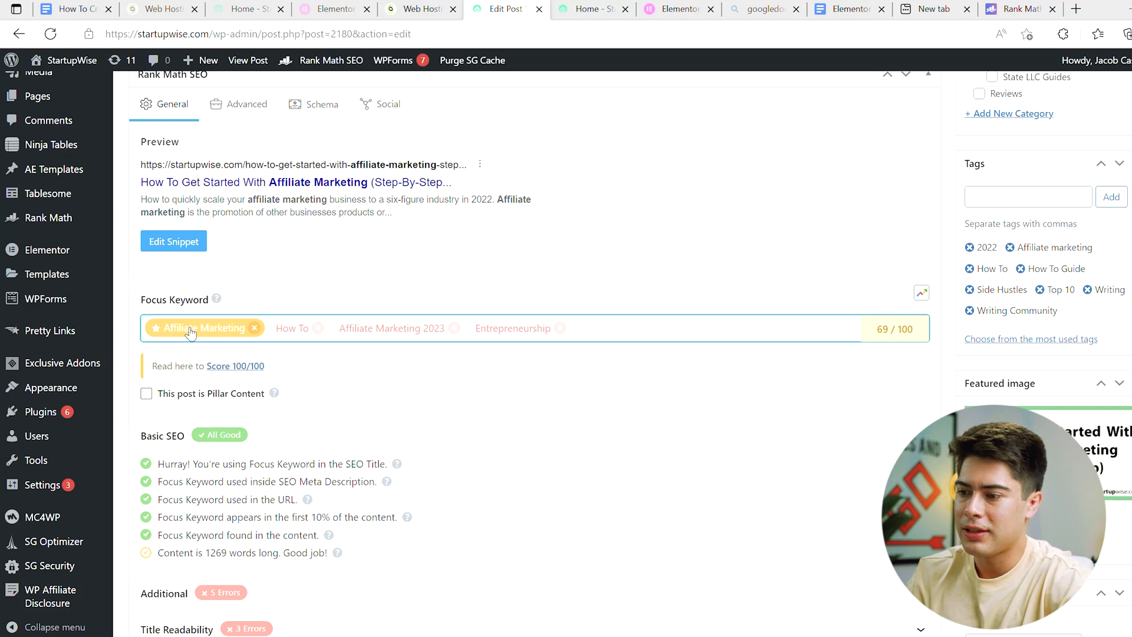
left_click(318, 328)
left_click(392, 328)
left_click(361, 328)
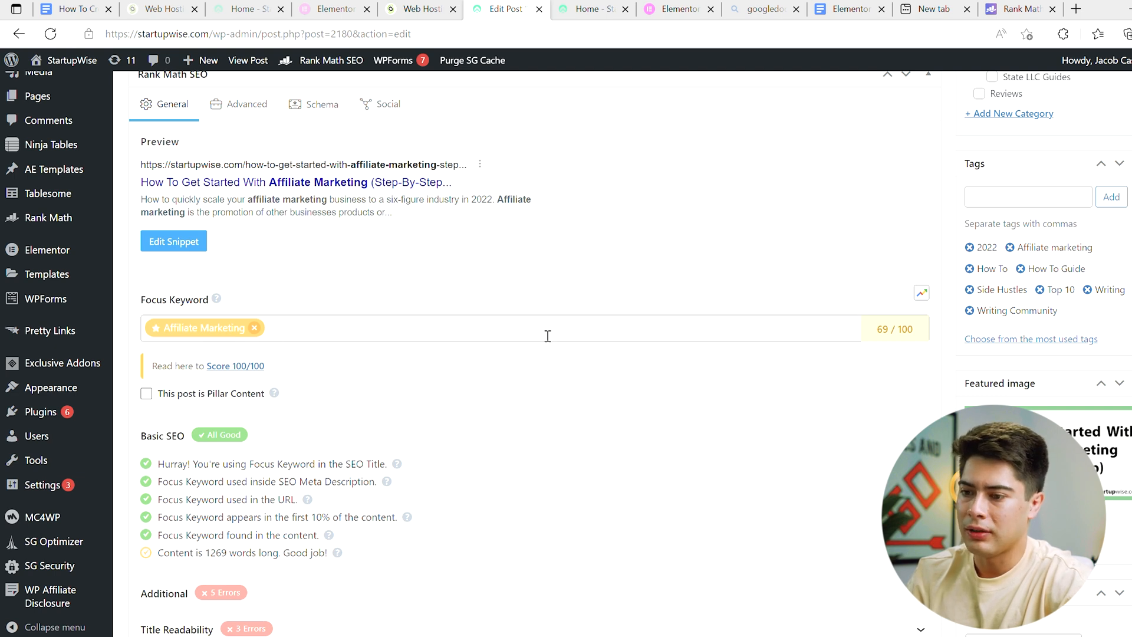
Step: Add "How To", "entrepreneurship" and "Affiliate Marketing 2023" as secondary focus keywords
left_click(494, 337)
type("How To")
key("Return")
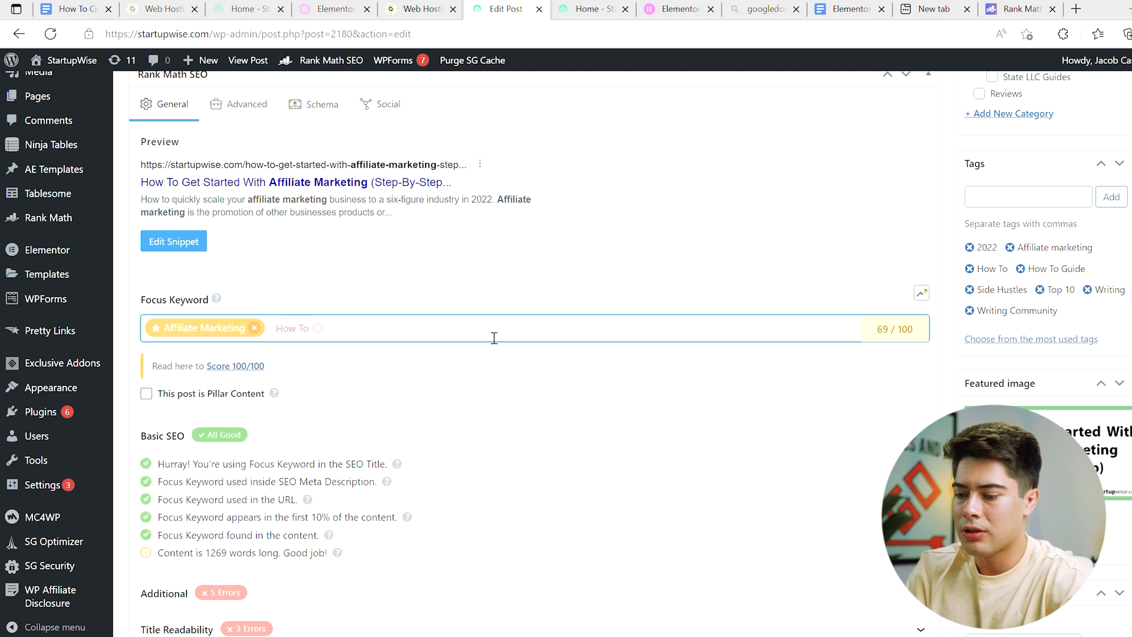
type("Entreprenu")
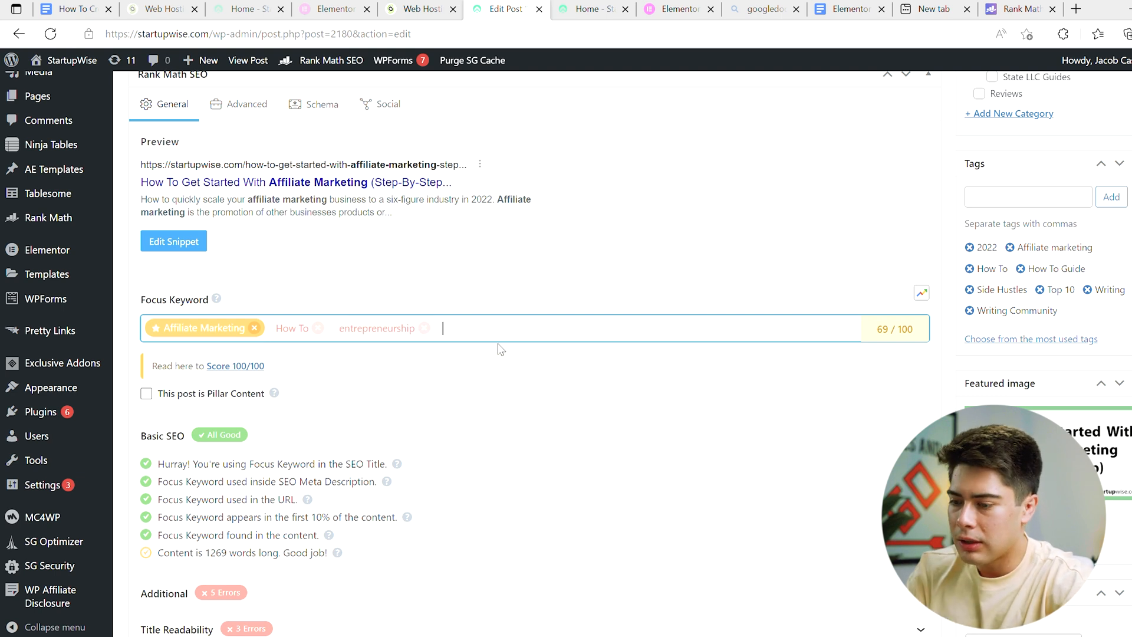
type("Alfiliate Marketing 2023")
key("Return")
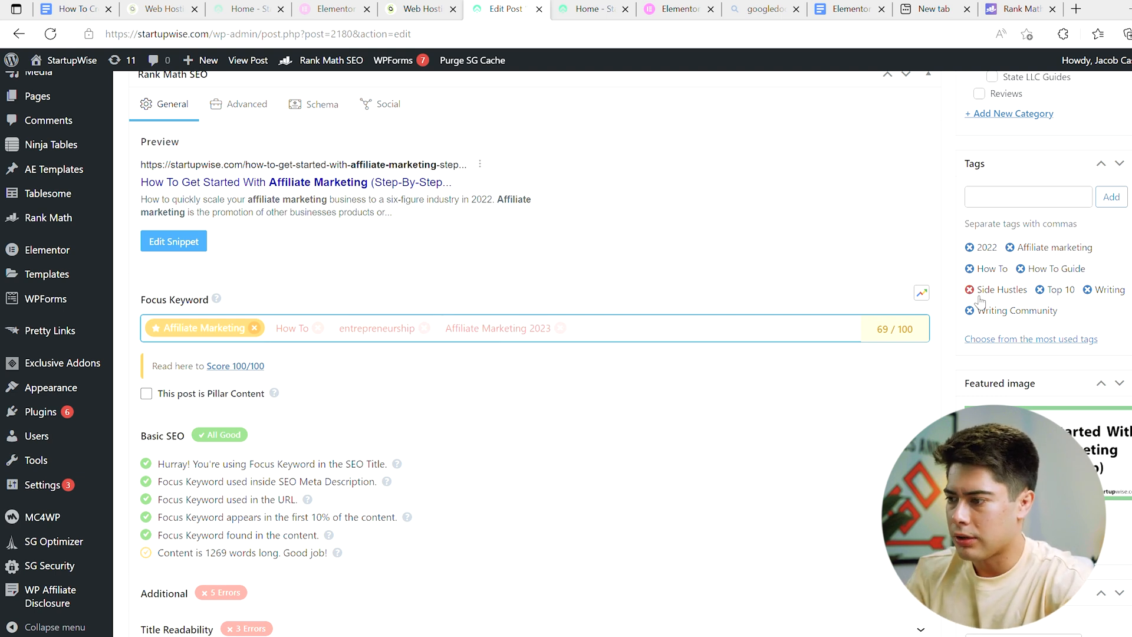
Step: Compare the focus keywords' search interest in Google Trends and return to the Rank Math SEO section
left_click(921, 293)
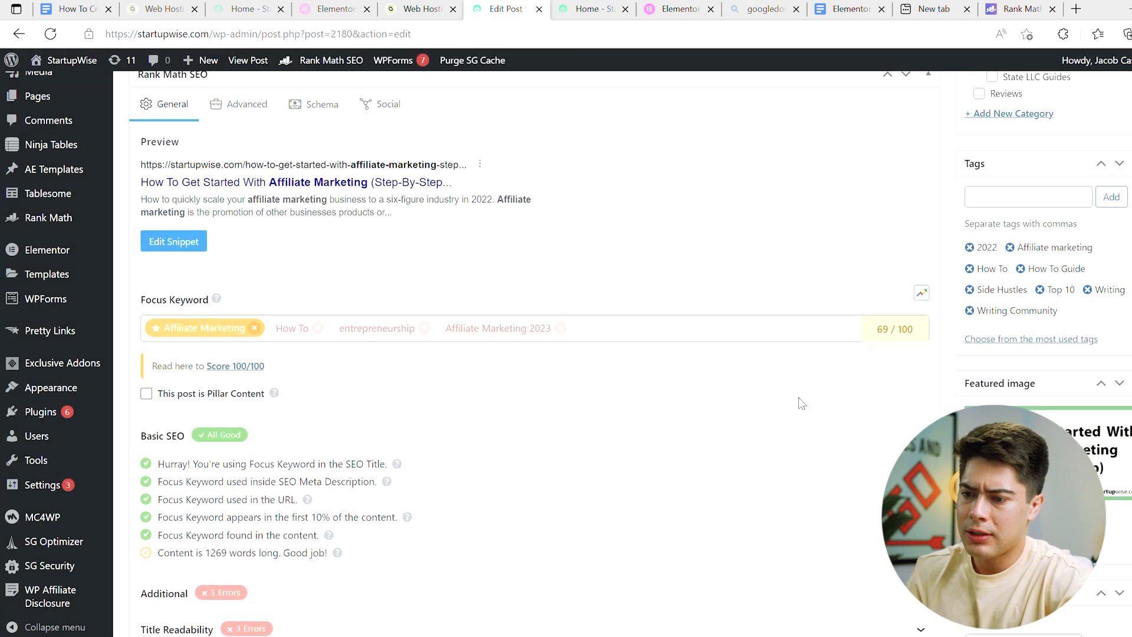
scroll(802, 404, "down", 1)
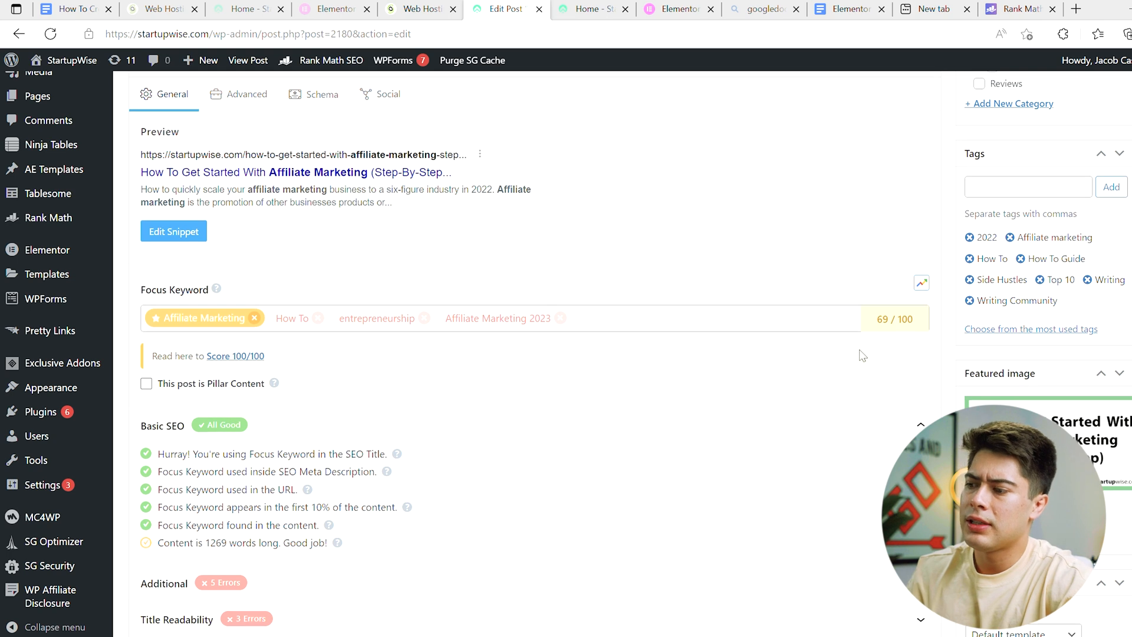
scroll(878, 340, "down", 2)
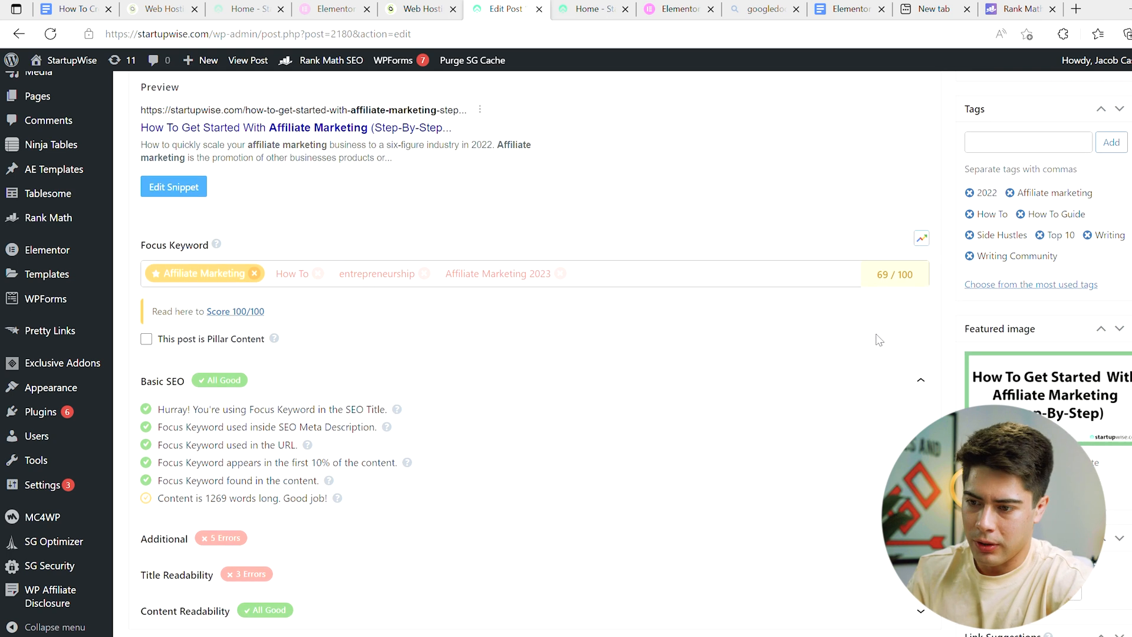
Step: Expand the Additional SEO checks and review which ones the post fails
scroll(208, 420, "down", 1)
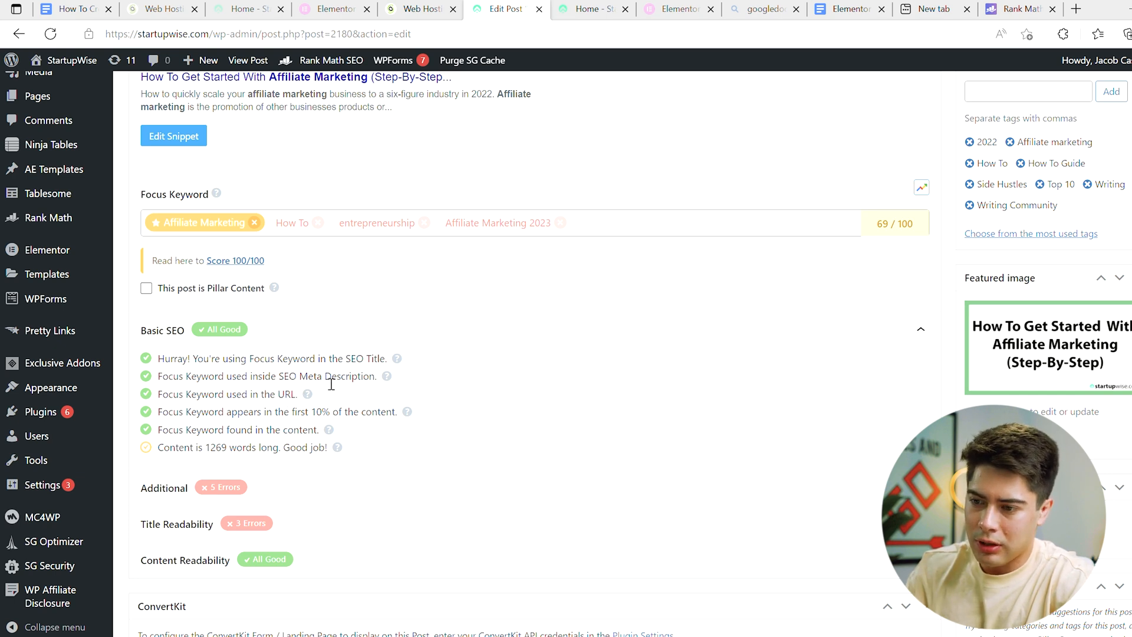
scroll(266, 365, "down", 1)
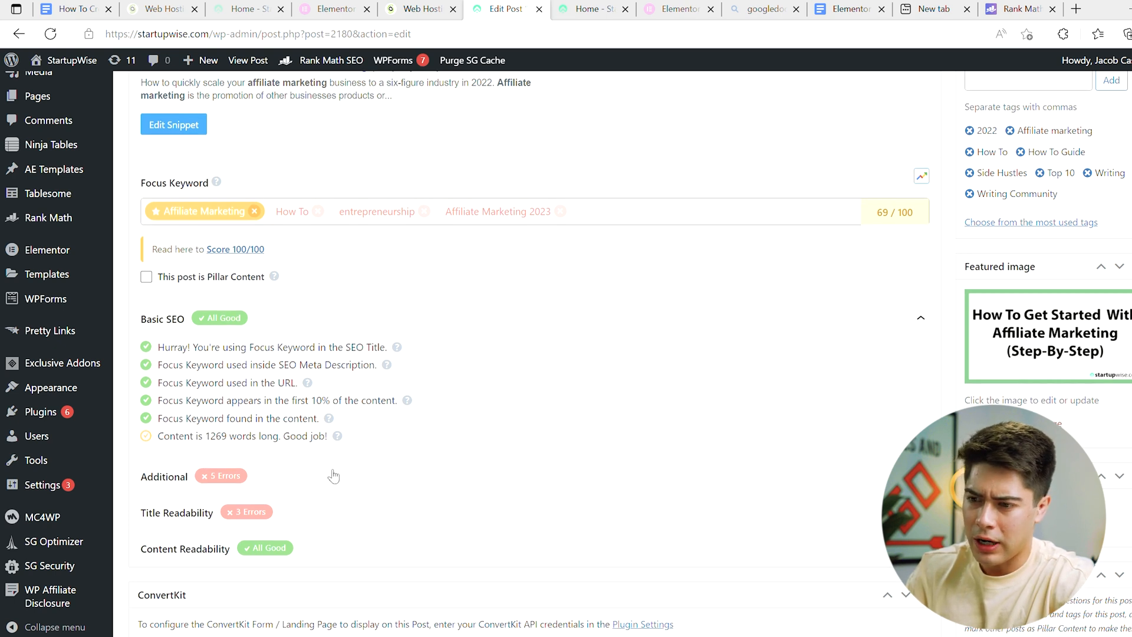
left_click(296, 477)
scroll(298, 471, "down", 3)
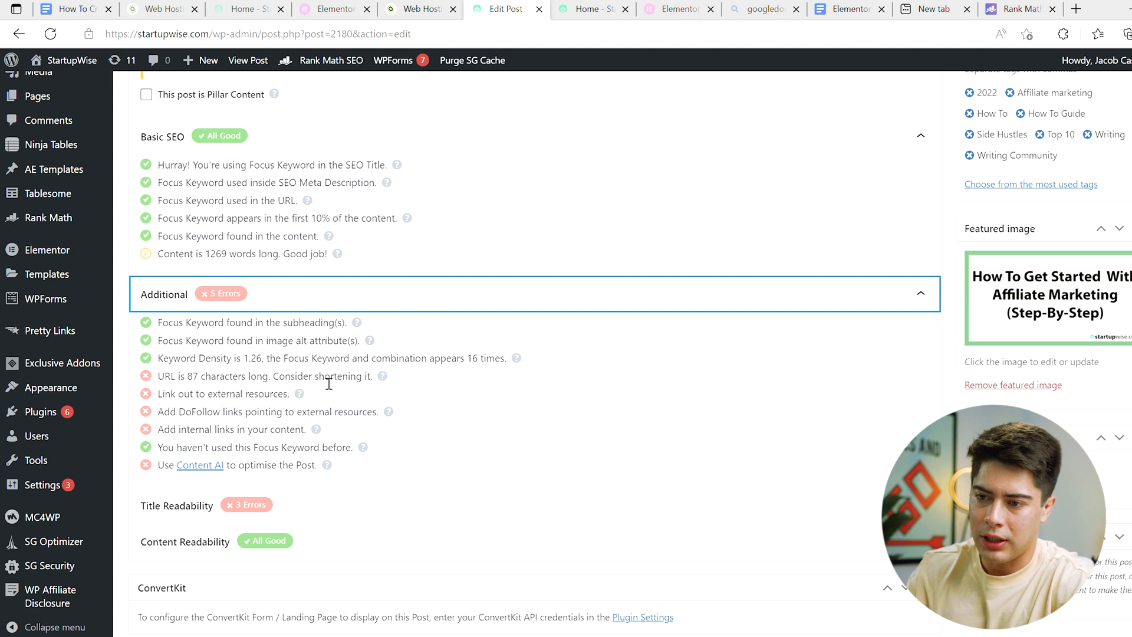
Step: Shorten the post's permalink slug to "how-to-get-started-with-affiliate-marketing" by removing "-step-by-step-guide"
scroll(324, 383, "up", 8)
scroll(327, 383, "up", 15)
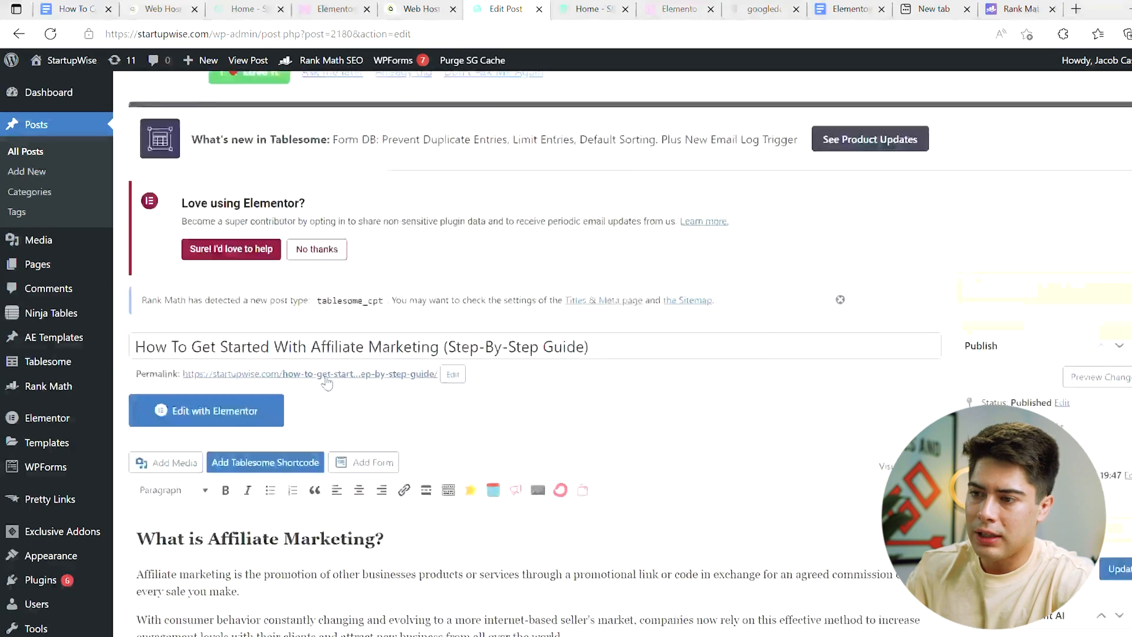
scroll(321, 381, "down", 3)
left_click(426, 361)
key("End")
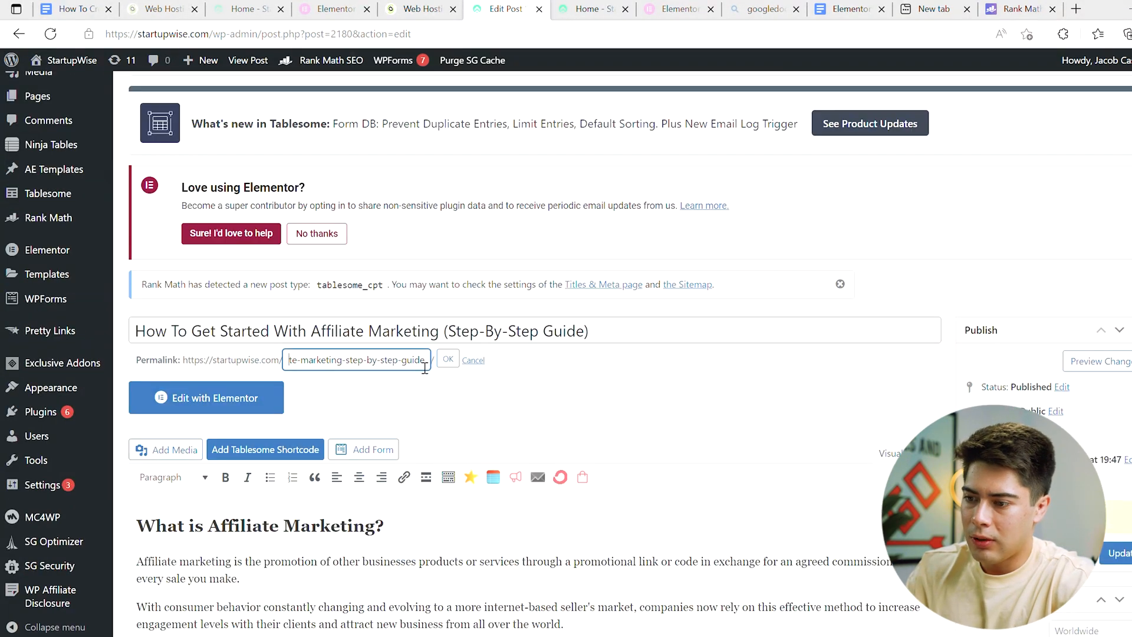
left_click(350, 364)
left_click_drag(345, 365, 440, 367)
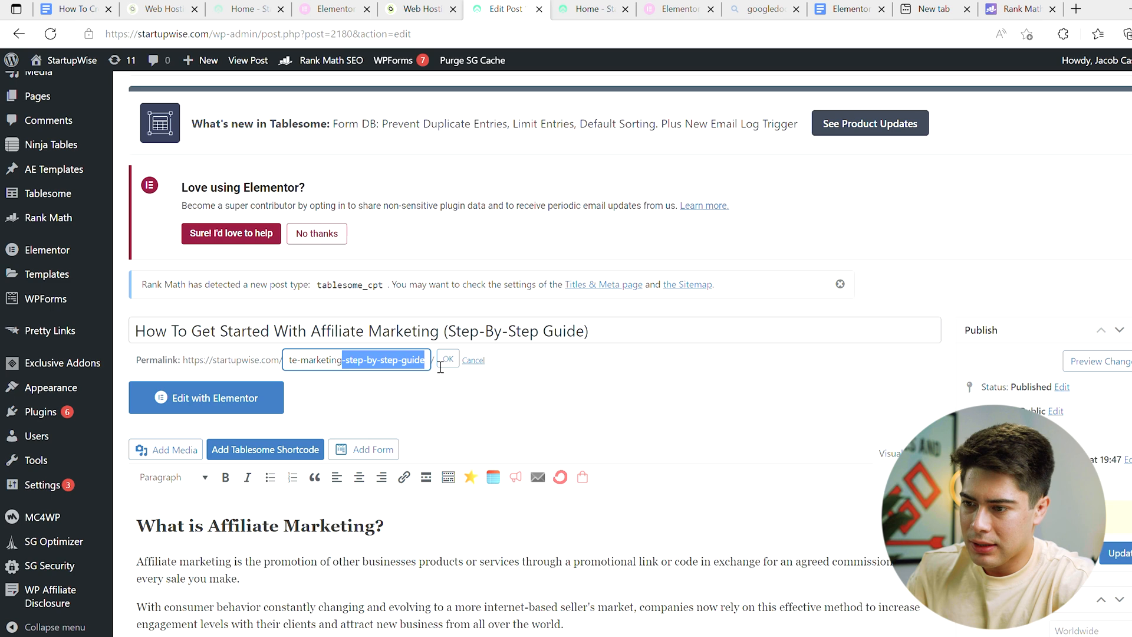
key("BackSpace")
left_click(448, 359)
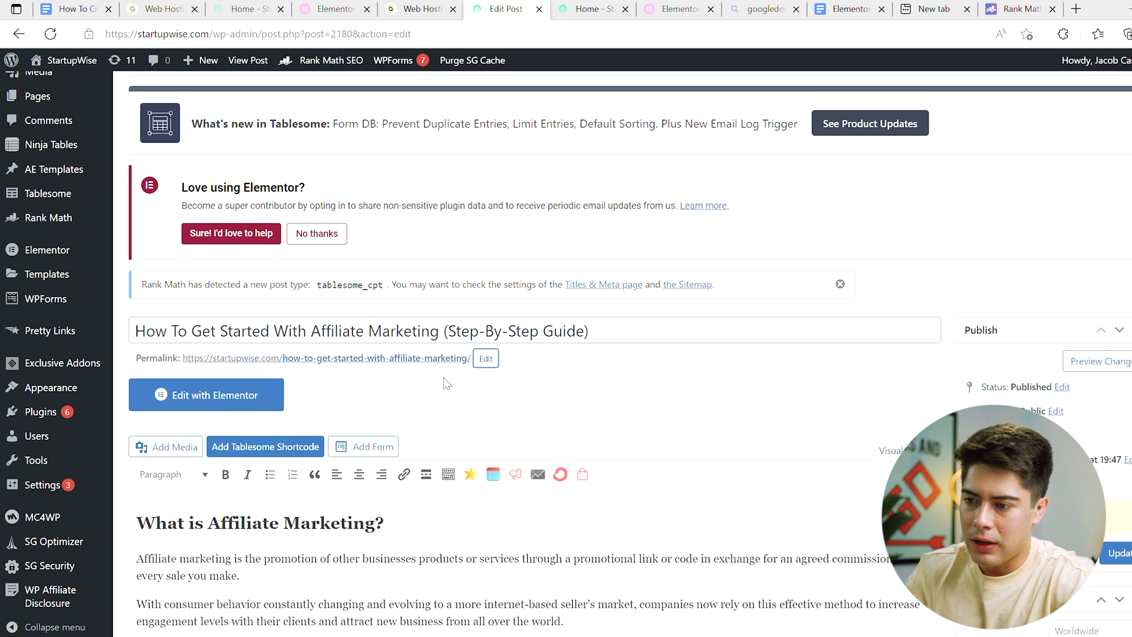
Step: Recheck the SEO score and the Additional checks, including the ones on URL length and external and internal links
scroll(443, 383, "down", 20)
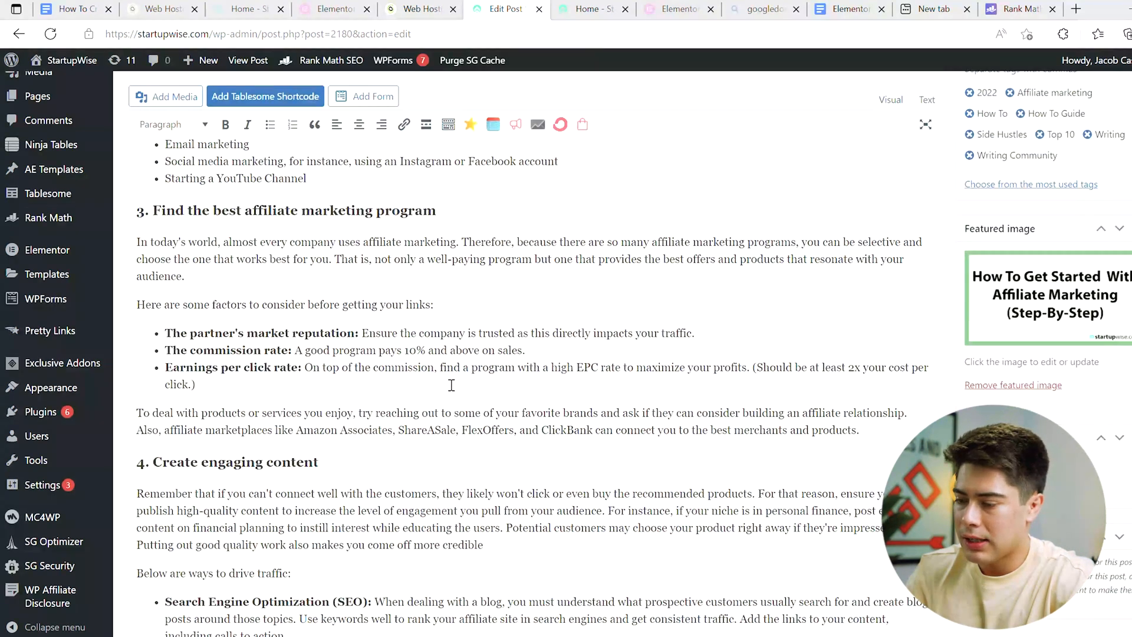
scroll(451, 385, "down", 15)
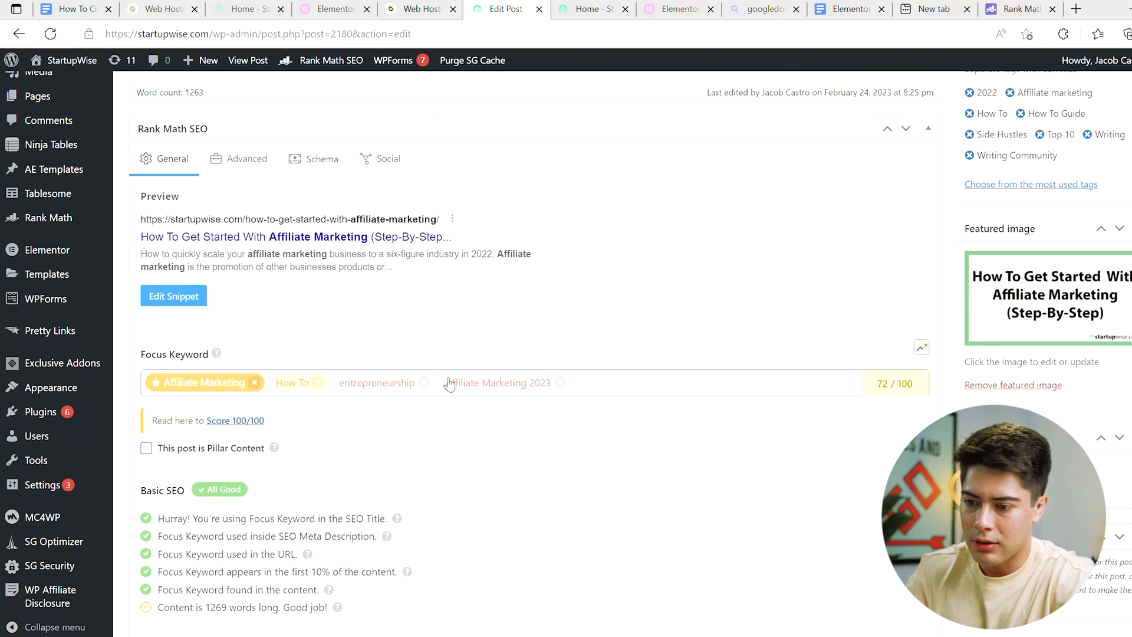
scroll(449, 383, "down", 5)
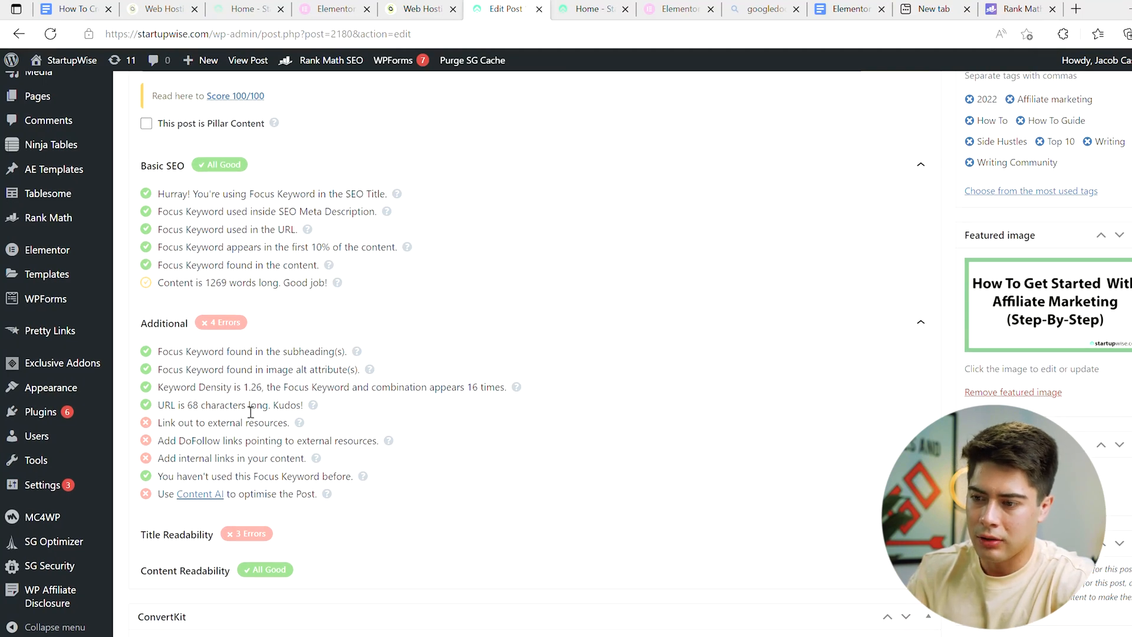
scroll(243, 420, "down", 1)
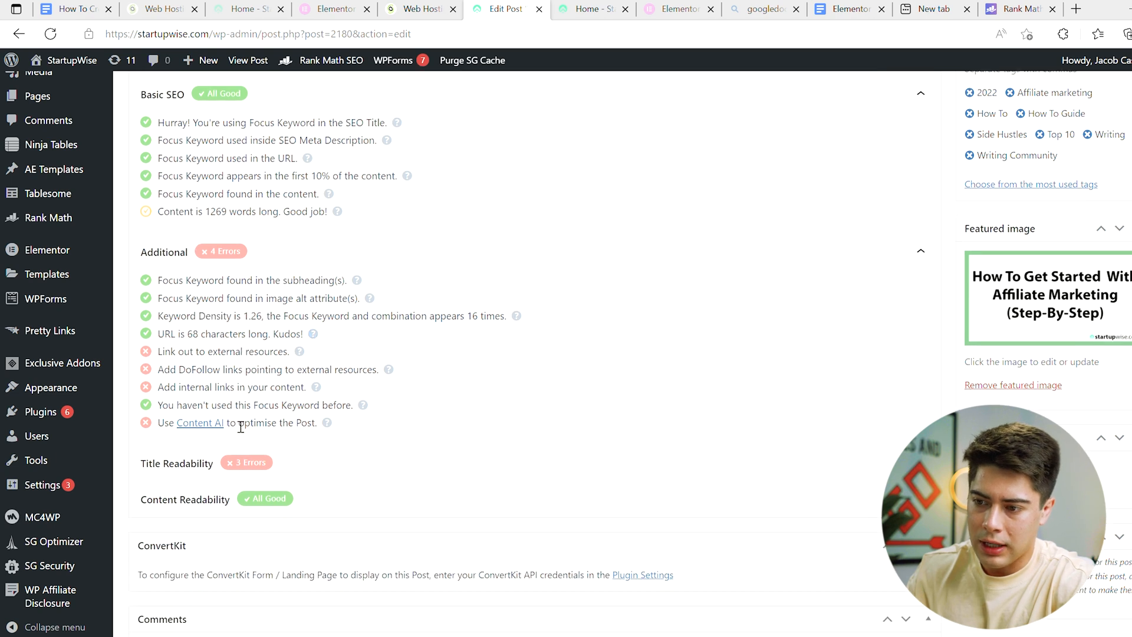
scroll(230, 401, "up", 6)
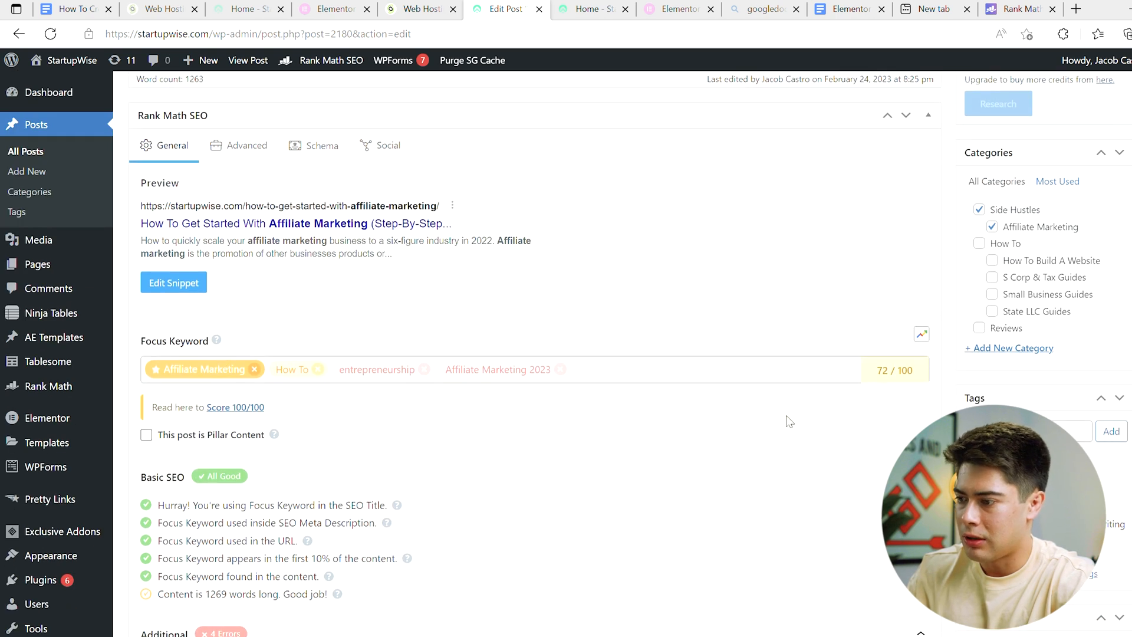
scroll(518, 494, "down", 7)
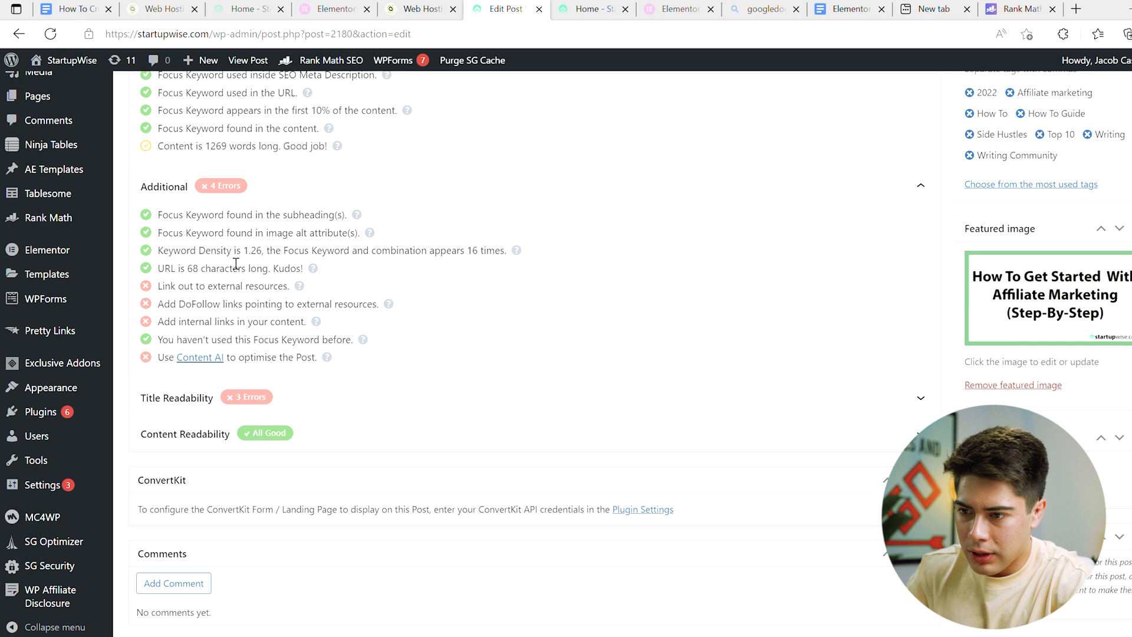
left_click(300, 286)
left_click(579, 9)
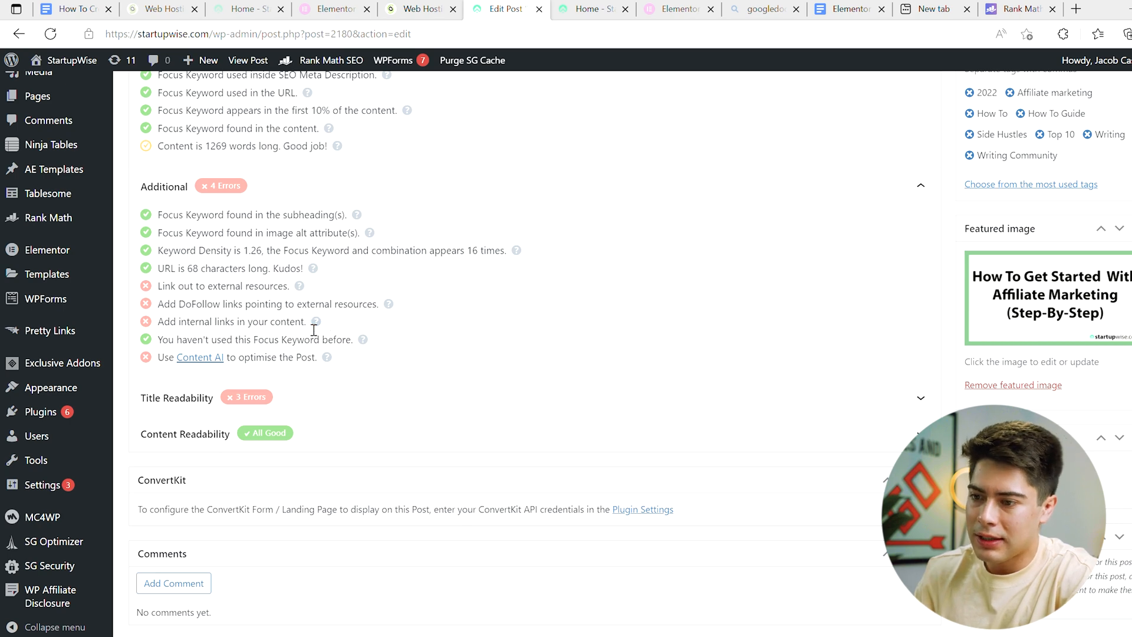
Step: Look through the post's content for link opportunities and expand the Title Readability checks
scroll(315, 324, "up", 15)
scroll(313, 329, "up", 10)
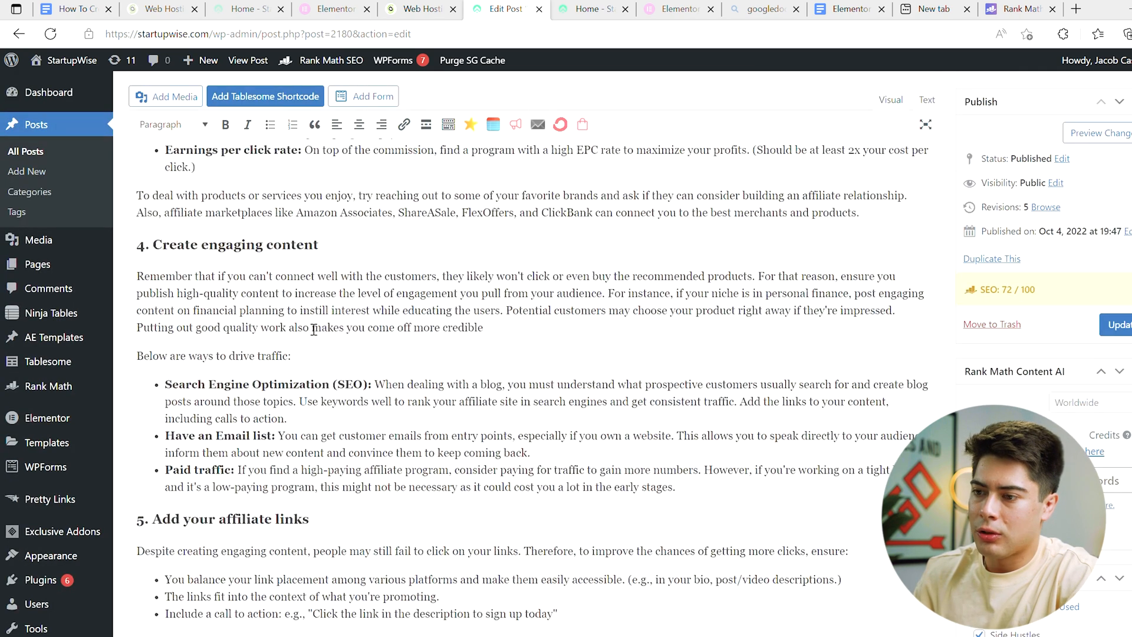
scroll(314, 329, "down", 12)
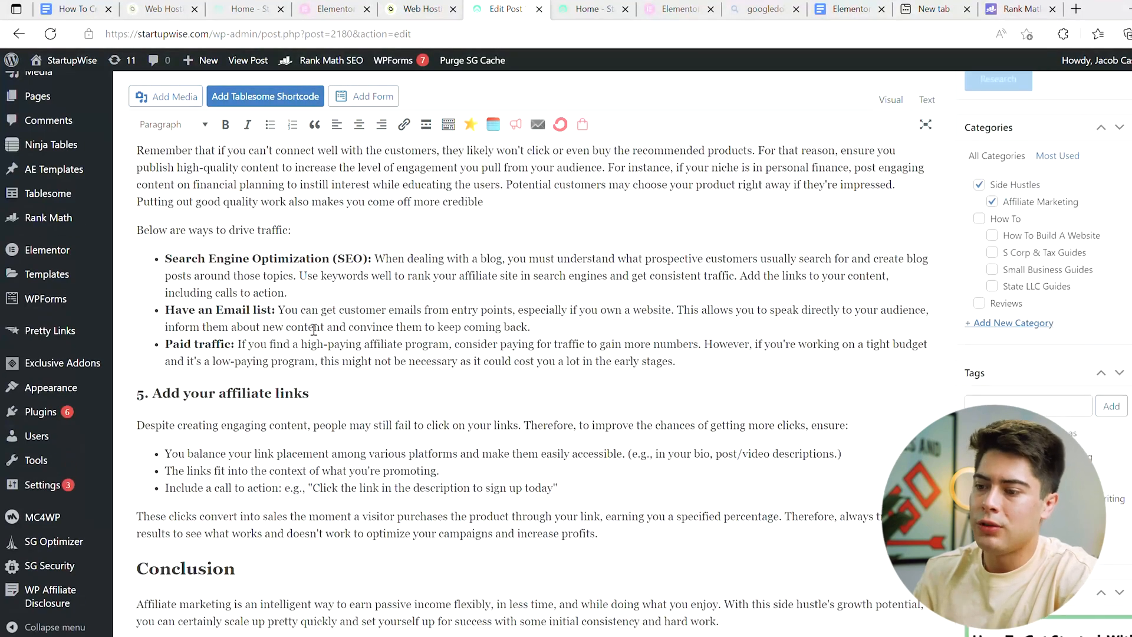
scroll(307, 327, "down", 2)
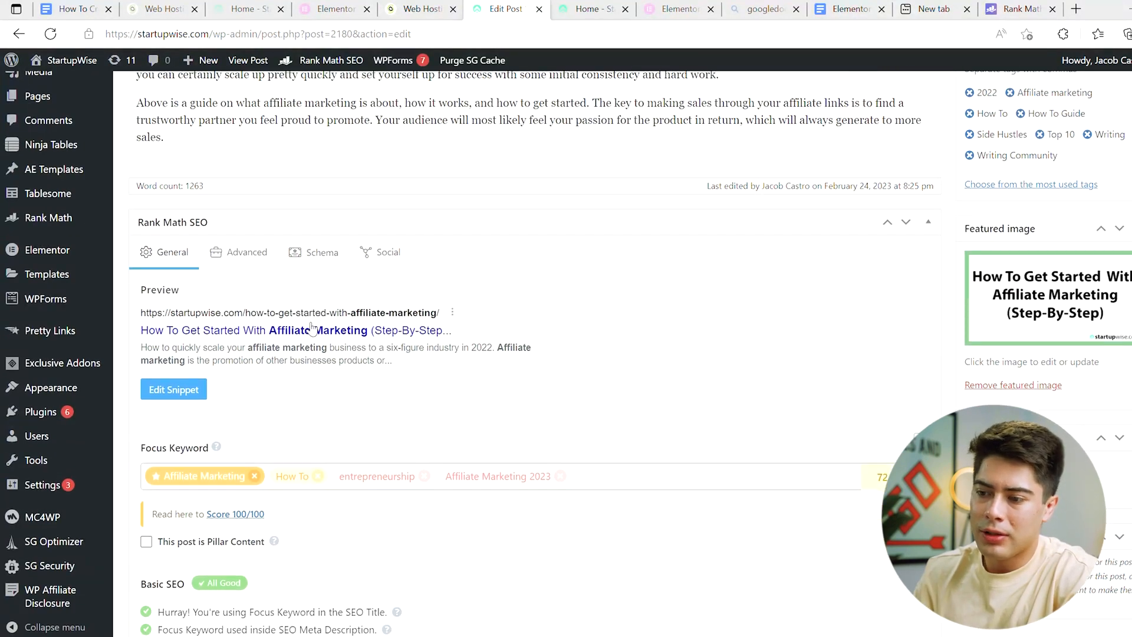
scroll(357, 235, "up", 5)
scroll(290, 251, "down", 8)
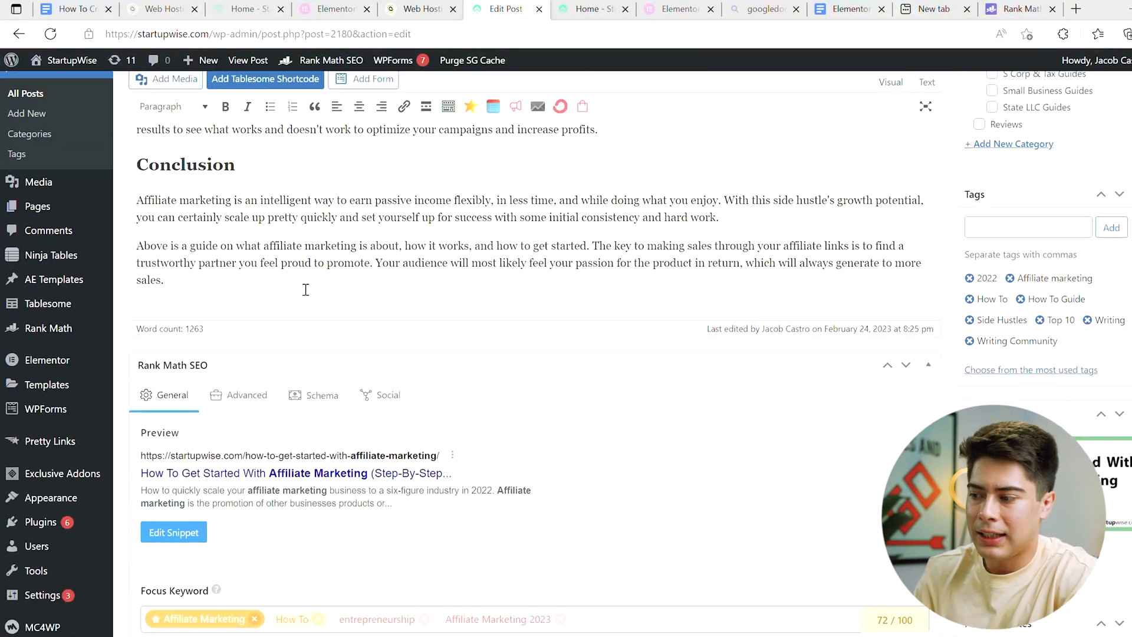
scroll(306, 236, "down", 3)
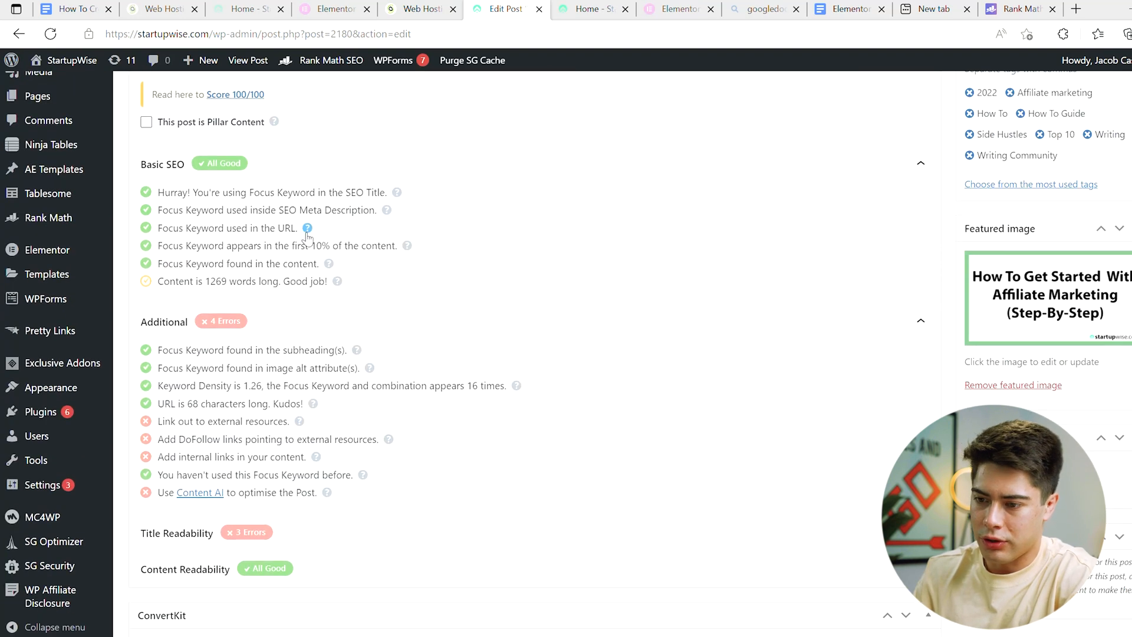
left_click(171, 380)
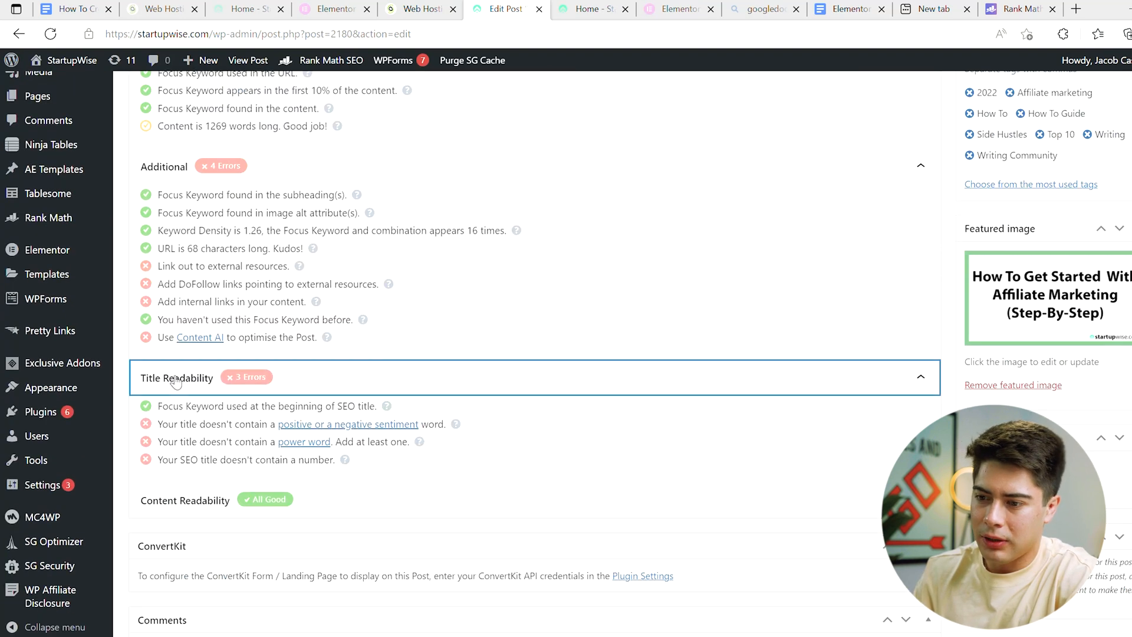
scroll(194, 378, "down", 1)
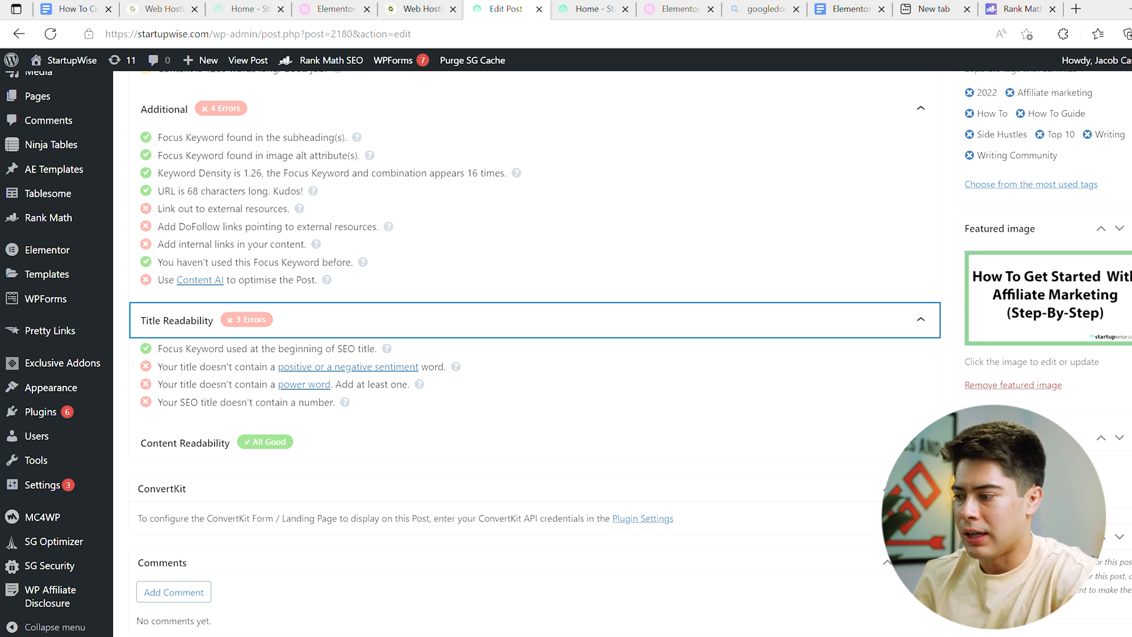
Step: Reword the post title to "How To Become Successful At Affiliate Marketing (Step-By-Step Guide)" and check its search preview
scroll(1129, 166, "up", 20)
scroll(1129, 166, "down", 4)
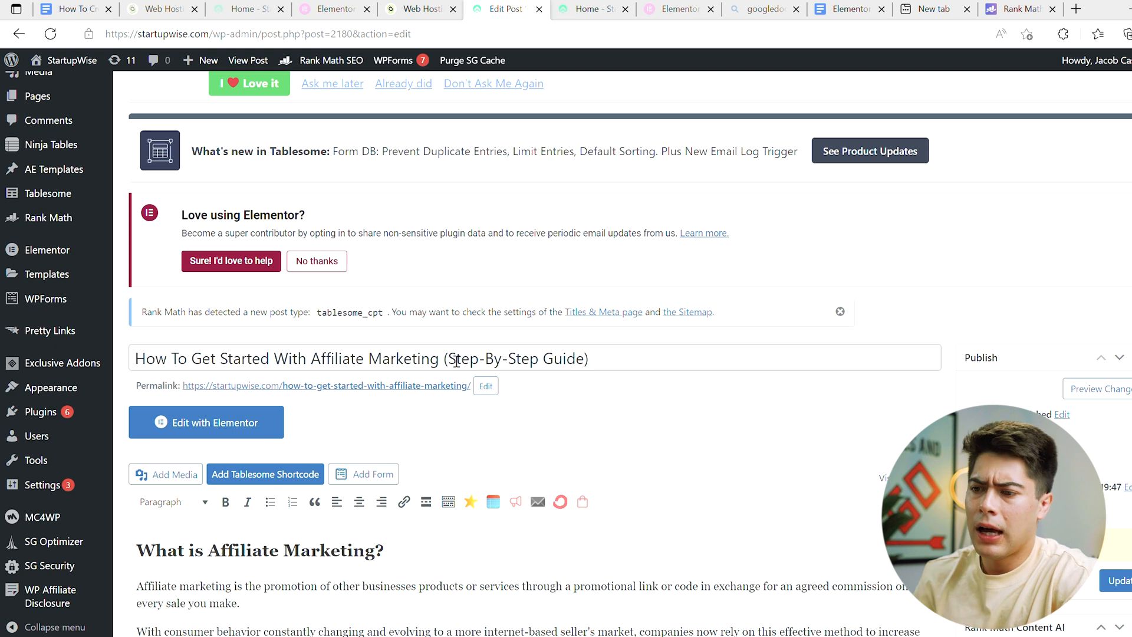
left_click_drag(306, 359, 192, 360)
type("Become Success")
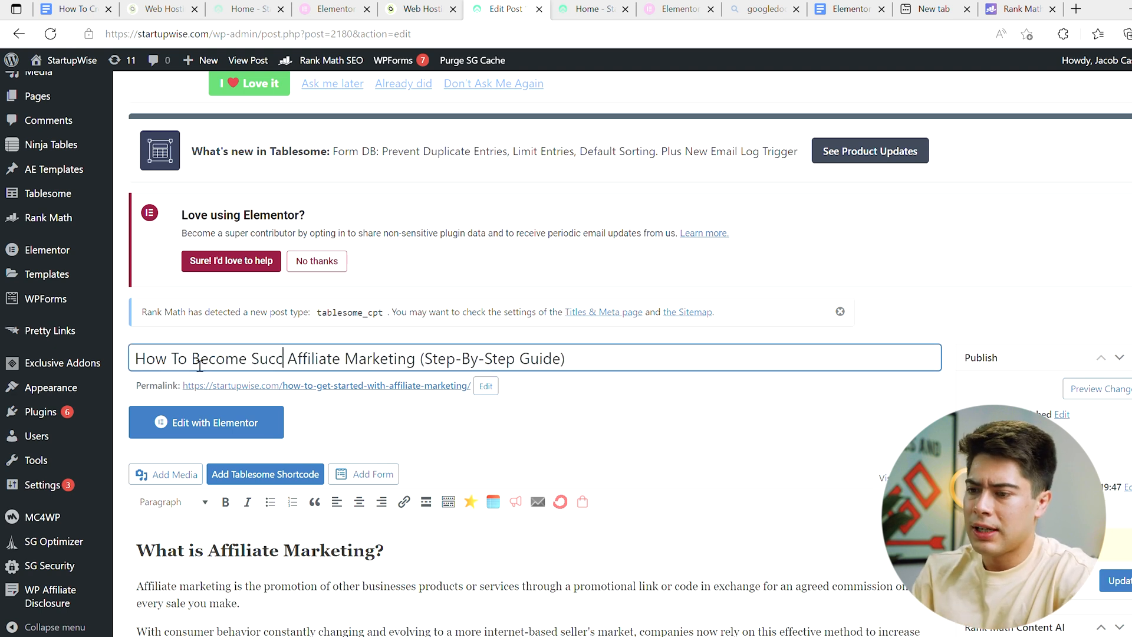
type("ful At")
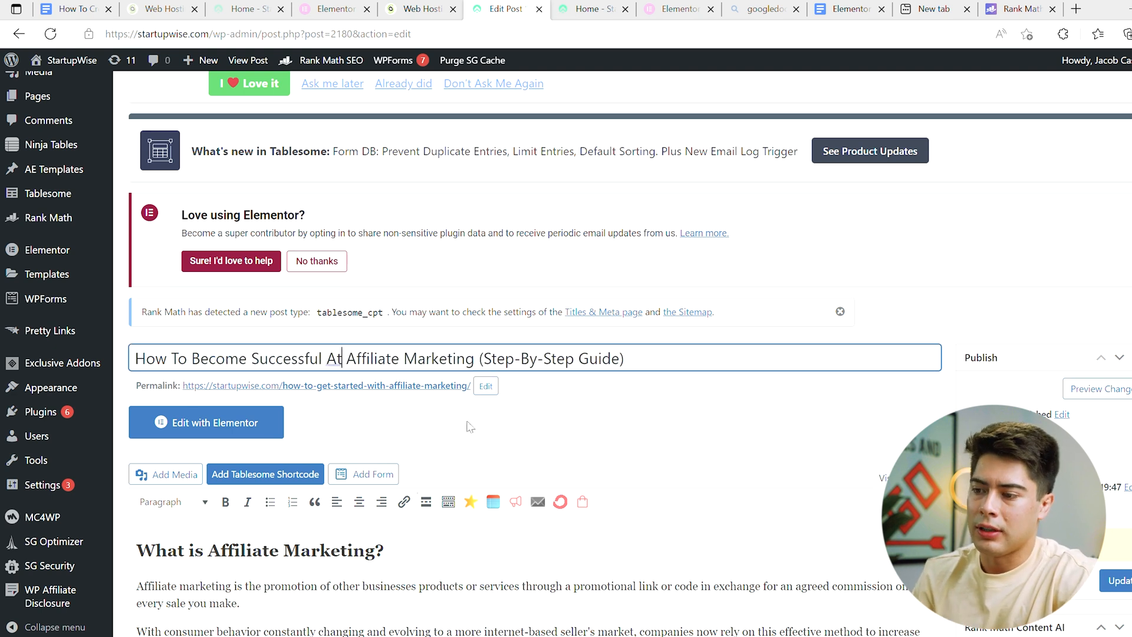
scroll(470, 426, "down", 20)
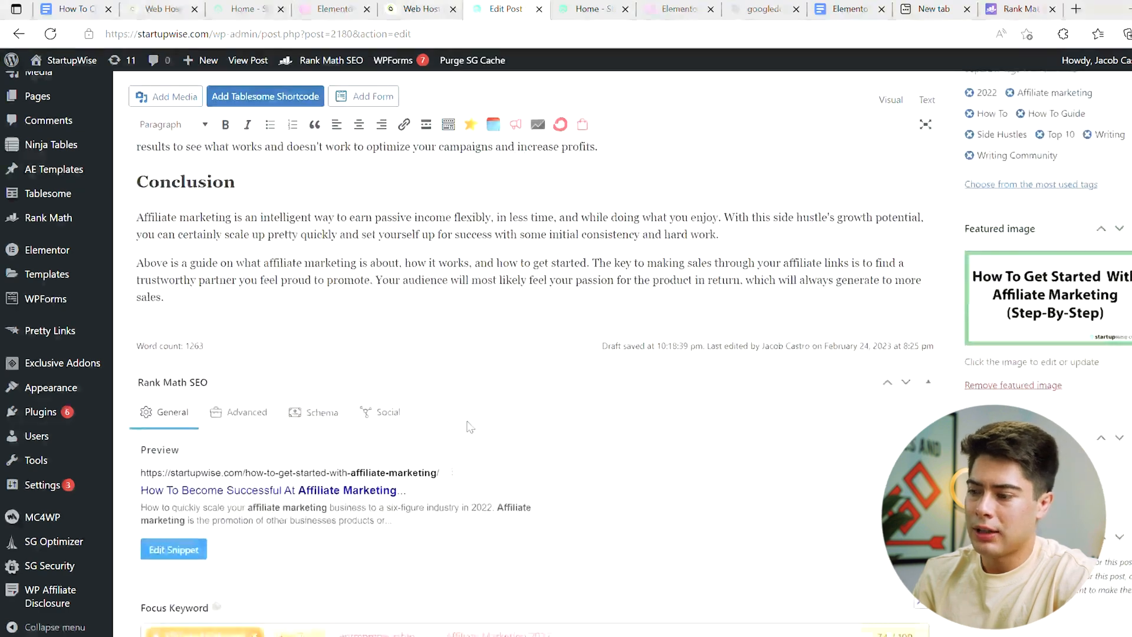
scroll(470, 426, "down", 5)
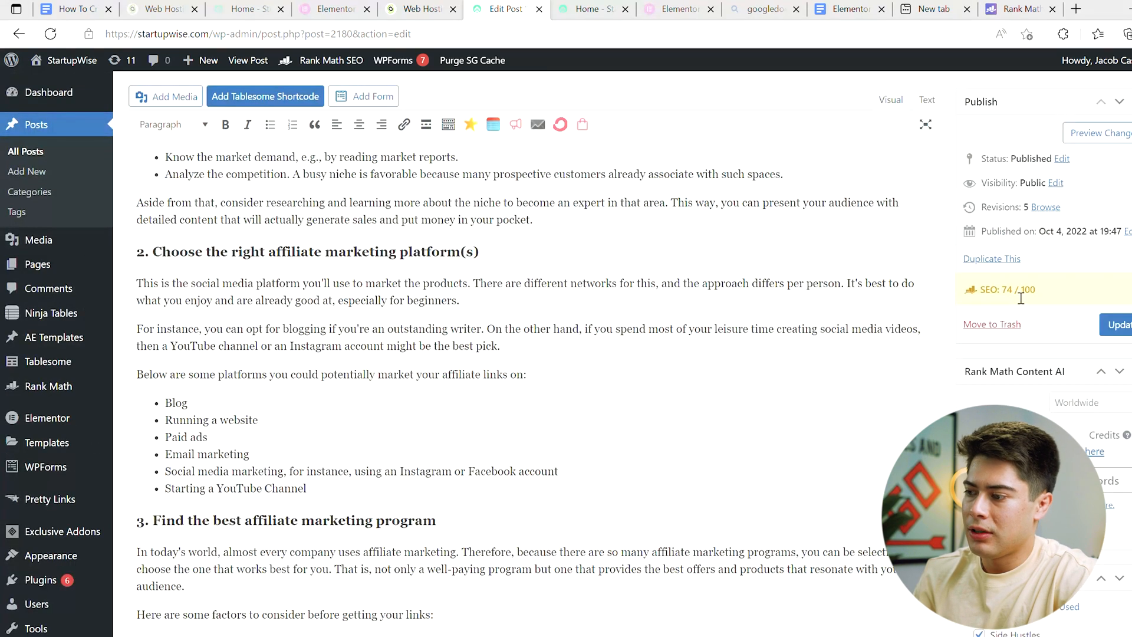
Step: Look through the post's numbered steps and replace "Step-By-Step" in the title with "5-Step"
scroll(602, 455, "up", 8)
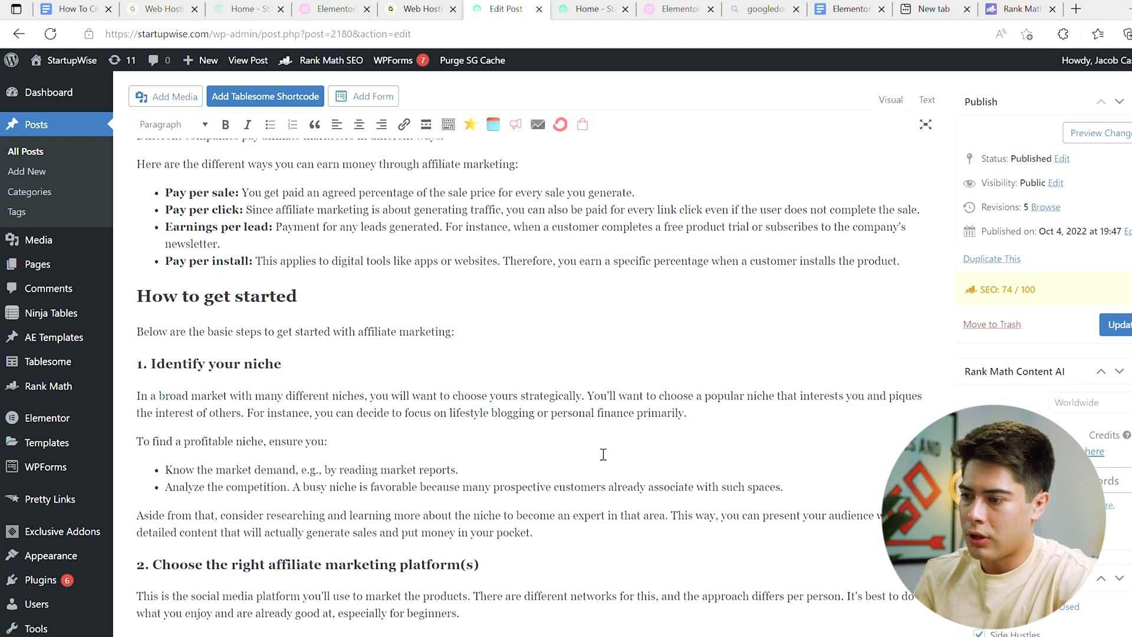
scroll(603, 455, "up", 15)
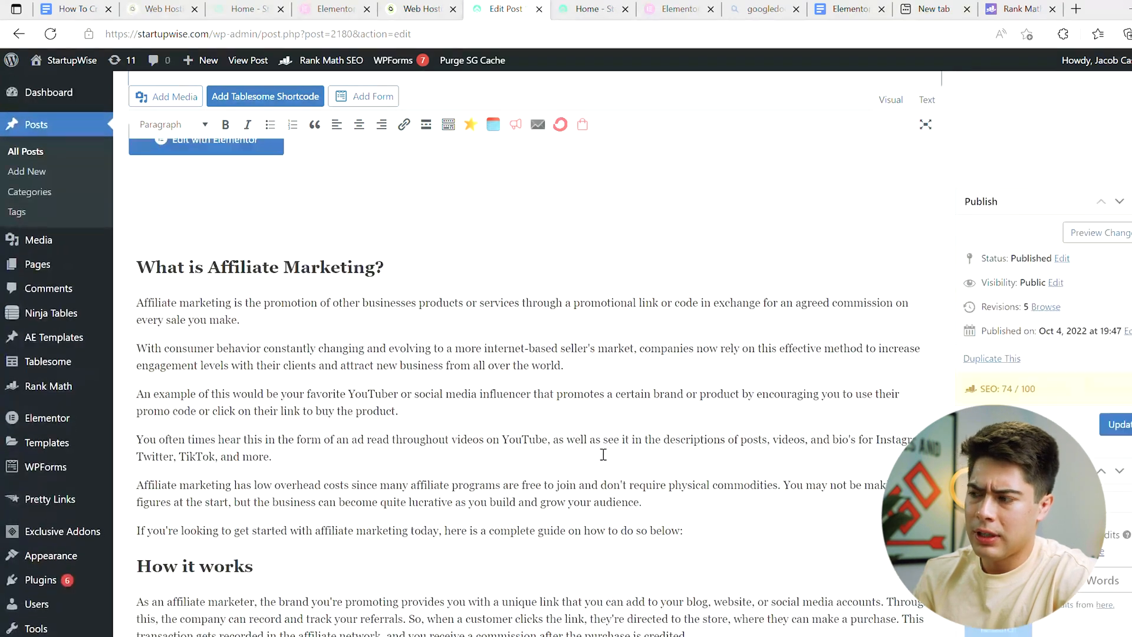
scroll(598, 452, "down", 9)
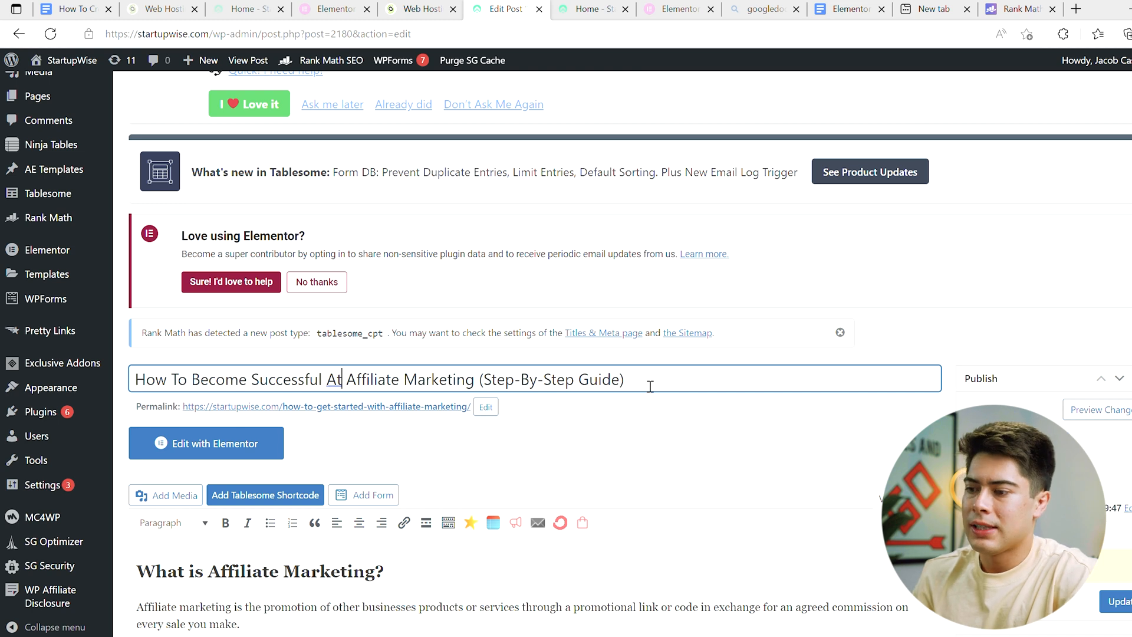
left_click_drag(575, 383, 485, 387)
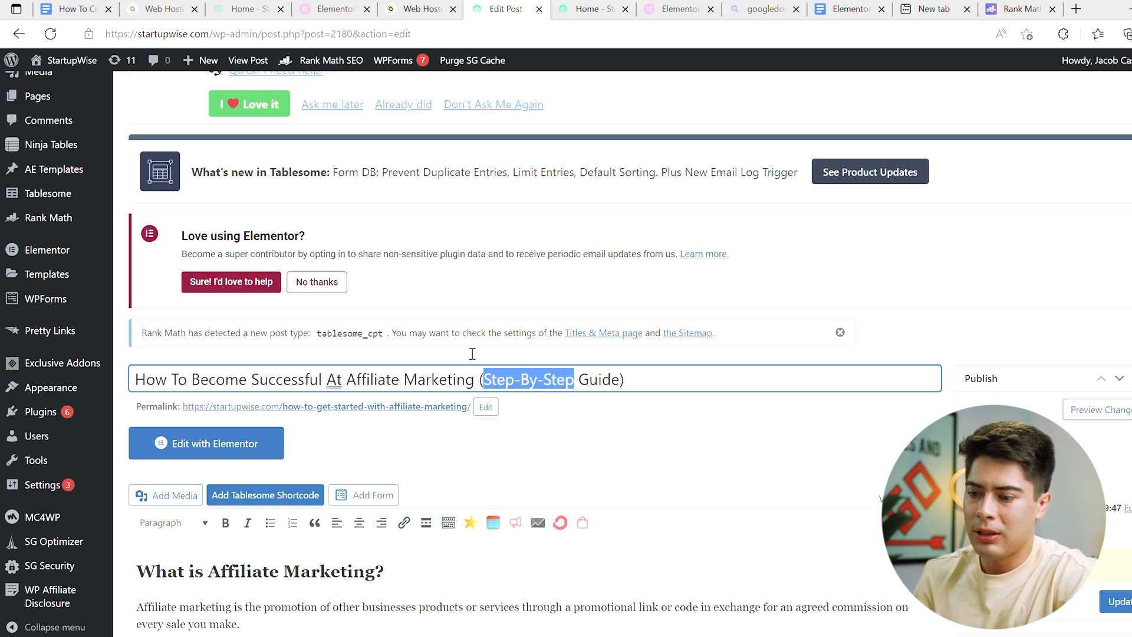
scroll(471, 354, "down", 8)
scroll(472, 353, "down", 20)
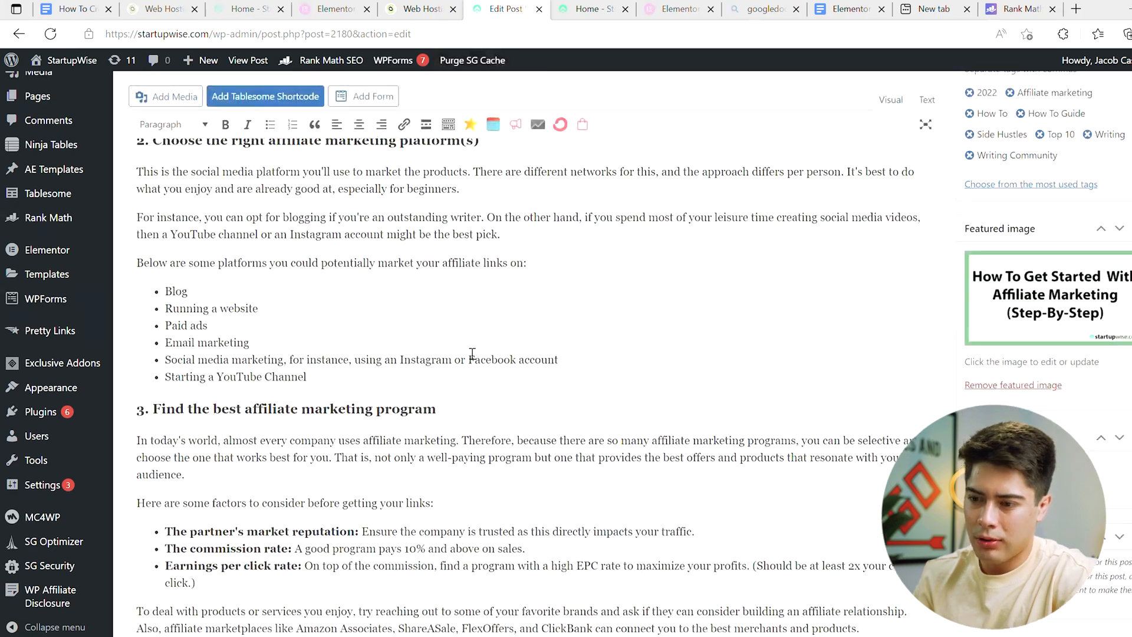
scroll(472, 354, "down", 10)
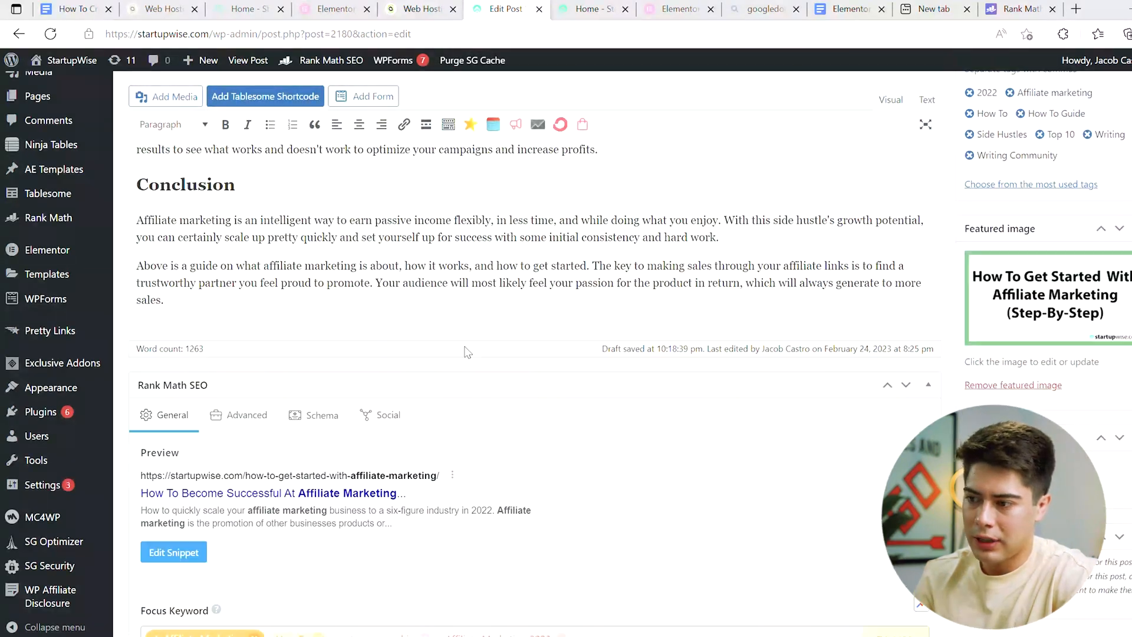
scroll(472, 354, "up", 10)
scroll(472, 353, "up", 15)
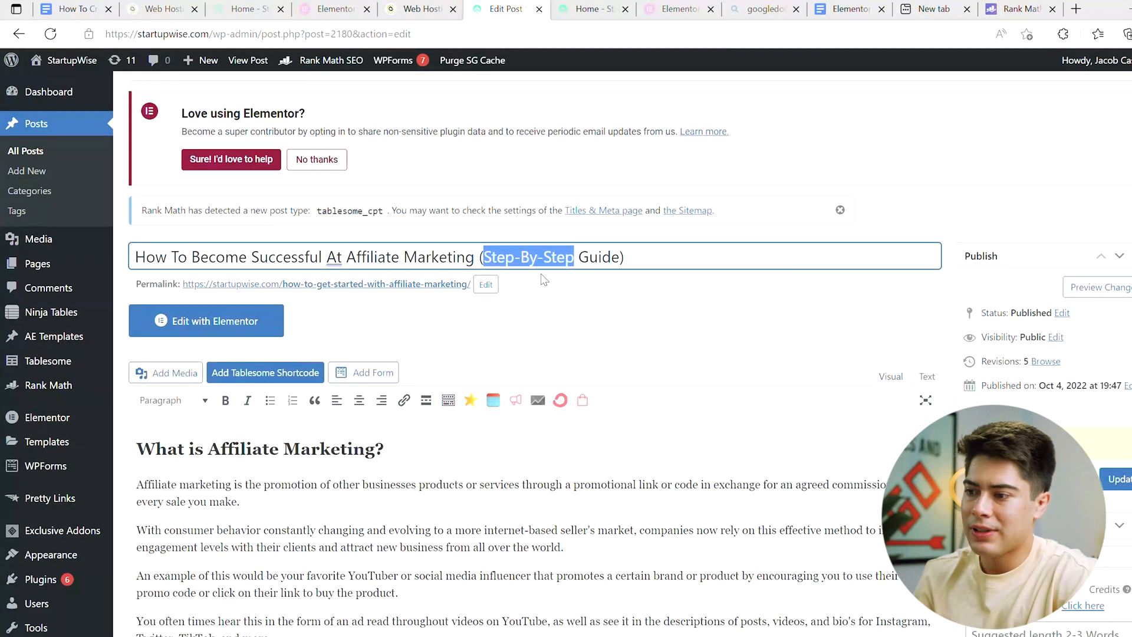
type("5-Step")
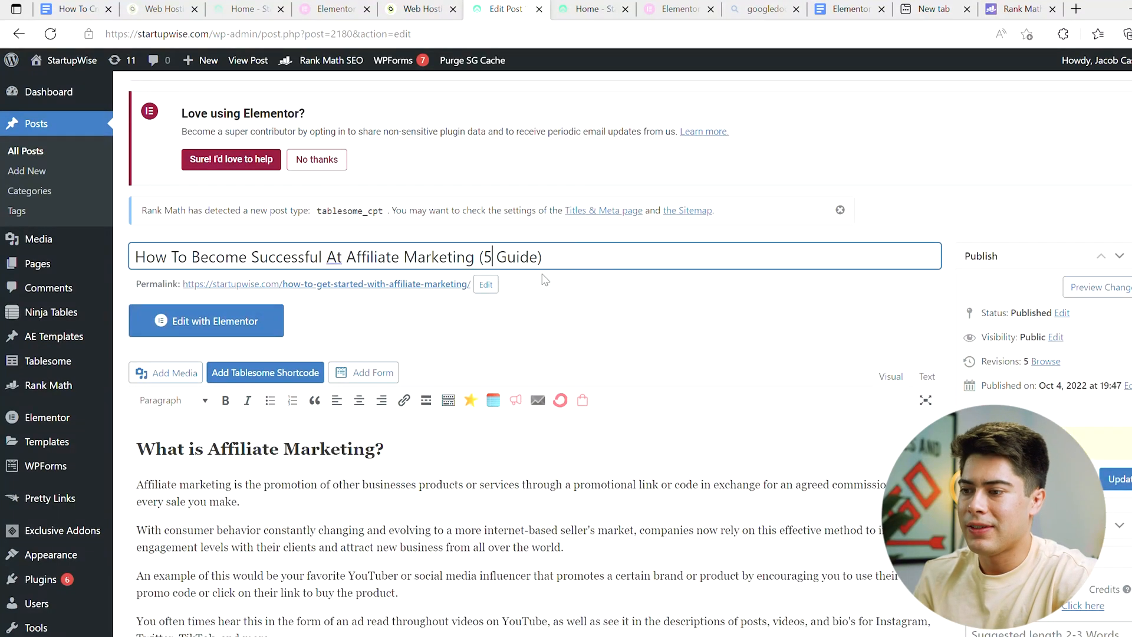
Step: Recheck the Title Readability and Additional SEO checks, and update the published post
scroll(790, 384, "down", 1)
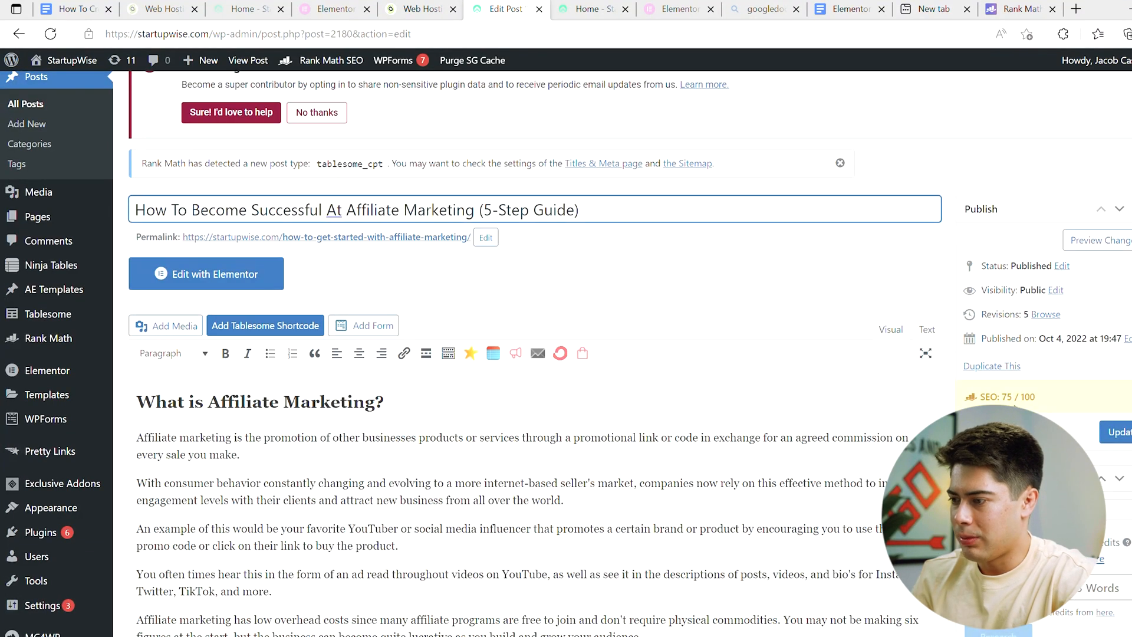
scroll(456, 531, "down", 12)
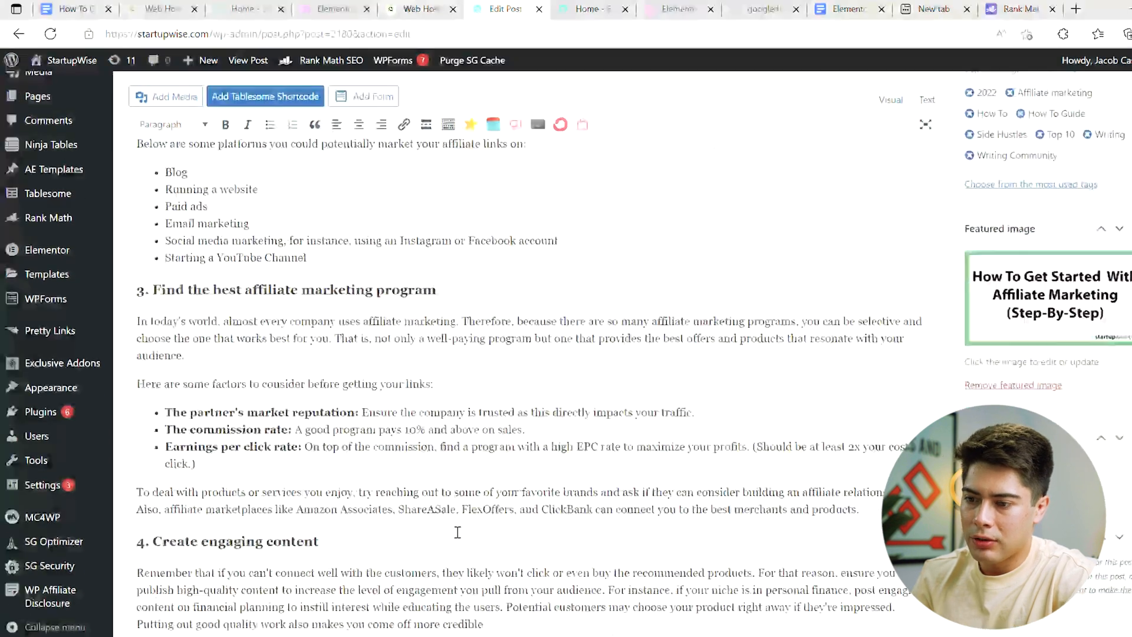
scroll(455, 531, "down", 10)
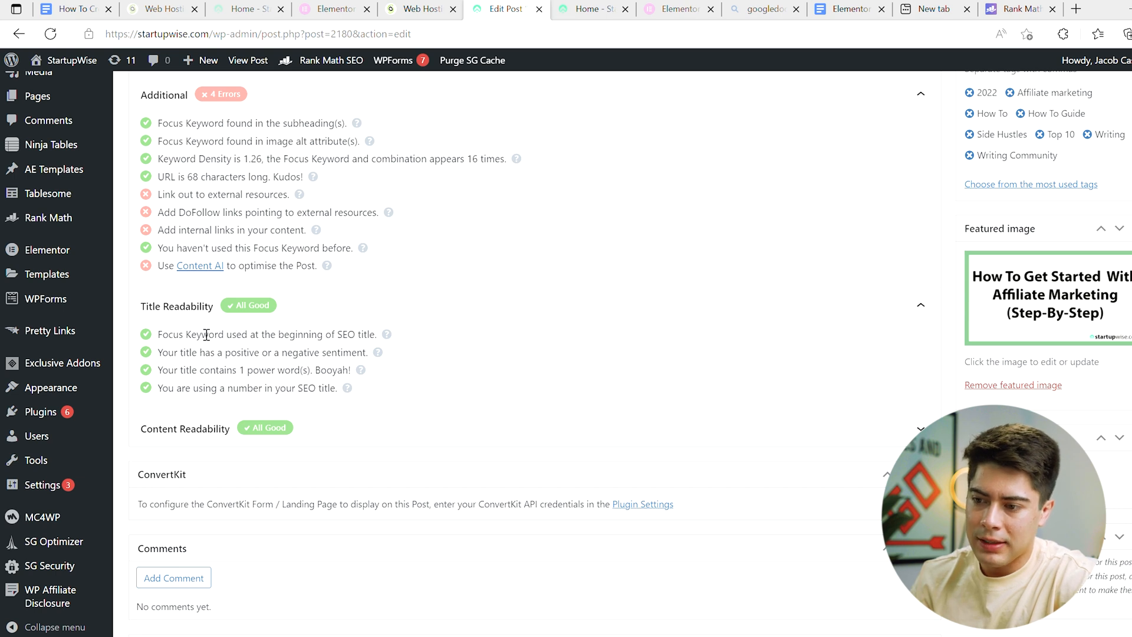
scroll(206, 335, "up", 4)
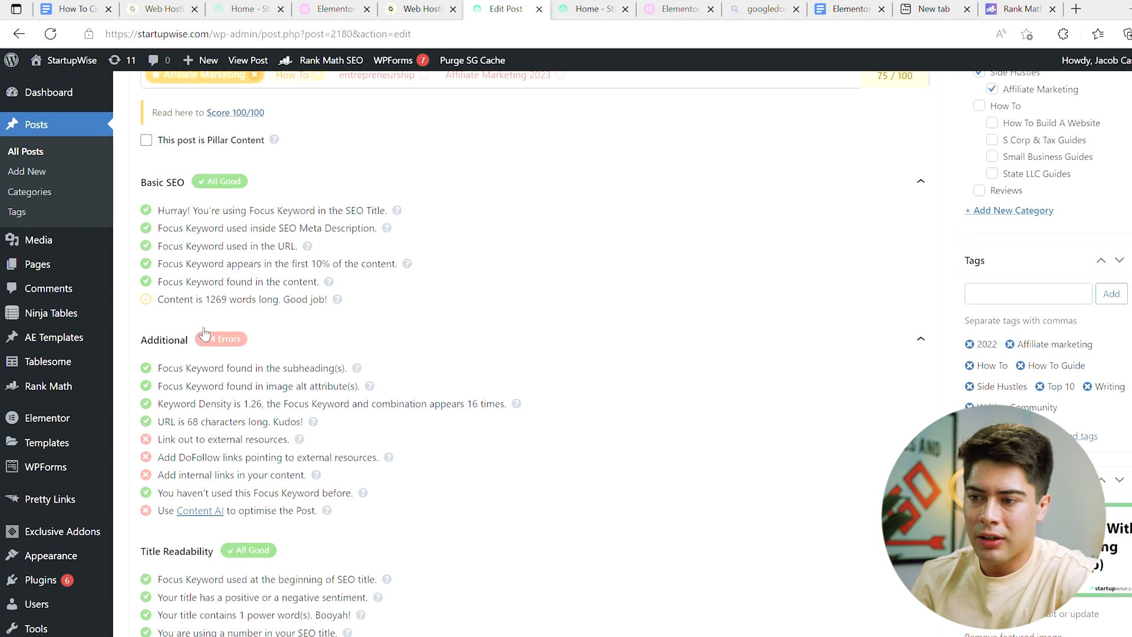
scroll(204, 333, "up", 15)
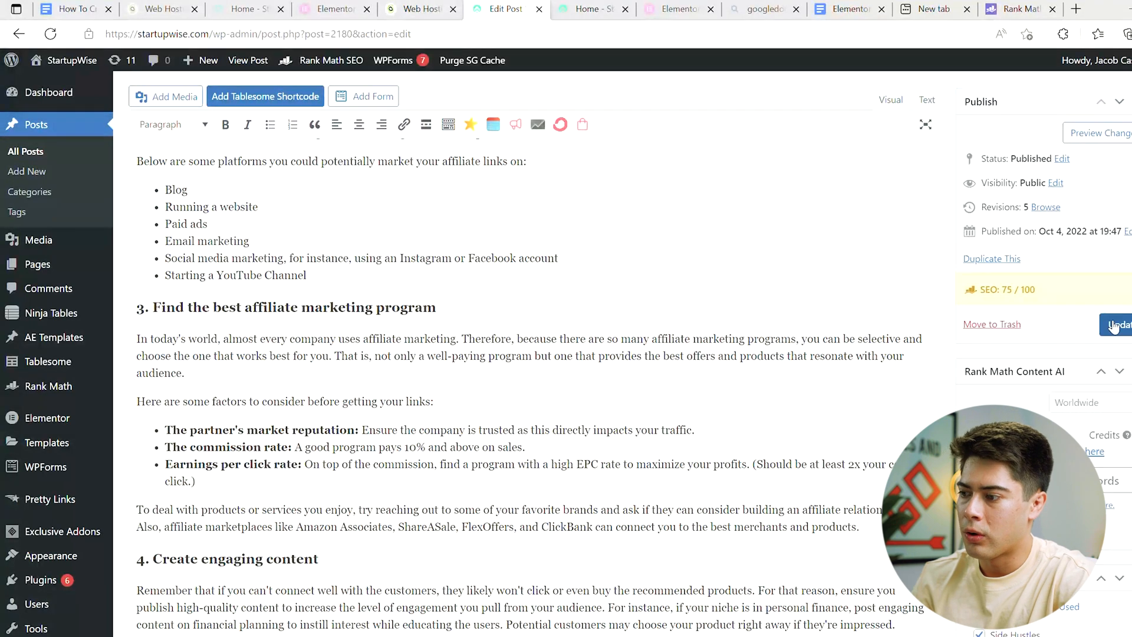
scroll(653, 441, "down", 15)
scroll(652, 441, "up", 10)
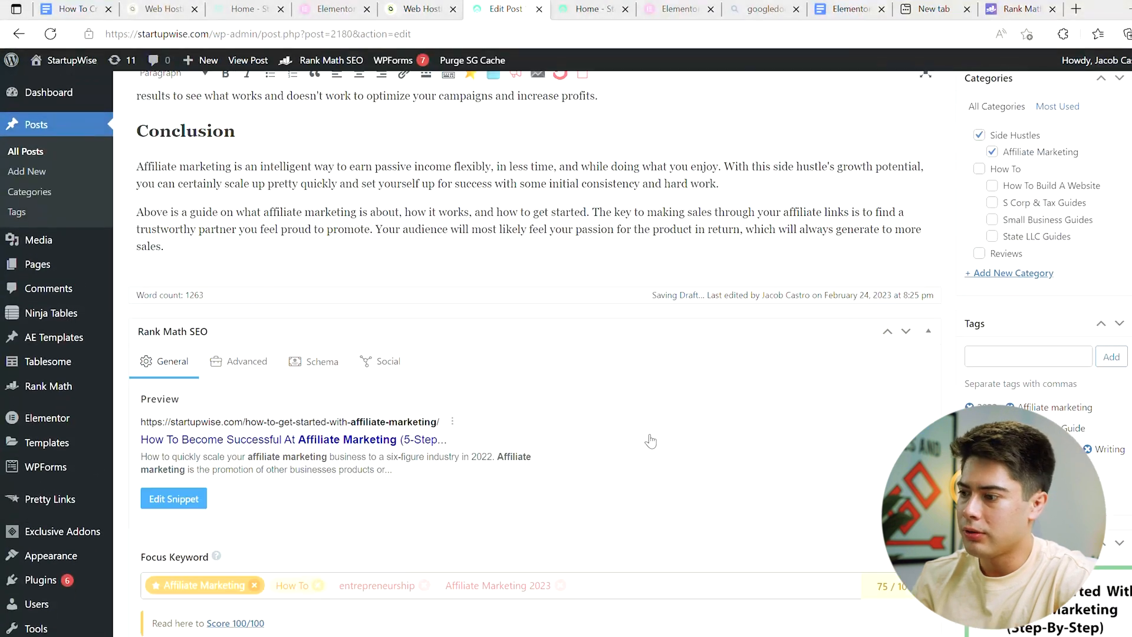
scroll(652, 441, "up", 10)
left_click(1122, 325)
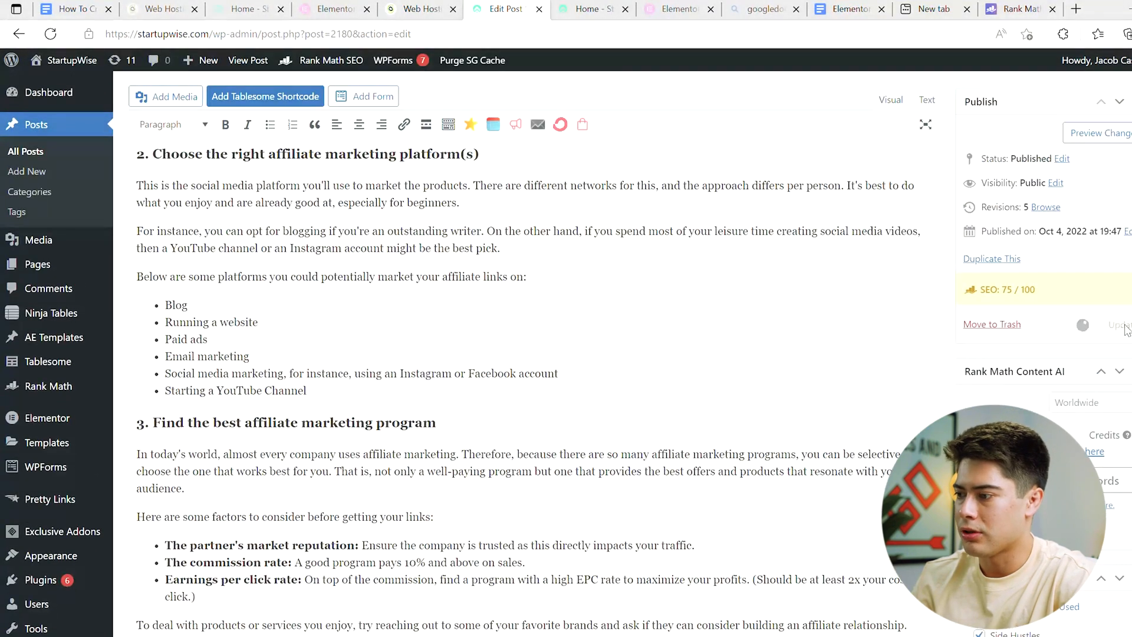
Step: In the post's snippet description, delete the second sentence about the promotion of products and change the year to 2023
scroll(244, 235, "down", 20)
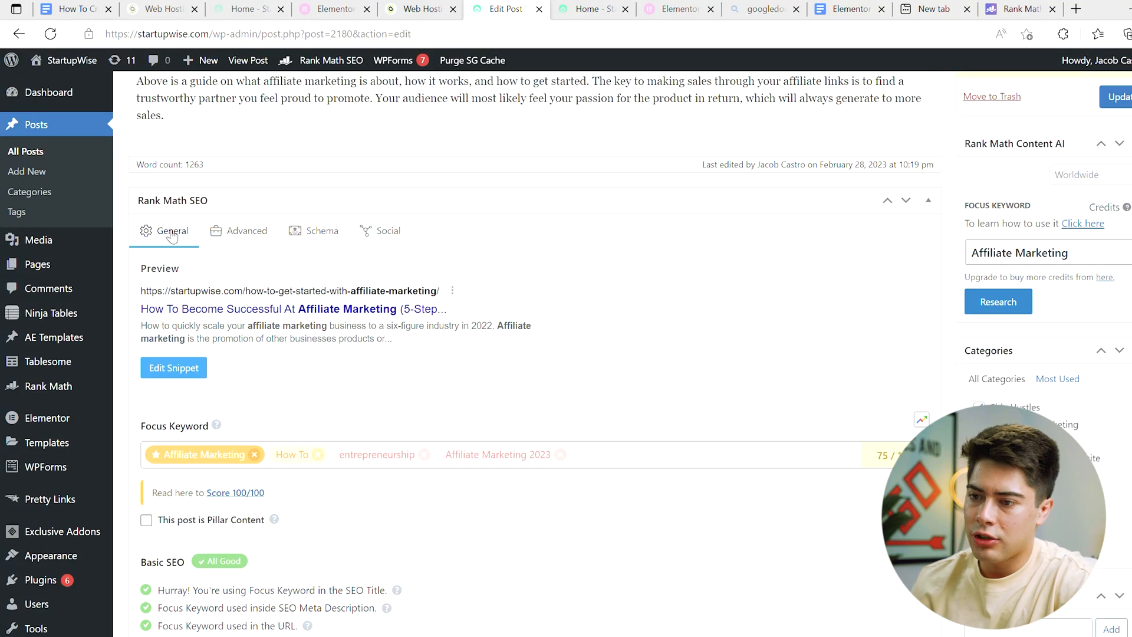
left_click(172, 366)
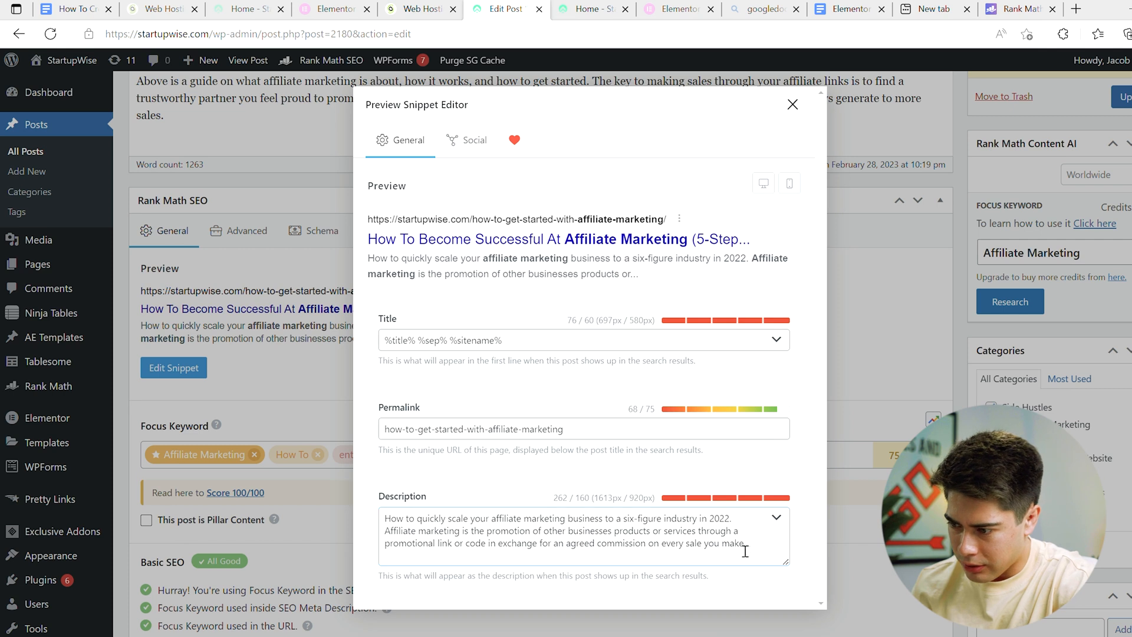
left_click(682, 557)
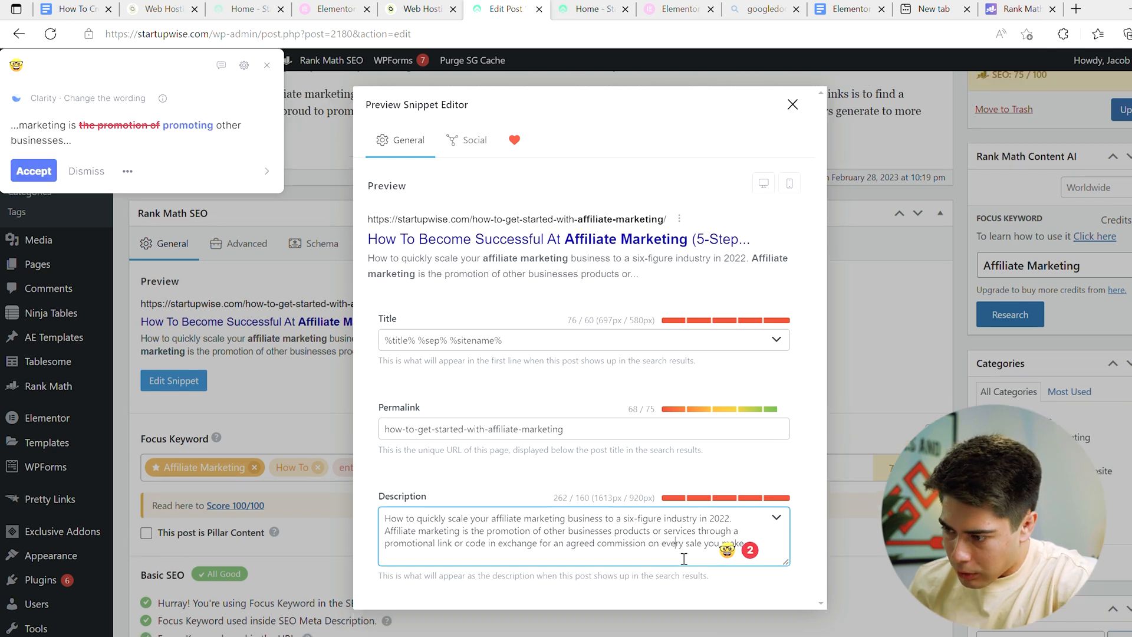
left_click(745, 547)
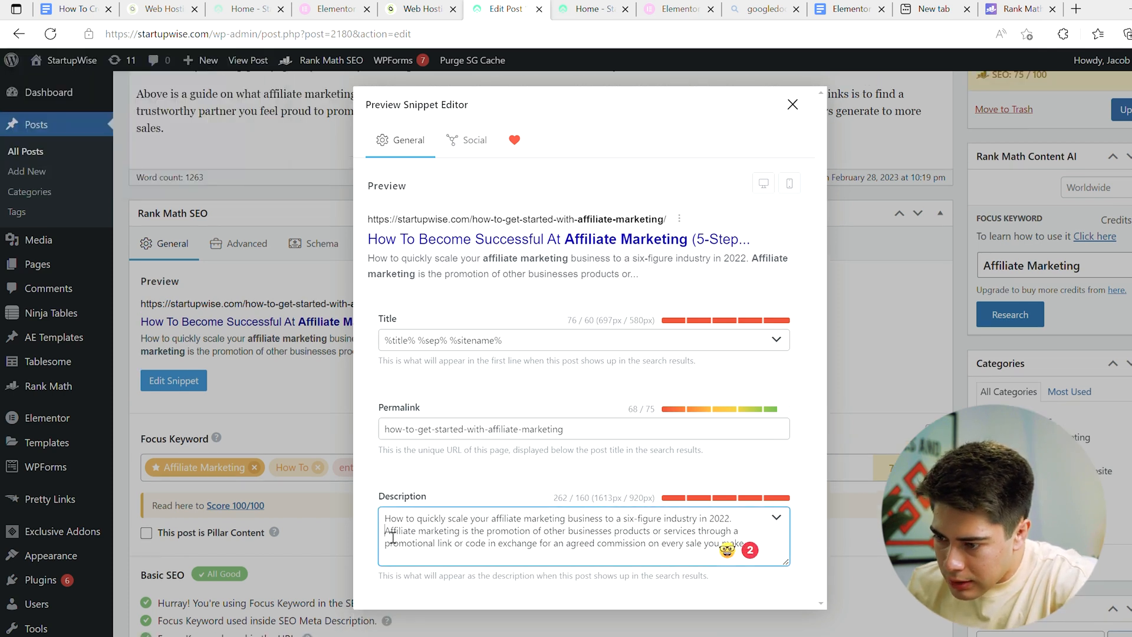
left_click_drag(386, 532, 746, 545)
key("BackSpace")
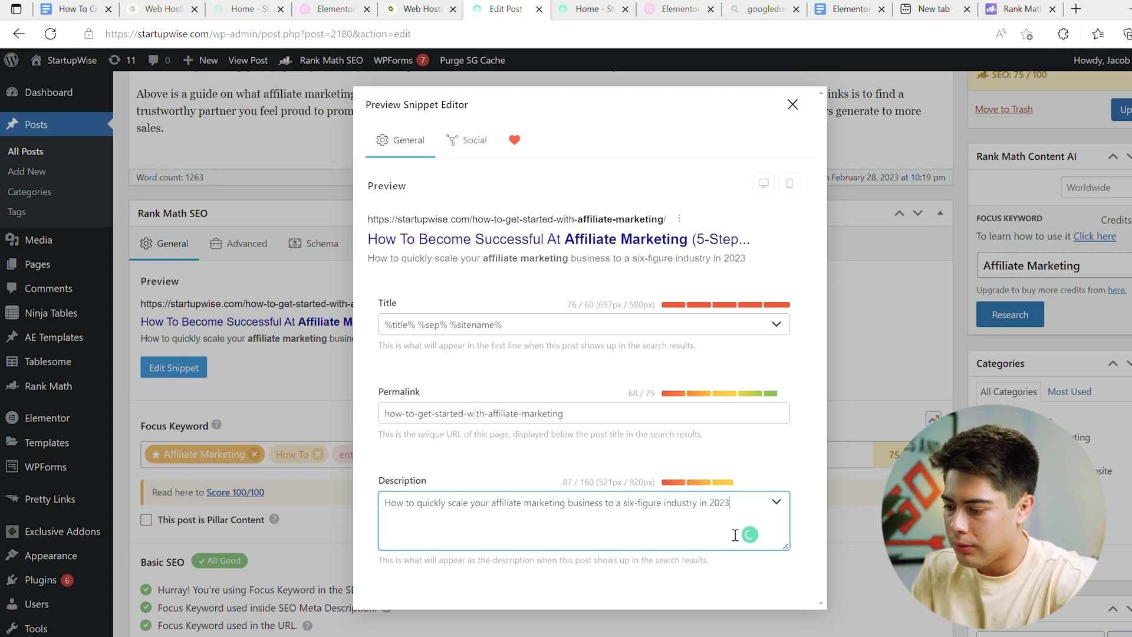
Step: Add "Everything you need to know about becoming successful at affiliate marketing." to the end of the snippet description
type("Everythi")
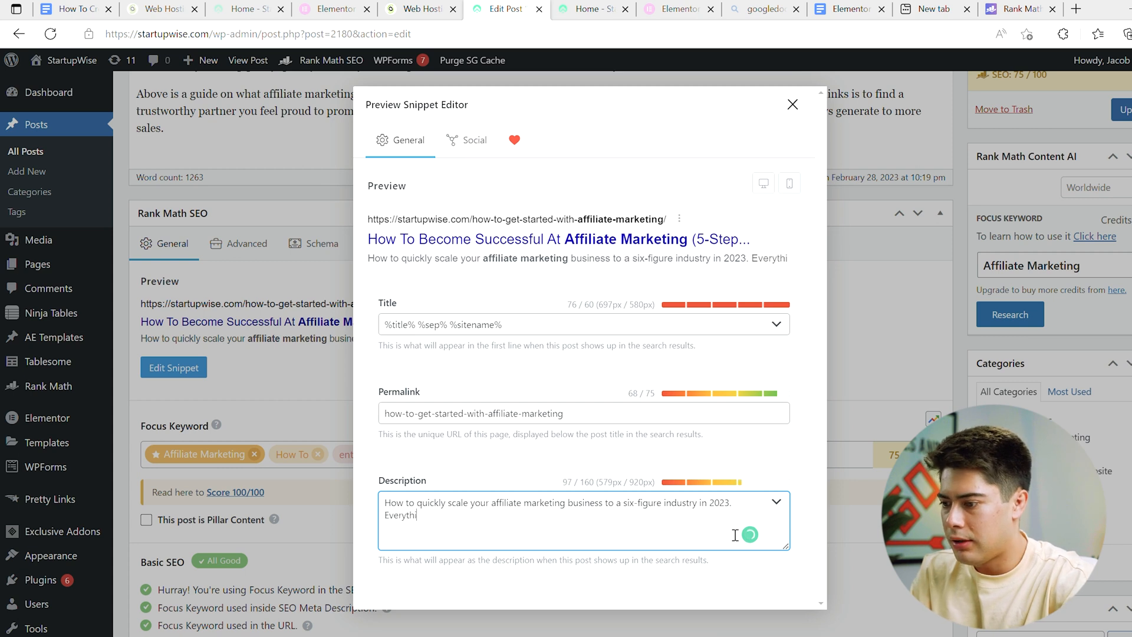
type("ng you need to ")
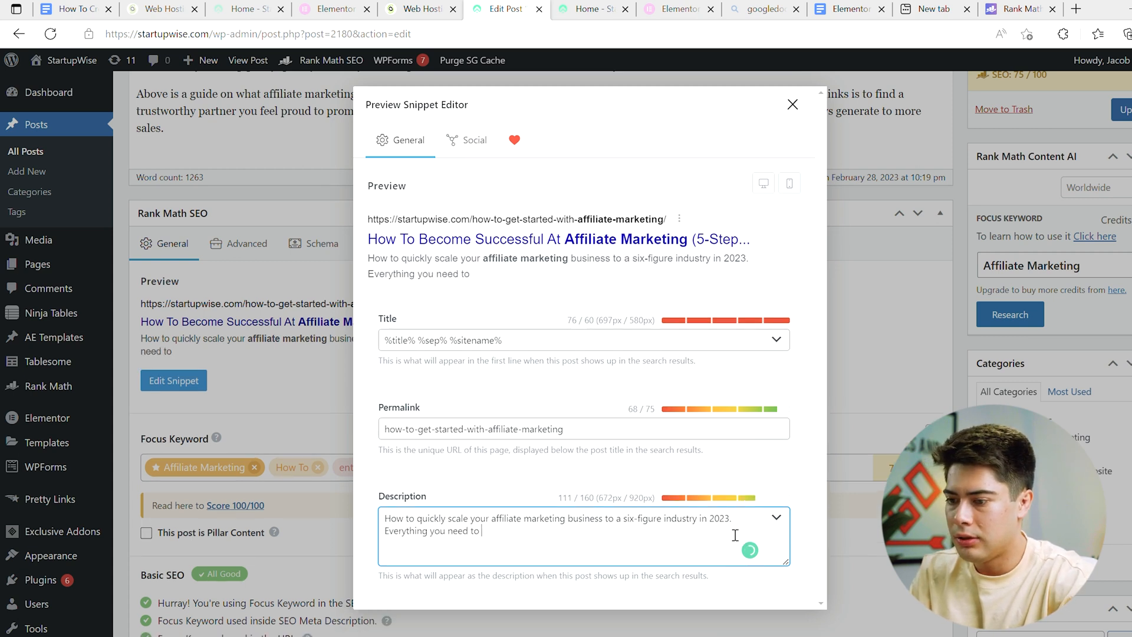
type("know about becom")
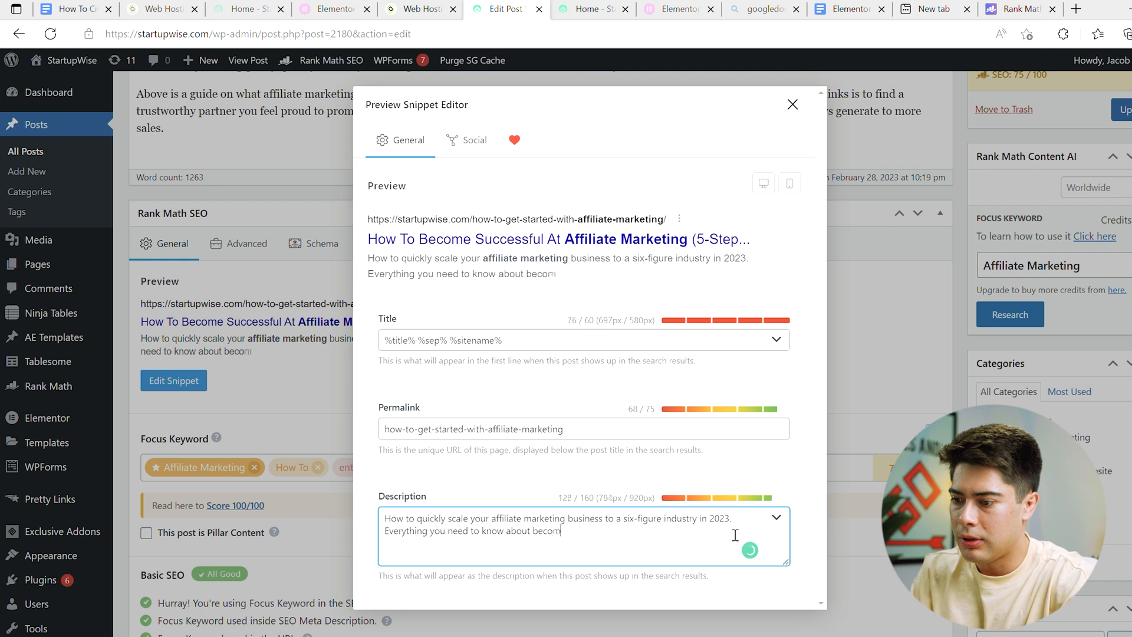
type("ing successful at affiliate marketing")
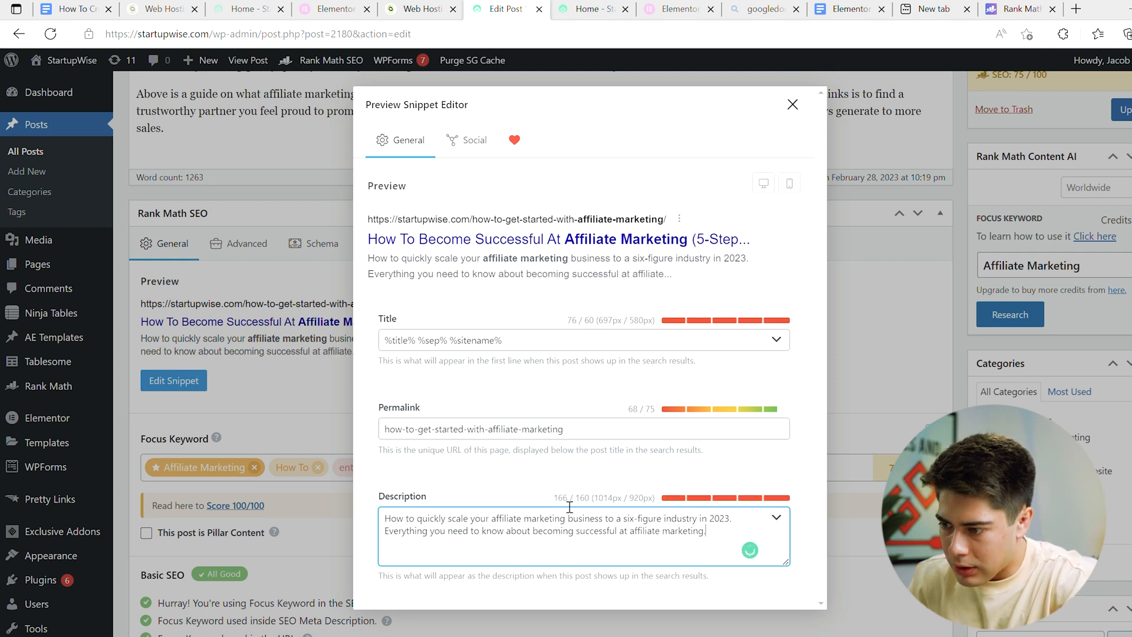
type(".")
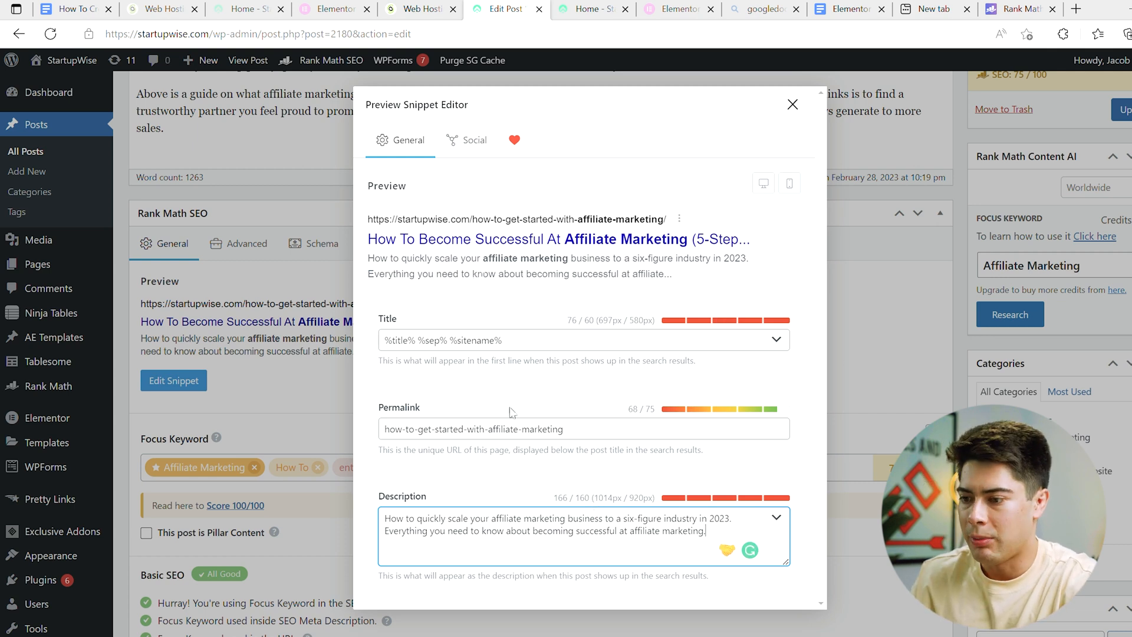
Step: Preview the search snippet in mobile and desktop view, and close the snippet editor
left_click(789, 184)
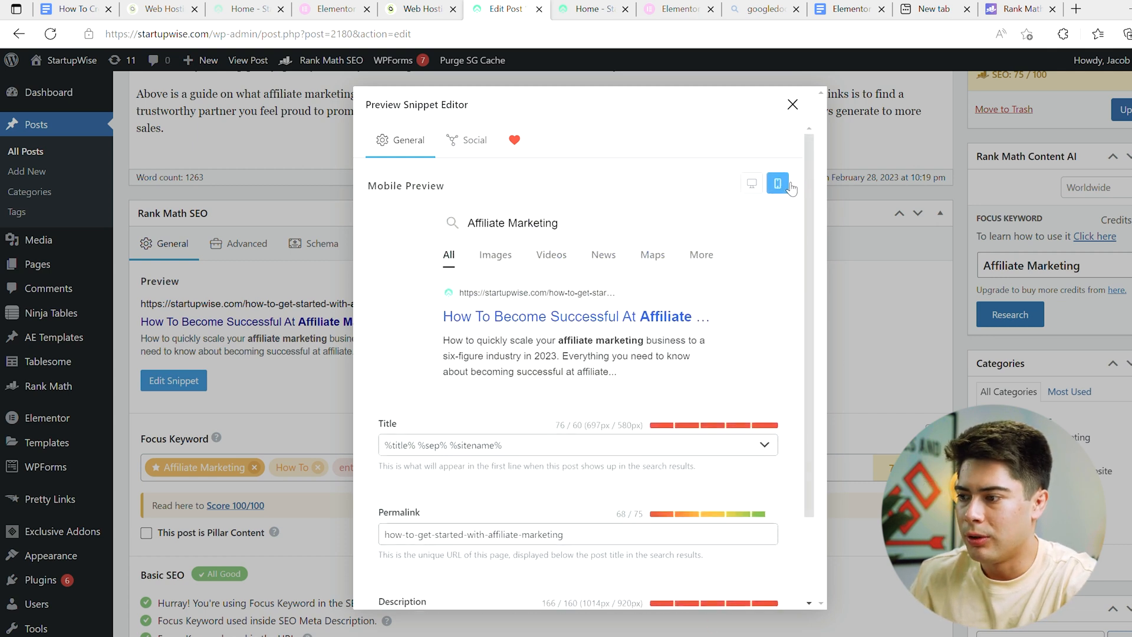
left_click(753, 186)
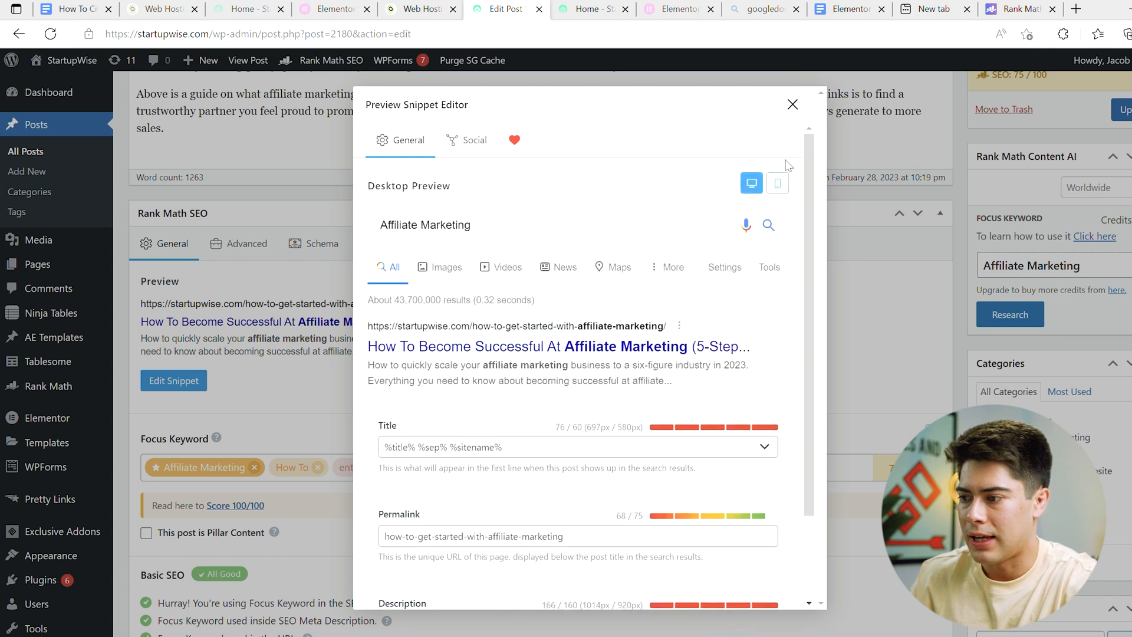
left_click(792, 105)
Step: Open the post's Advanced Rank Math settings and review the robots meta options
scroll(171, 378, "up", 1)
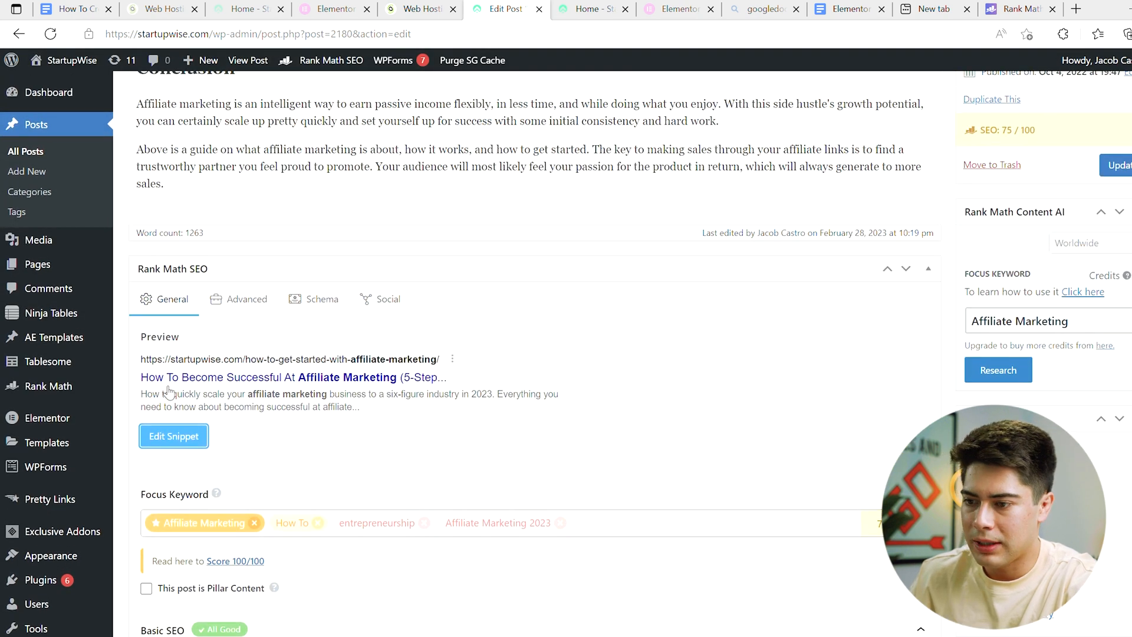
left_click(244, 311)
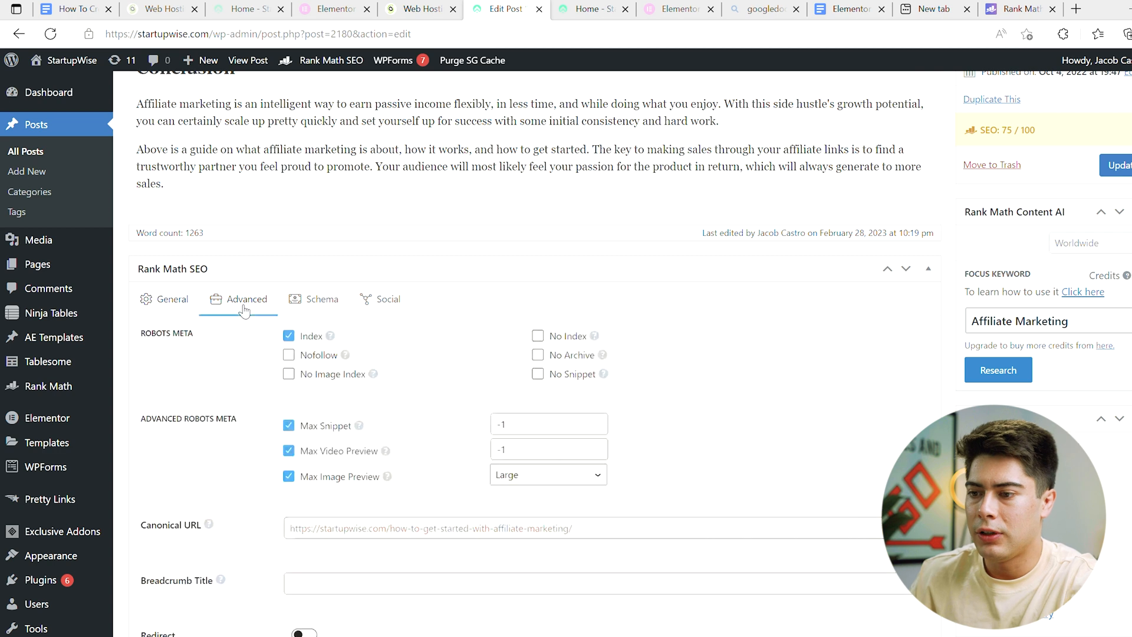
scroll(293, 349, "down", 1)
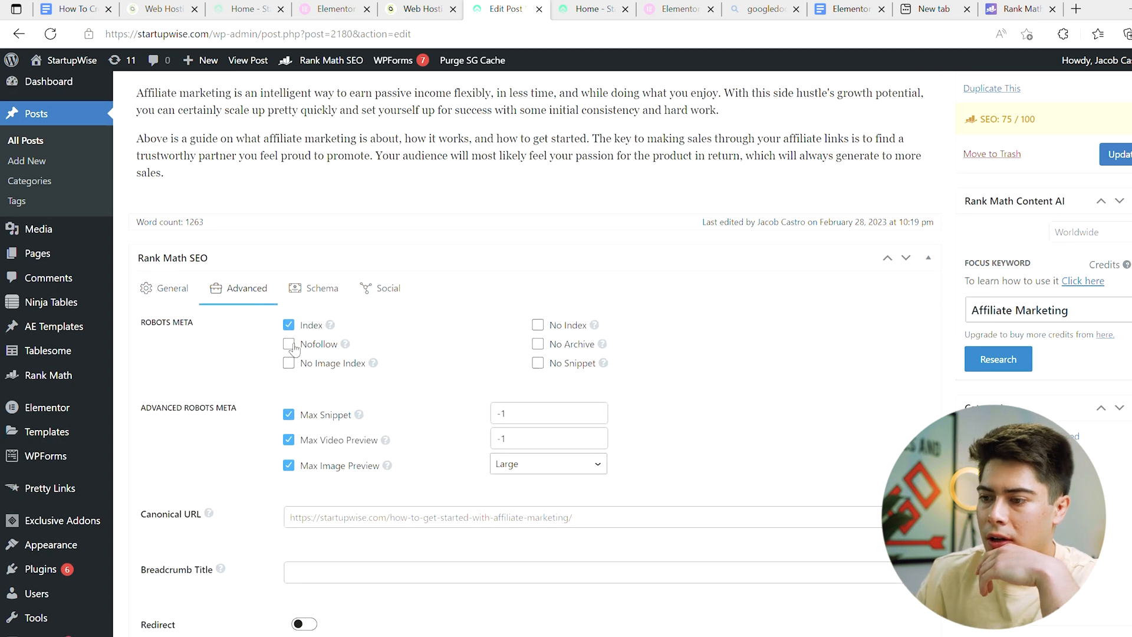
Step: Turn the Nofollow robots option on and off again, and open the post's Schema settings
left_click(289, 344)
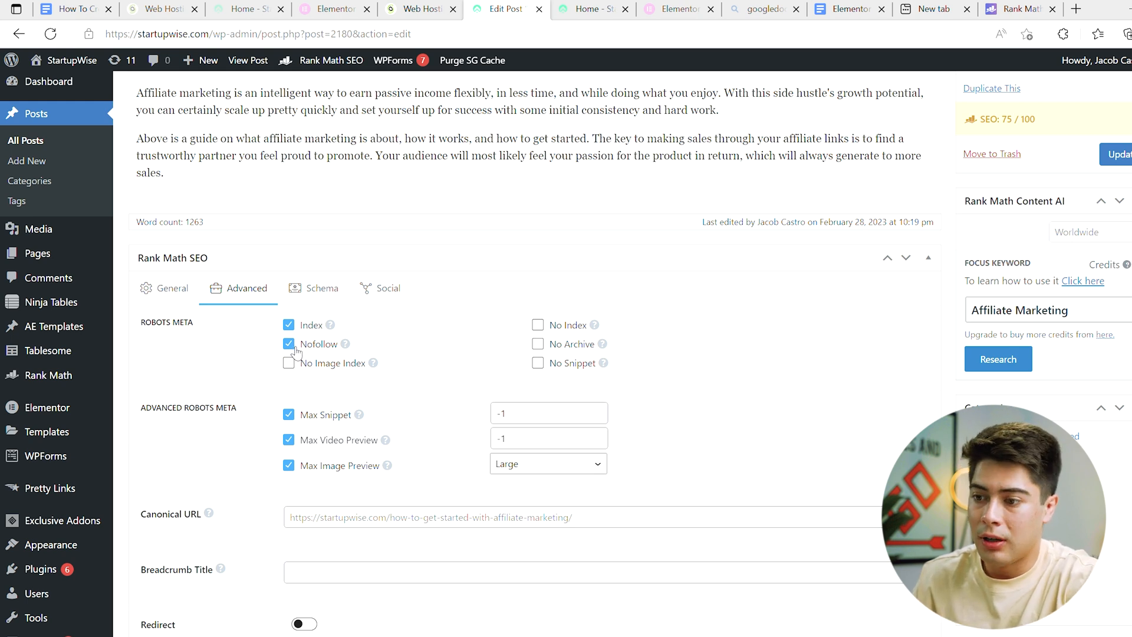
left_click(289, 344)
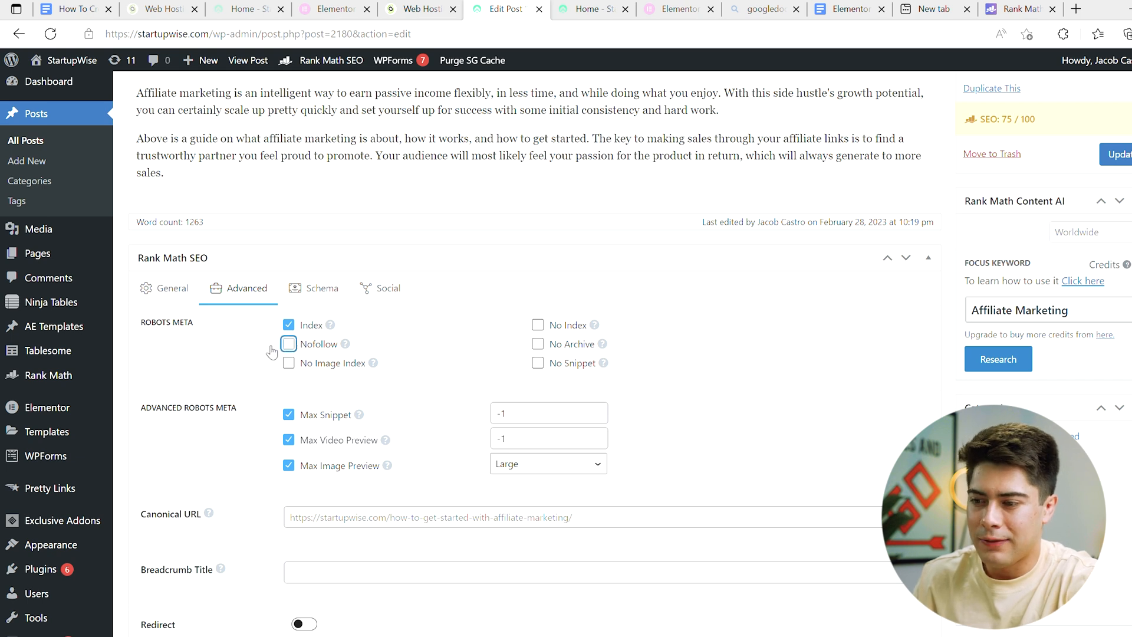
left_click(321, 288)
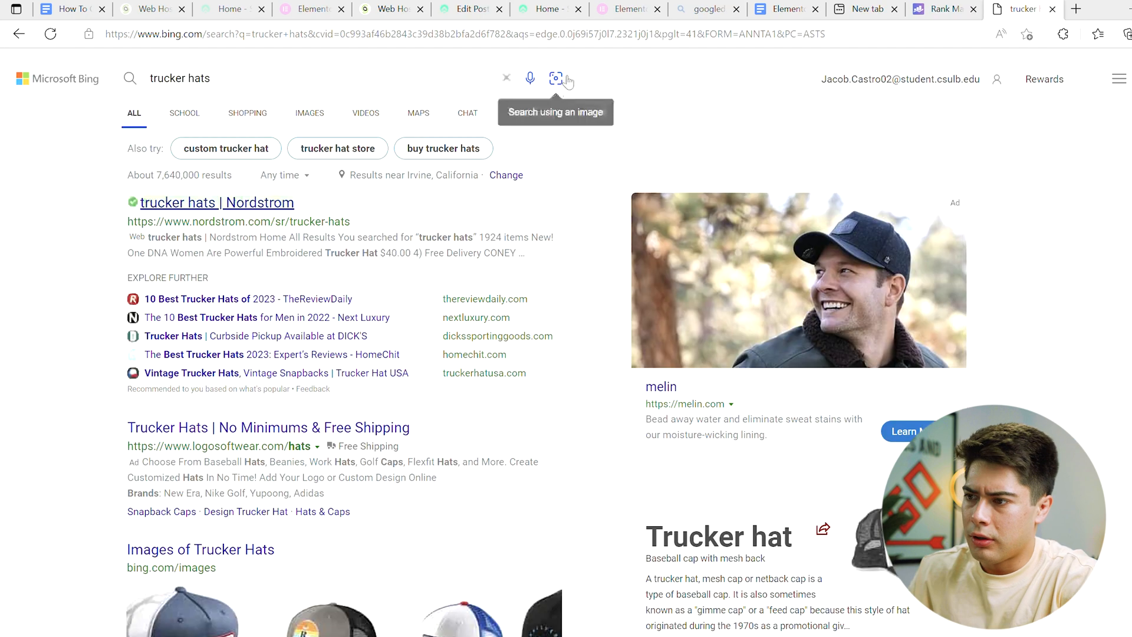
Step: Search Google for "trucker hat" and examine how the product listings present images, prices and ratings
left_click(553, 38)
type("g")
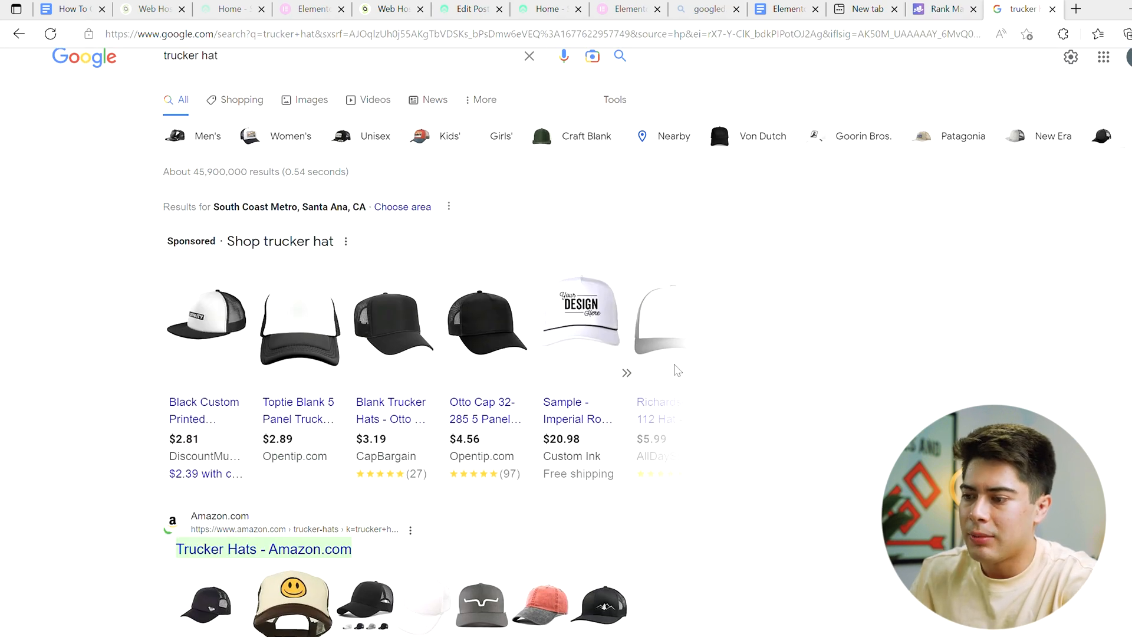
scroll(318, 334, "down", 3)
mouse_move(318, 335)
scroll(212, 265, "up", 1)
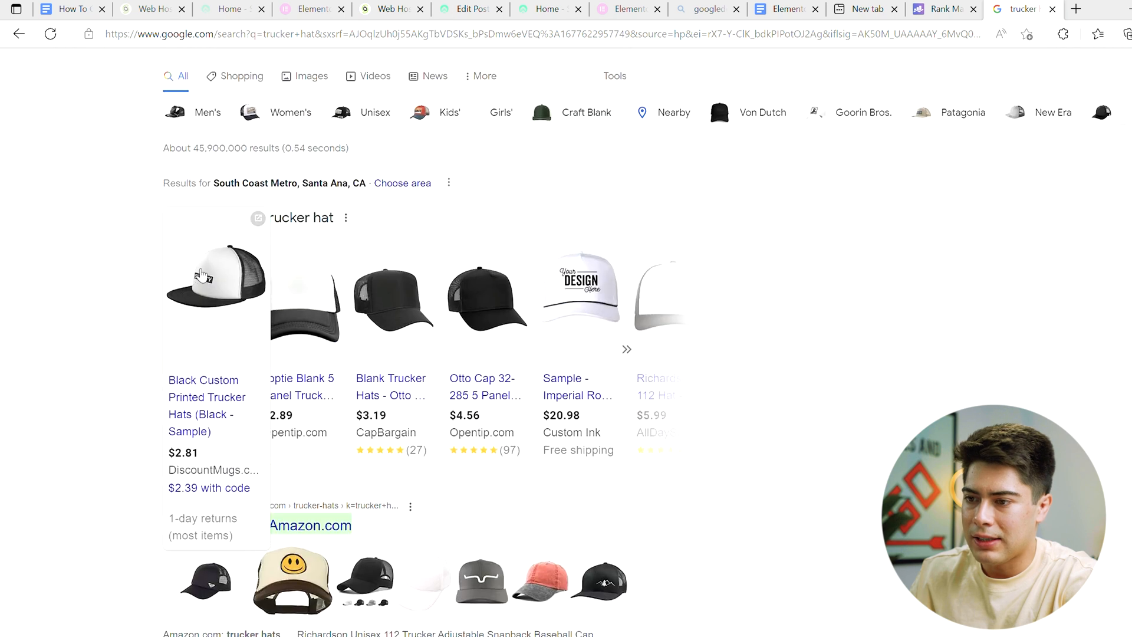
scroll(214, 244, "down", 10)
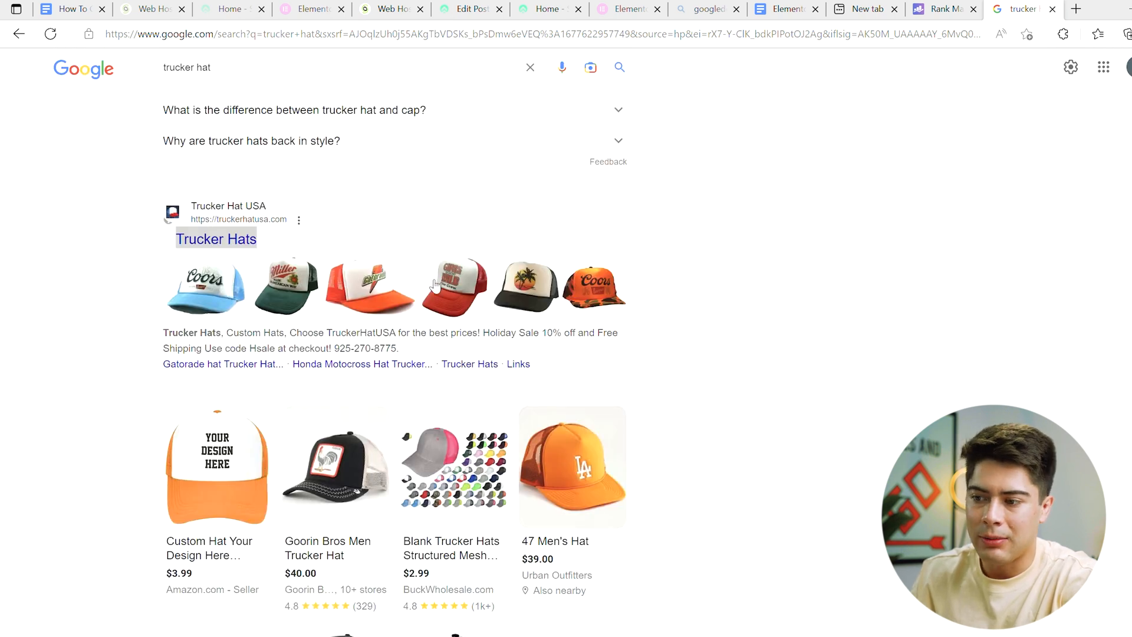
scroll(215, 410, "down", 2)
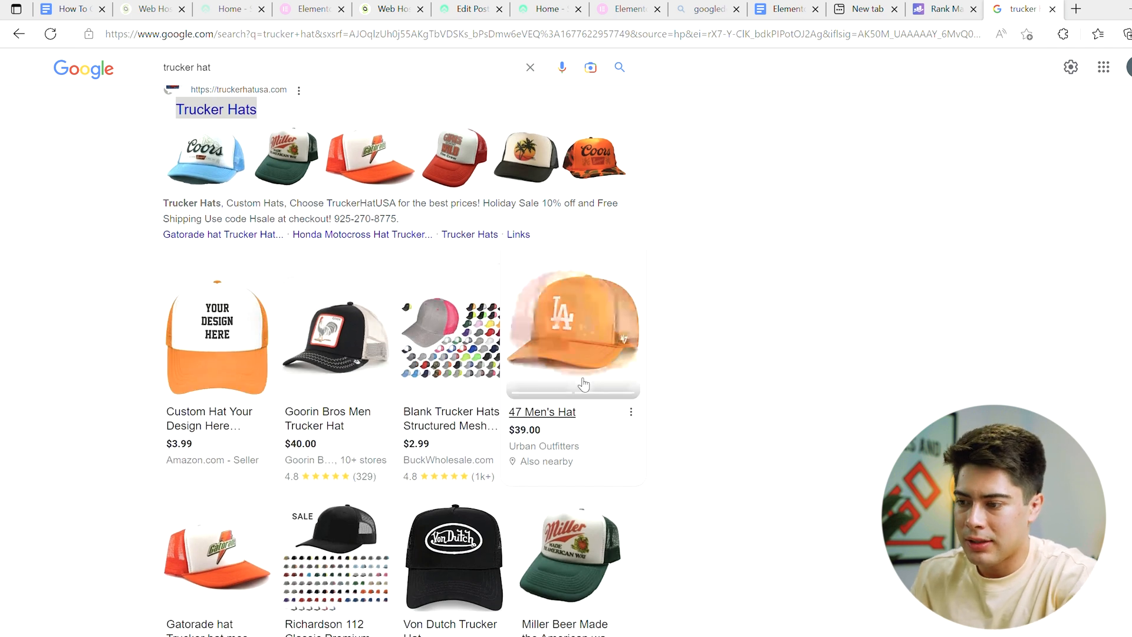
scroll(583, 385, "down", 4)
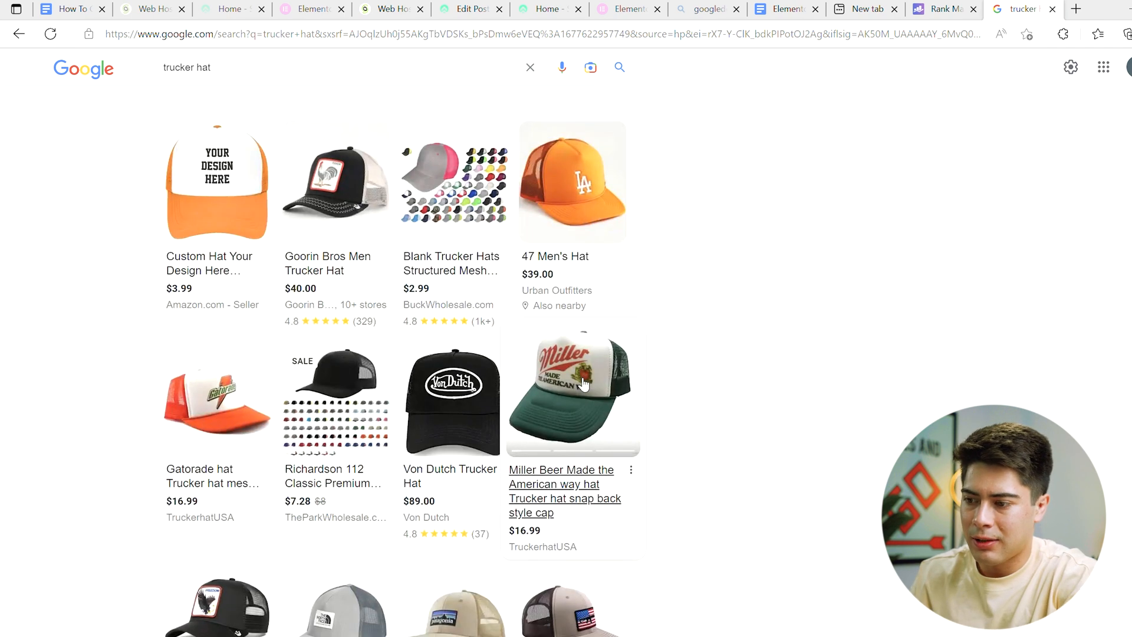
scroll(444, 328, "down", 10)
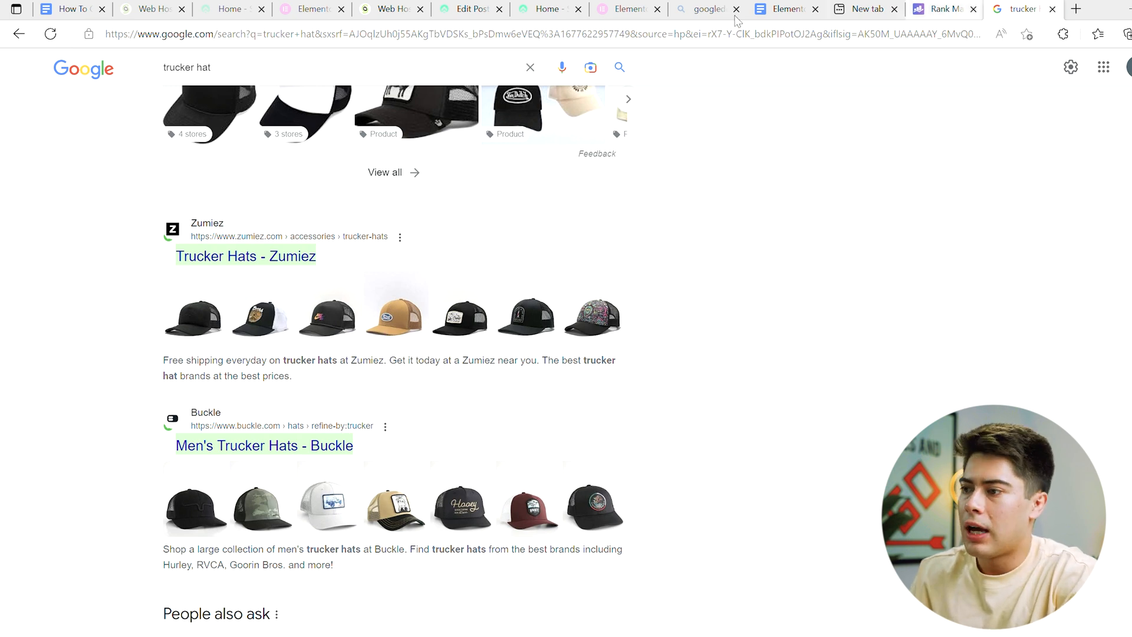
Step: Return to the post being edited, open the Schema Generator and choose the Product schema type from the catalog
left_click(546, 9)
left_click(458, 9)
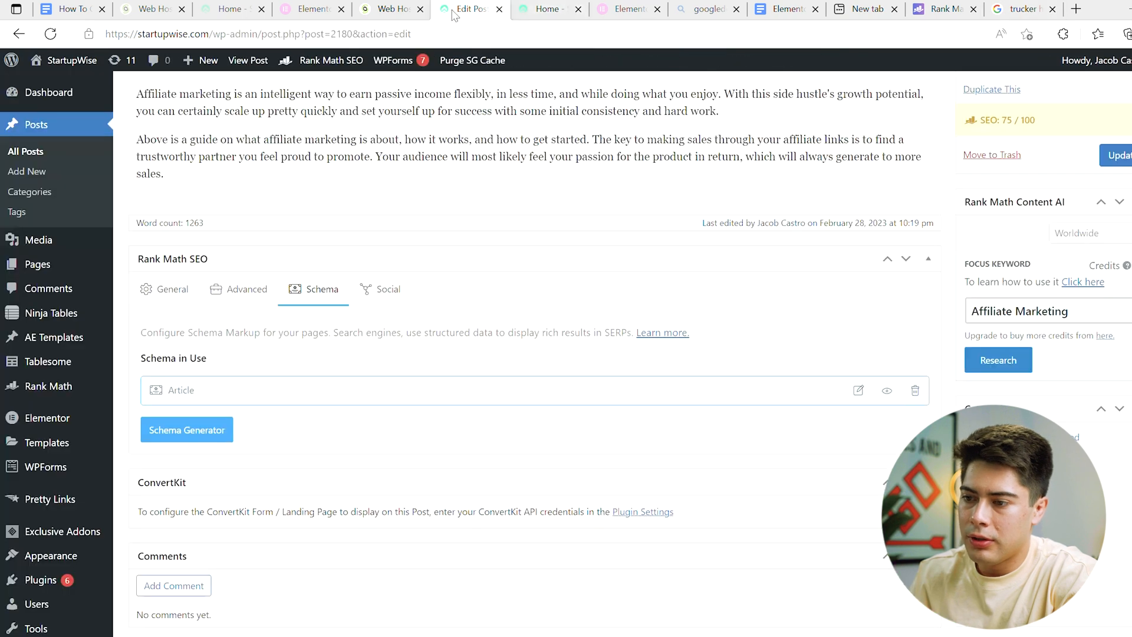
scroll(312, 301, "down", 1)
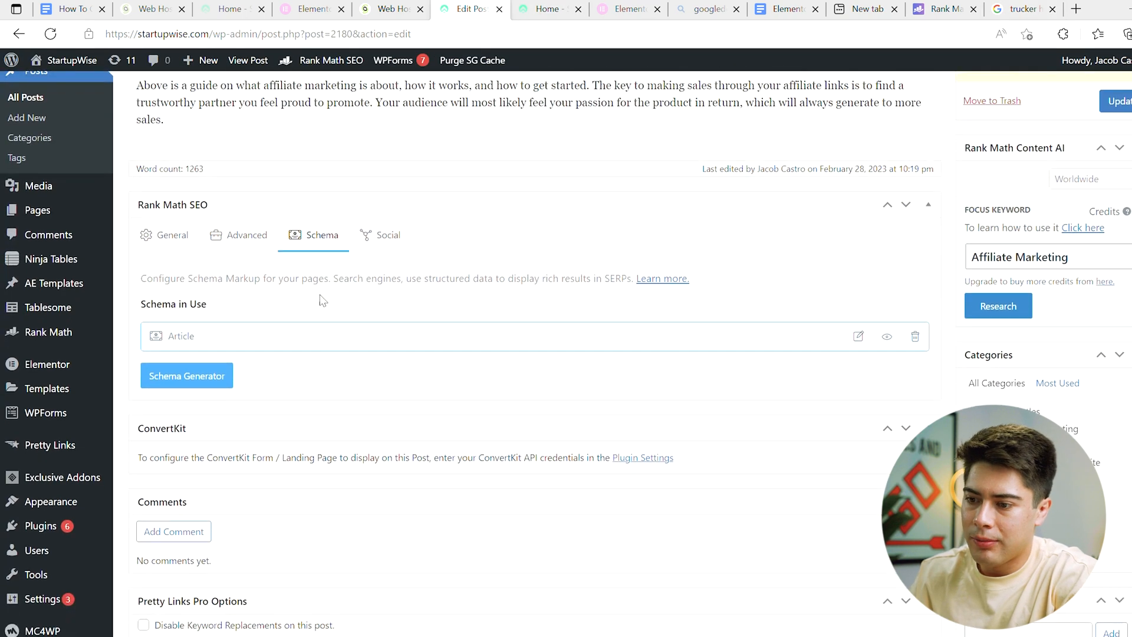
left_click(198, 376)
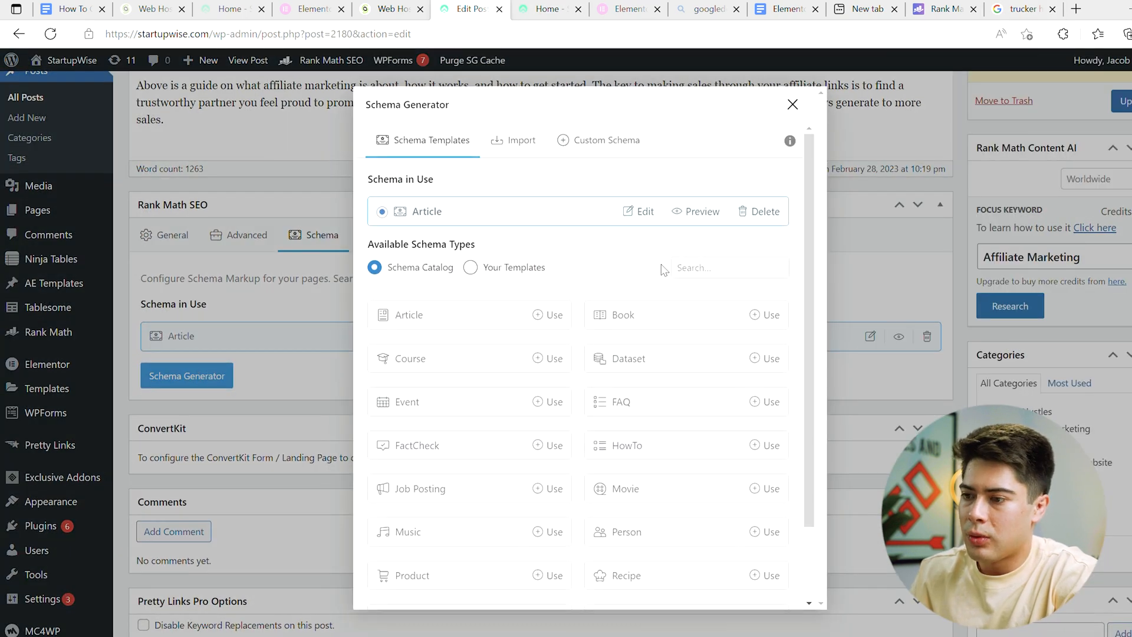
scroll(663, 269, "down", 2)
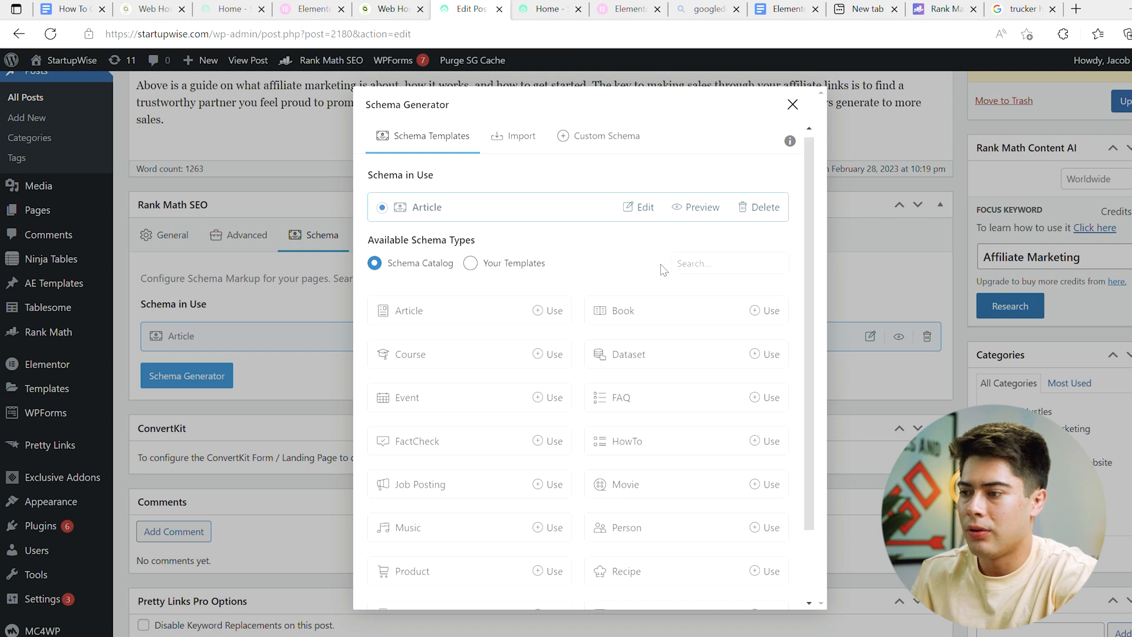
scroll(557, 271, "down", 1)
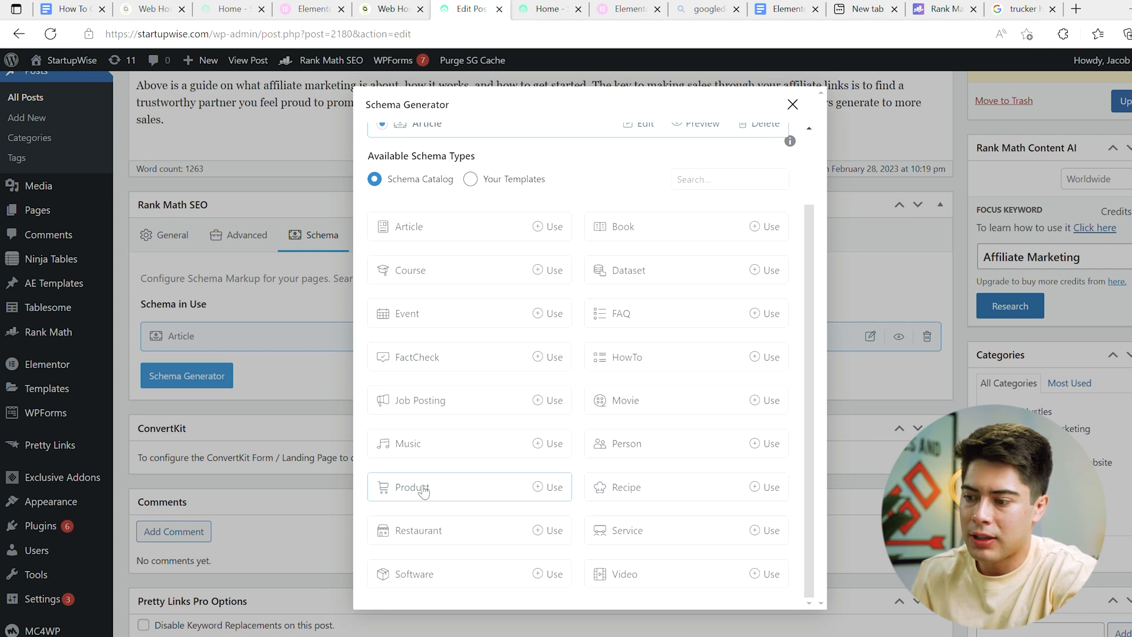
left_click(554, 488)
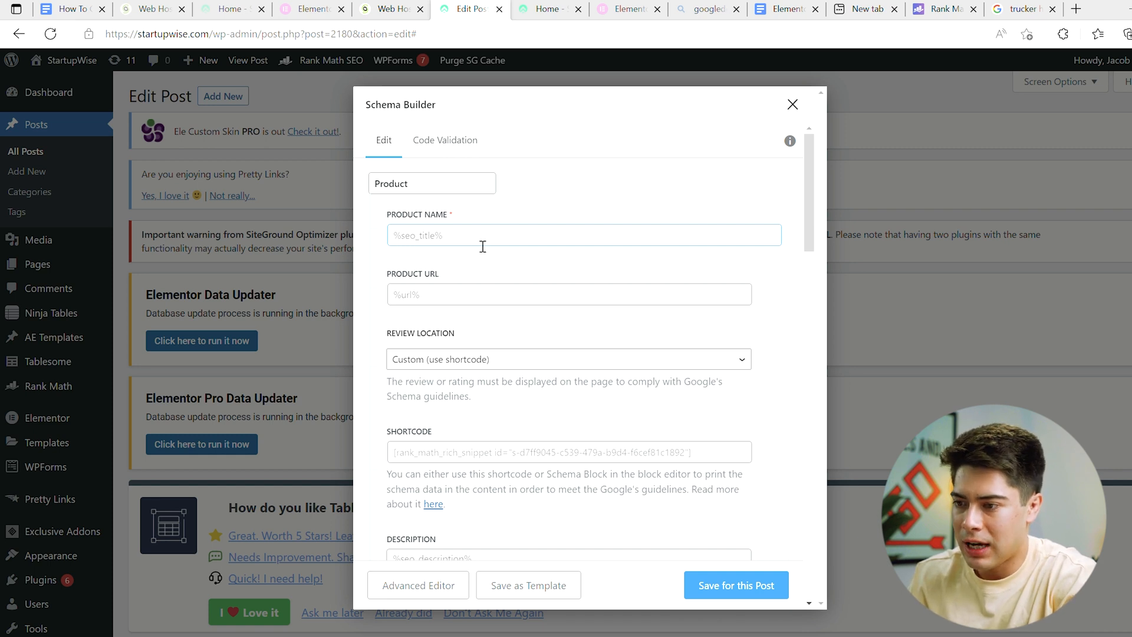
Step: Review the Product schema's fields, such as SKU, brand and GTIN, and close the Schema Builder without saving
scroll(435, 273, "down", 1)
scroll(426, 280, "down", 1)
scroll(426, 280, "down", 6)
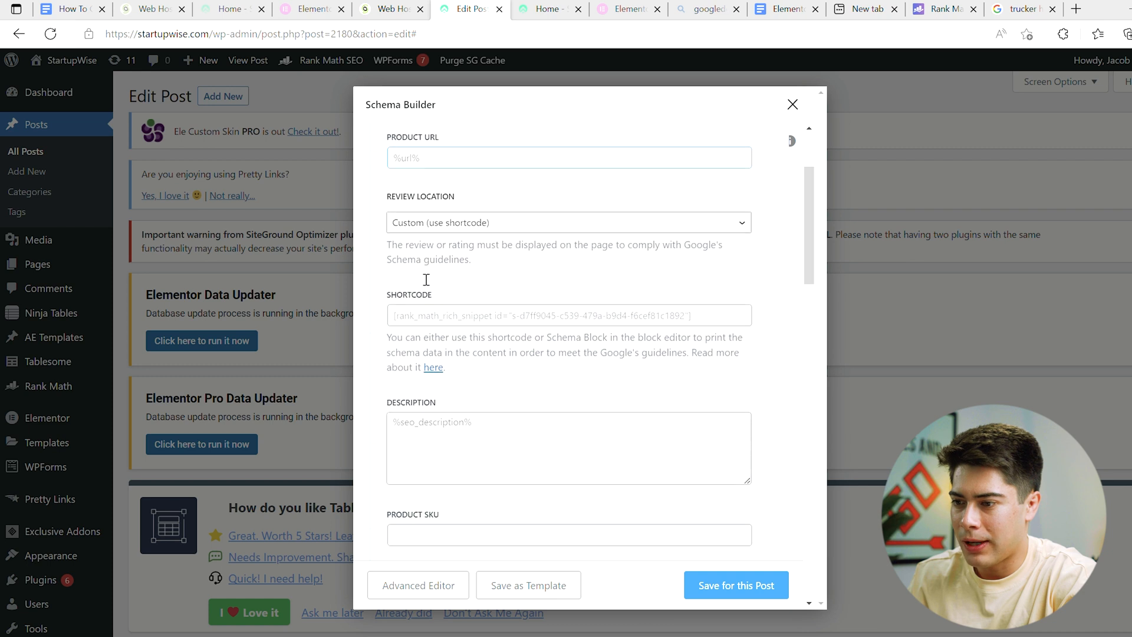
scroll(549, 439, "down", 1)
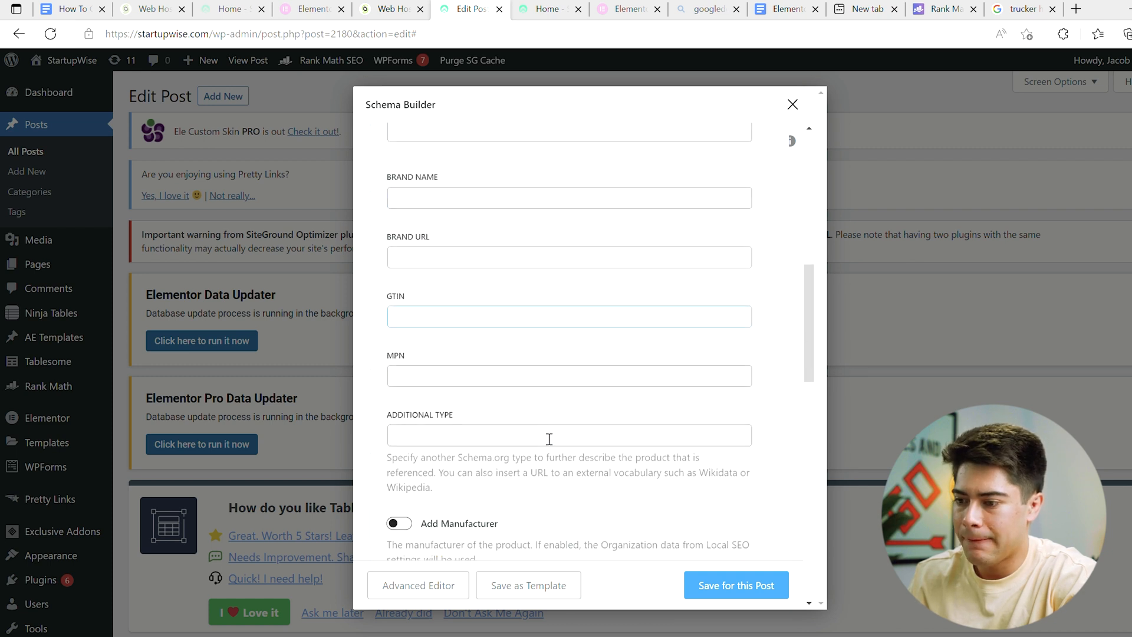
scroll(566, 174, "up", 2)
scroll(462, 298, "up", 1)
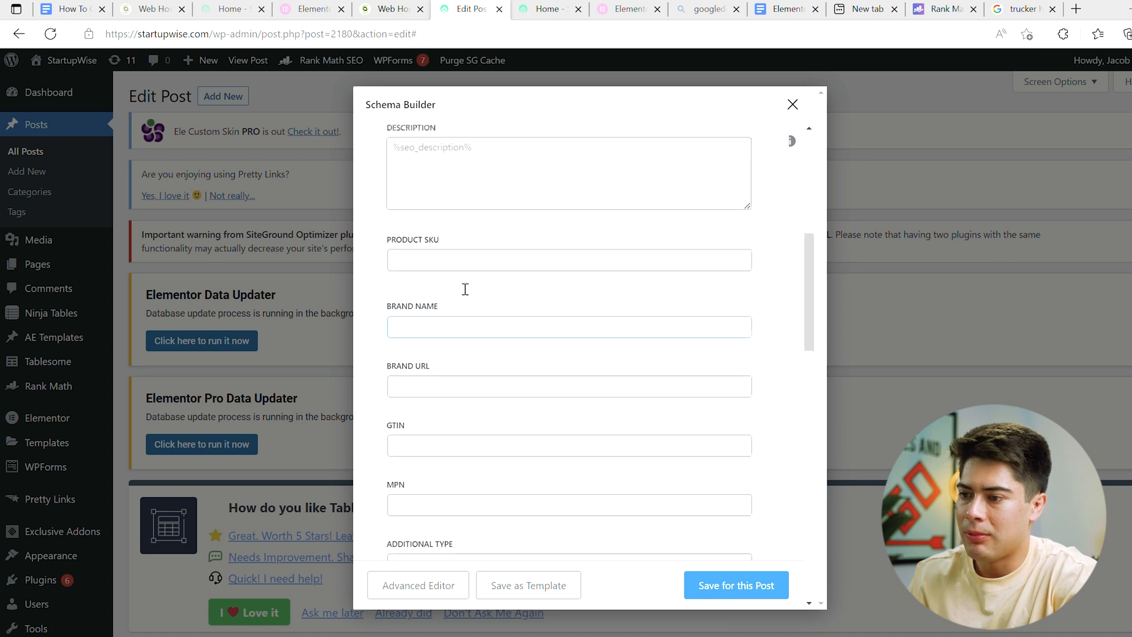
left_click(447, 272)
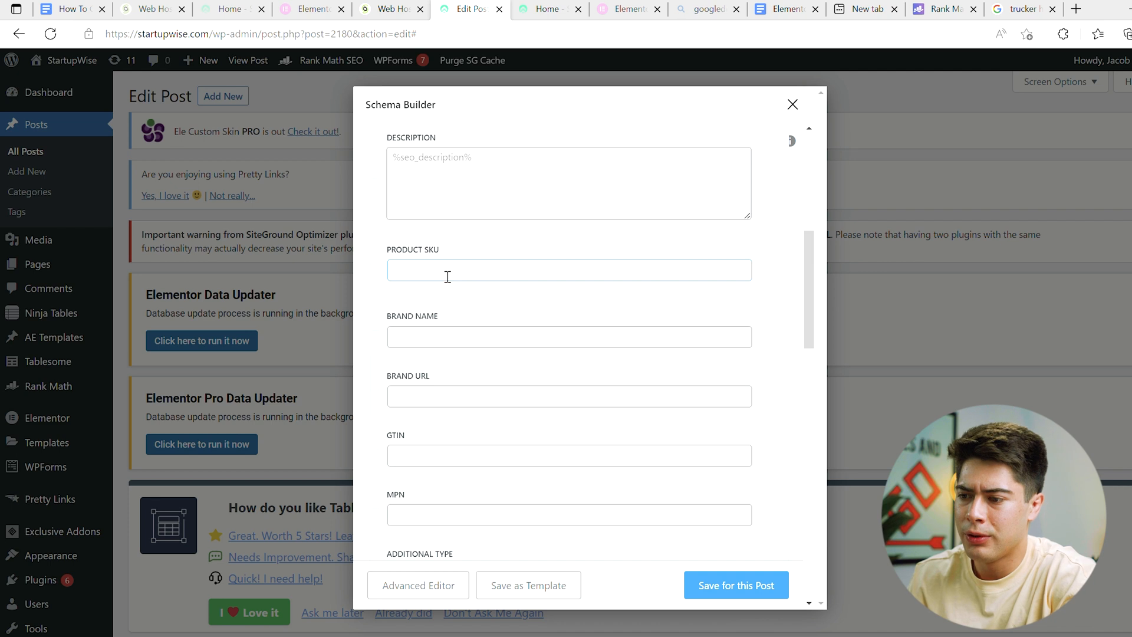
scroll(463, 377, "down", 3)
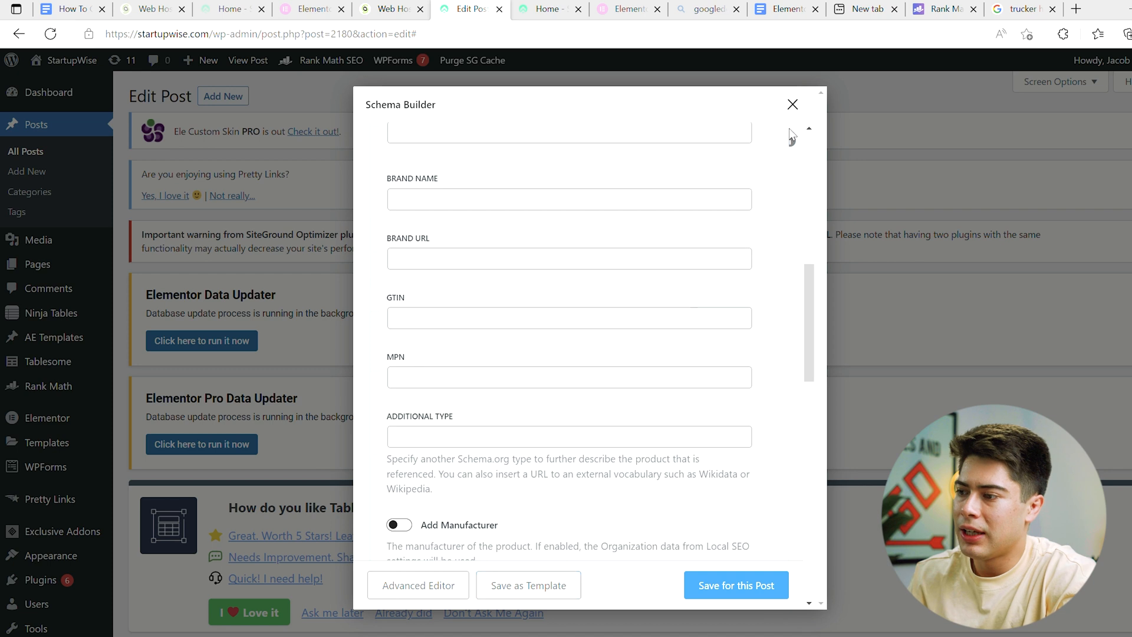
left_click(792, 104)
left_click(790, 106)
scroll(559, 354, "up", 3)
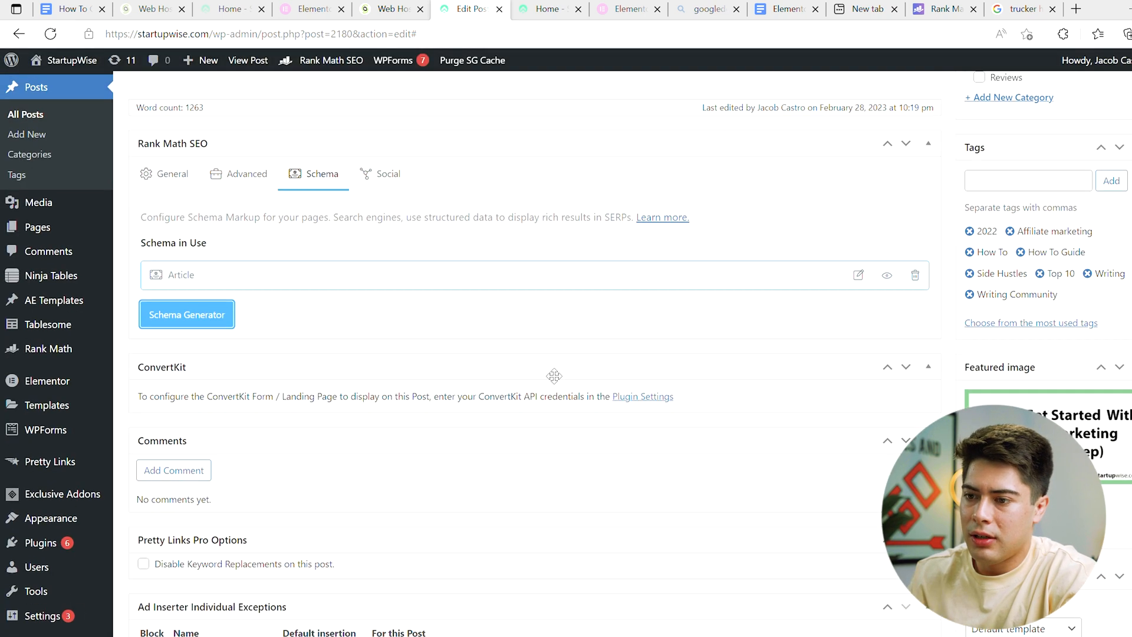
scroll(554, 375, "up", 1)
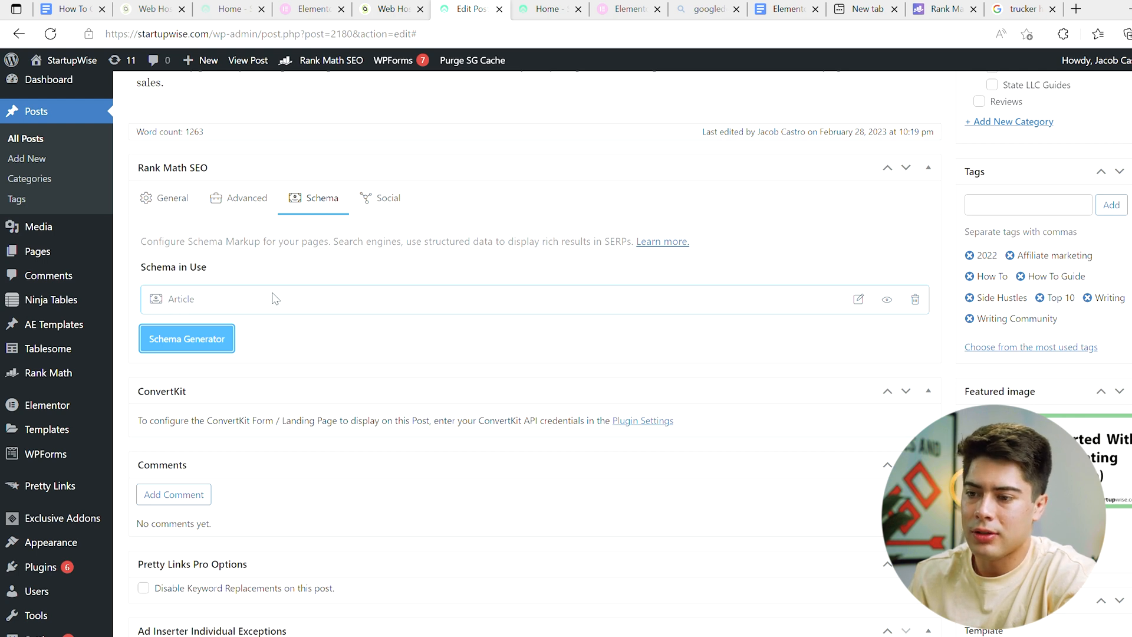
scroll(275, 298, "up", 1)
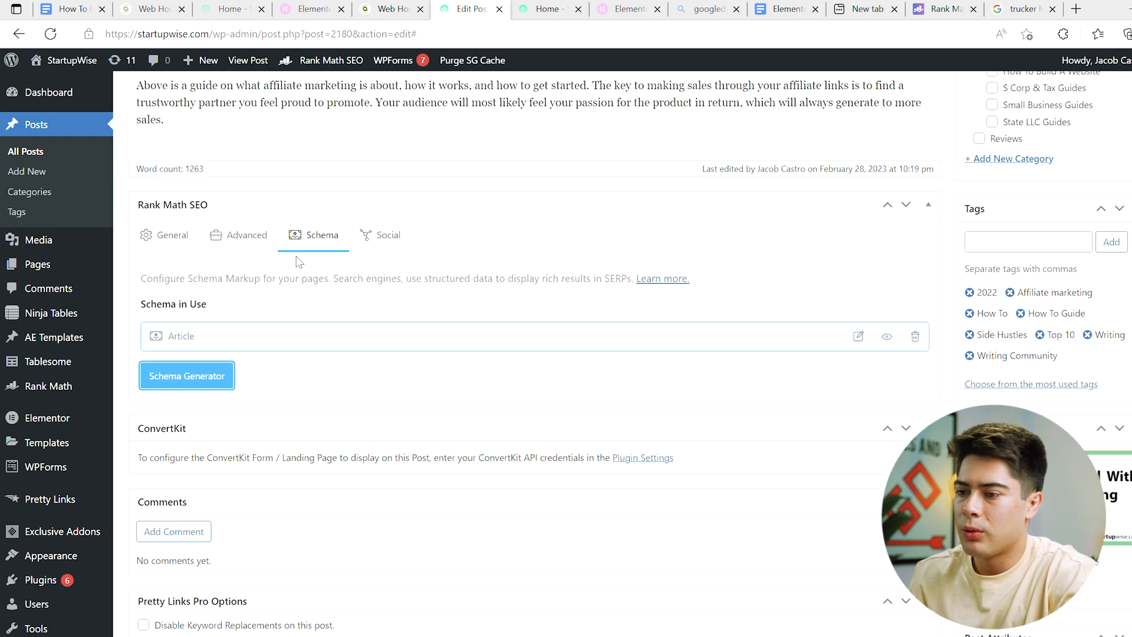
Step: Switch back to the Google results for "trucker hat" and examine the image, sponsored and store product listings
left_click(1011, 10)
scroll(591, 298, "up", 2)
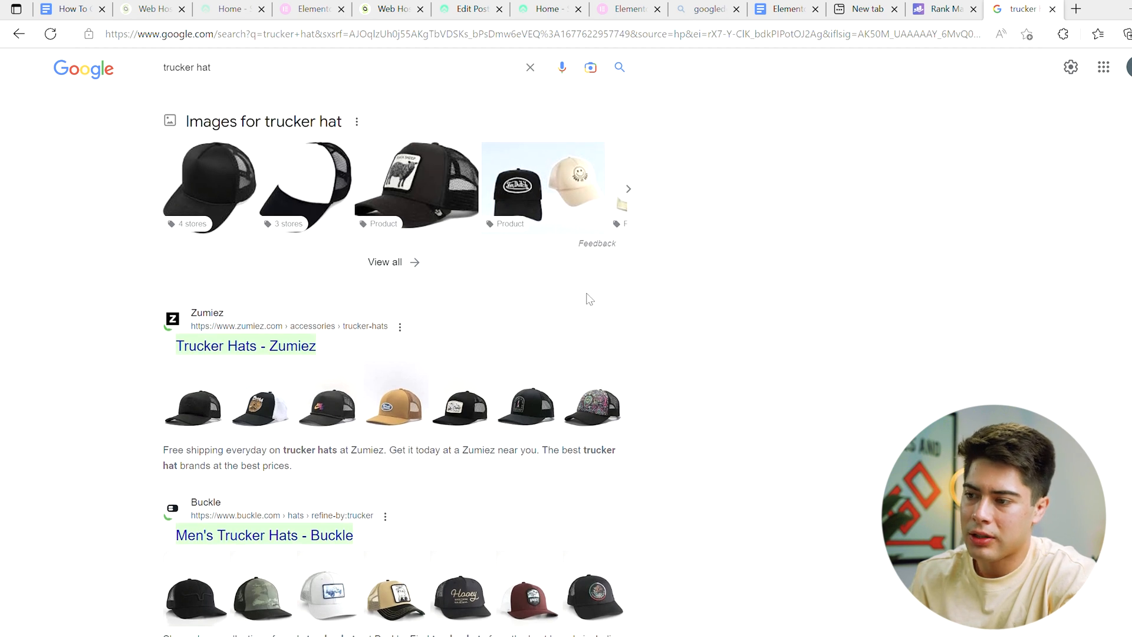
scroll(589, 299, "up", 8)
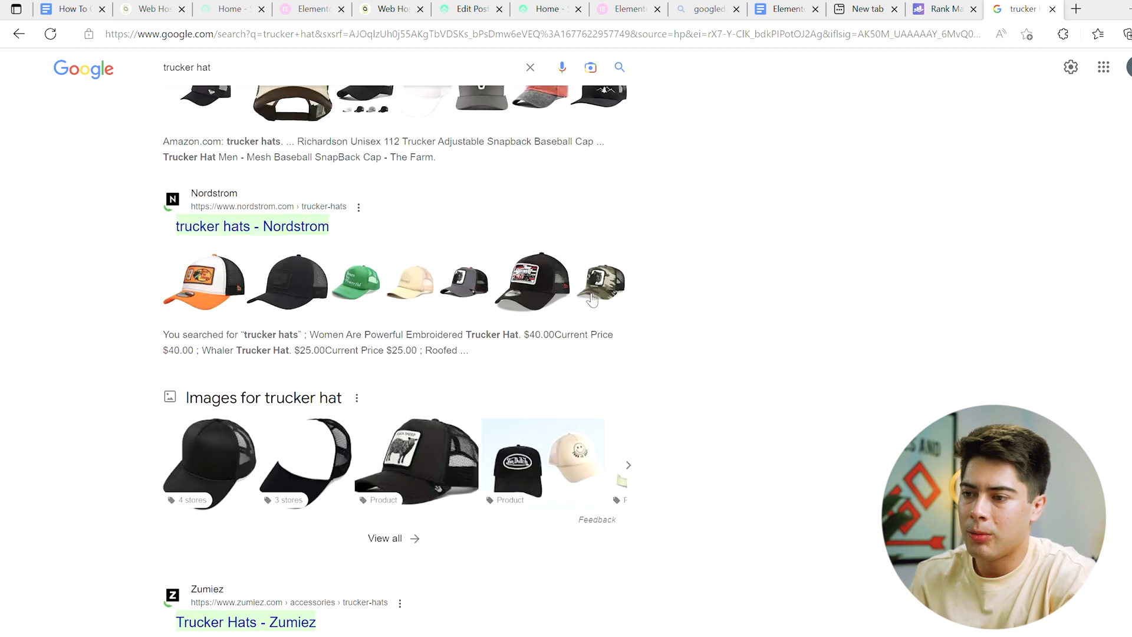
scroll(591, 299, "up", 6)
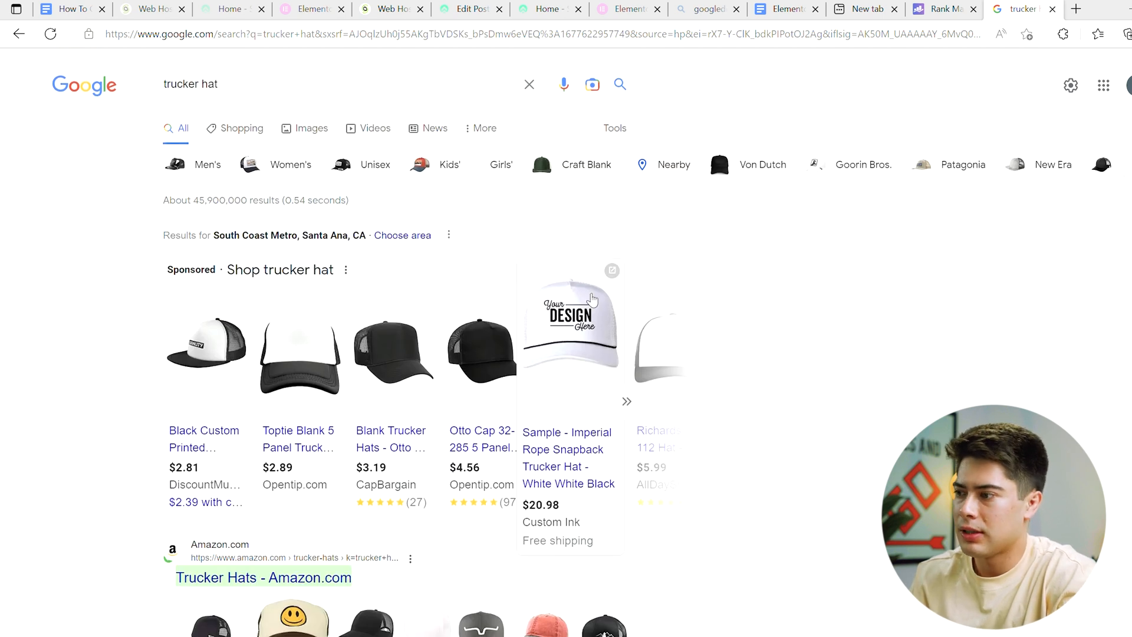
scroll(592, 299, "down", 1)
scroll(592, 300, "up", 1)
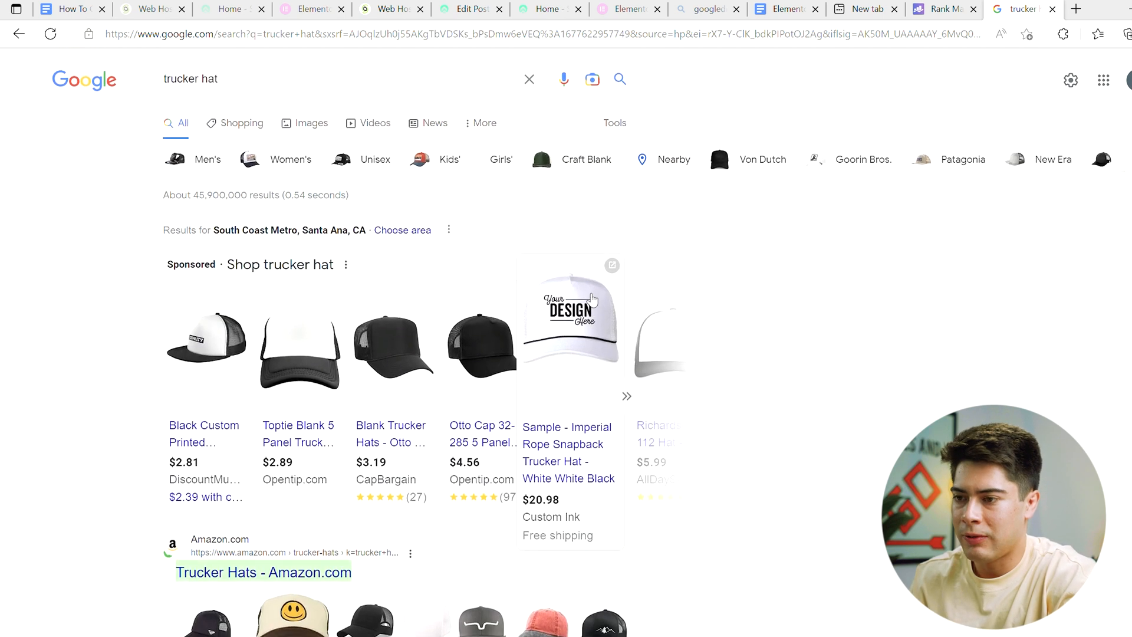
scroll(592, 300, "down", 1)
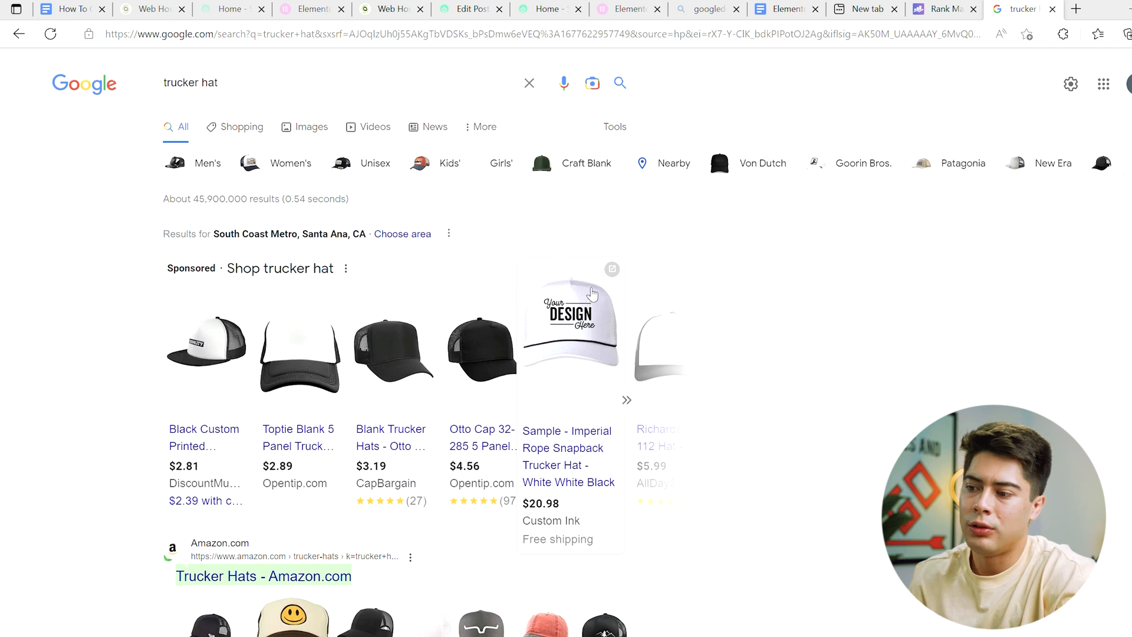